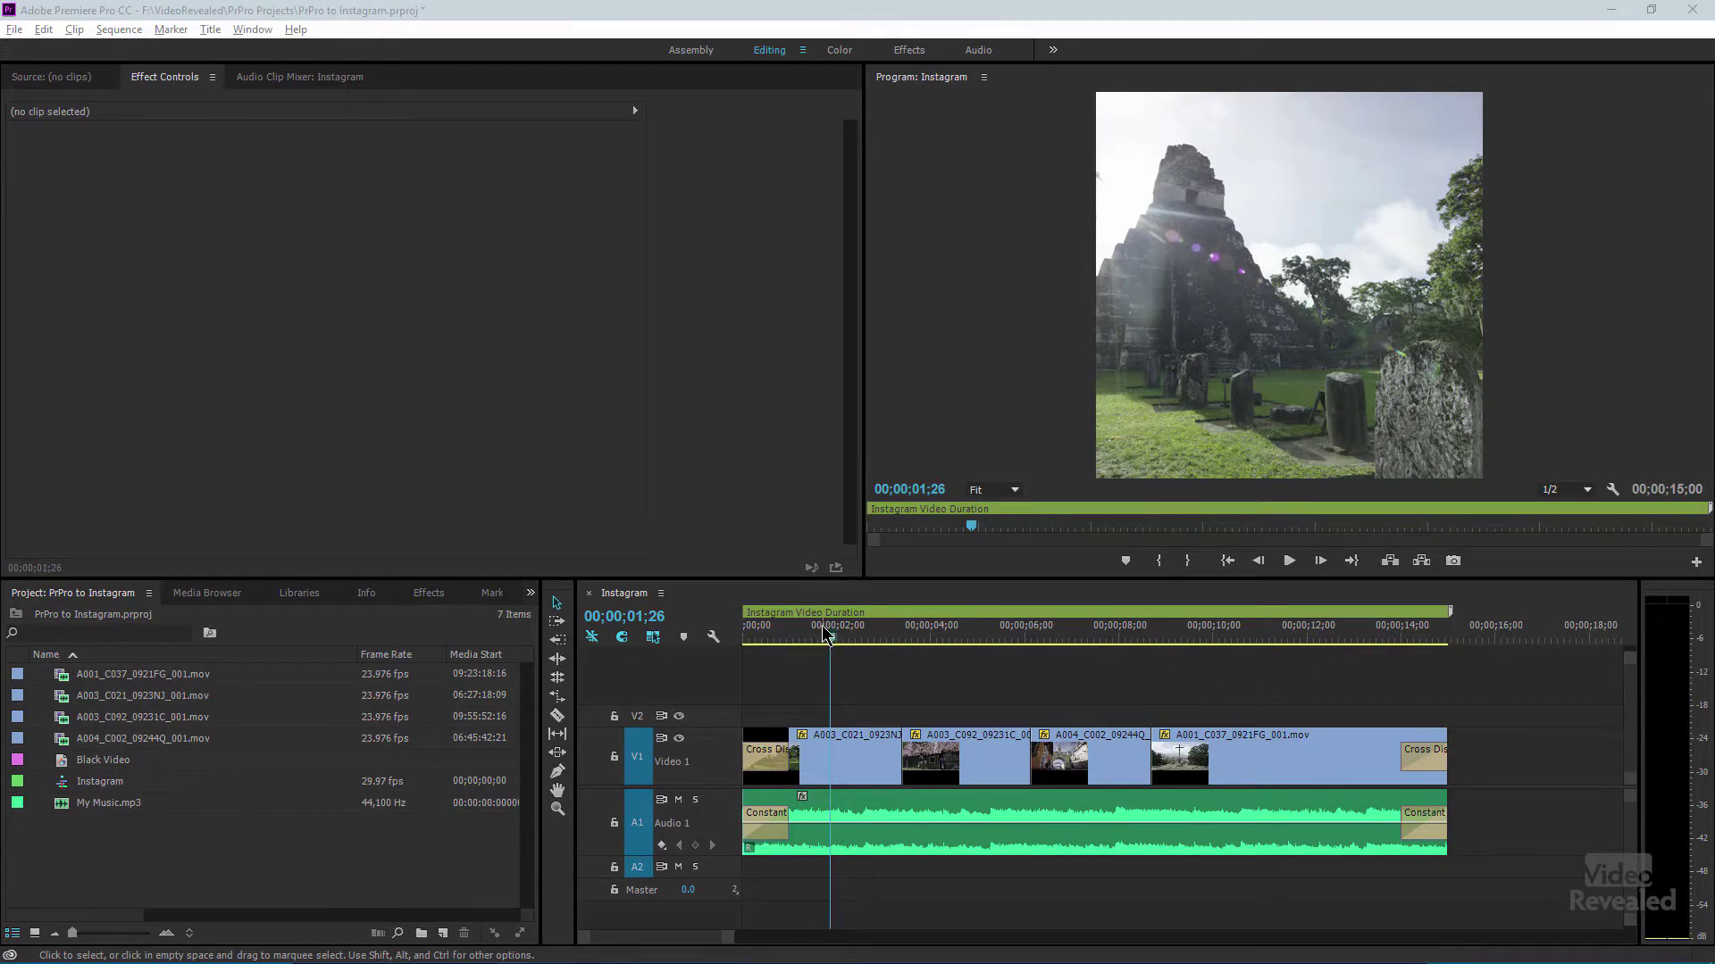
Preview the montage, then start a new sequence
key("space")
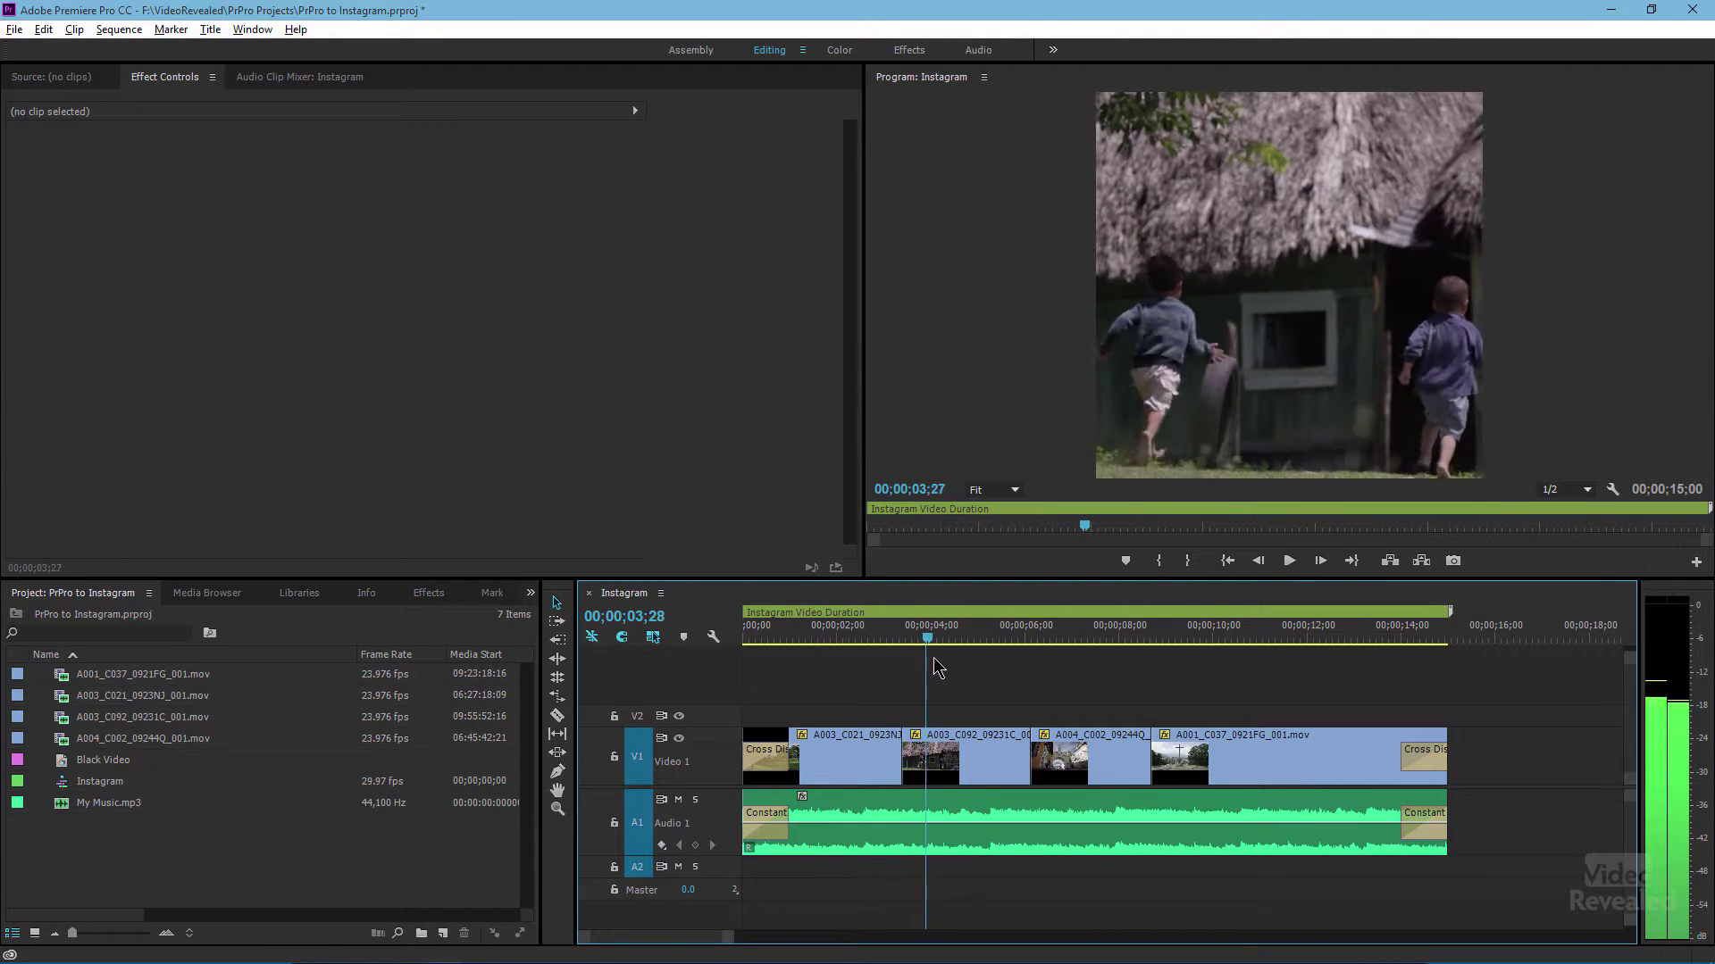
left_click_drag(955, 637, 848, 637)
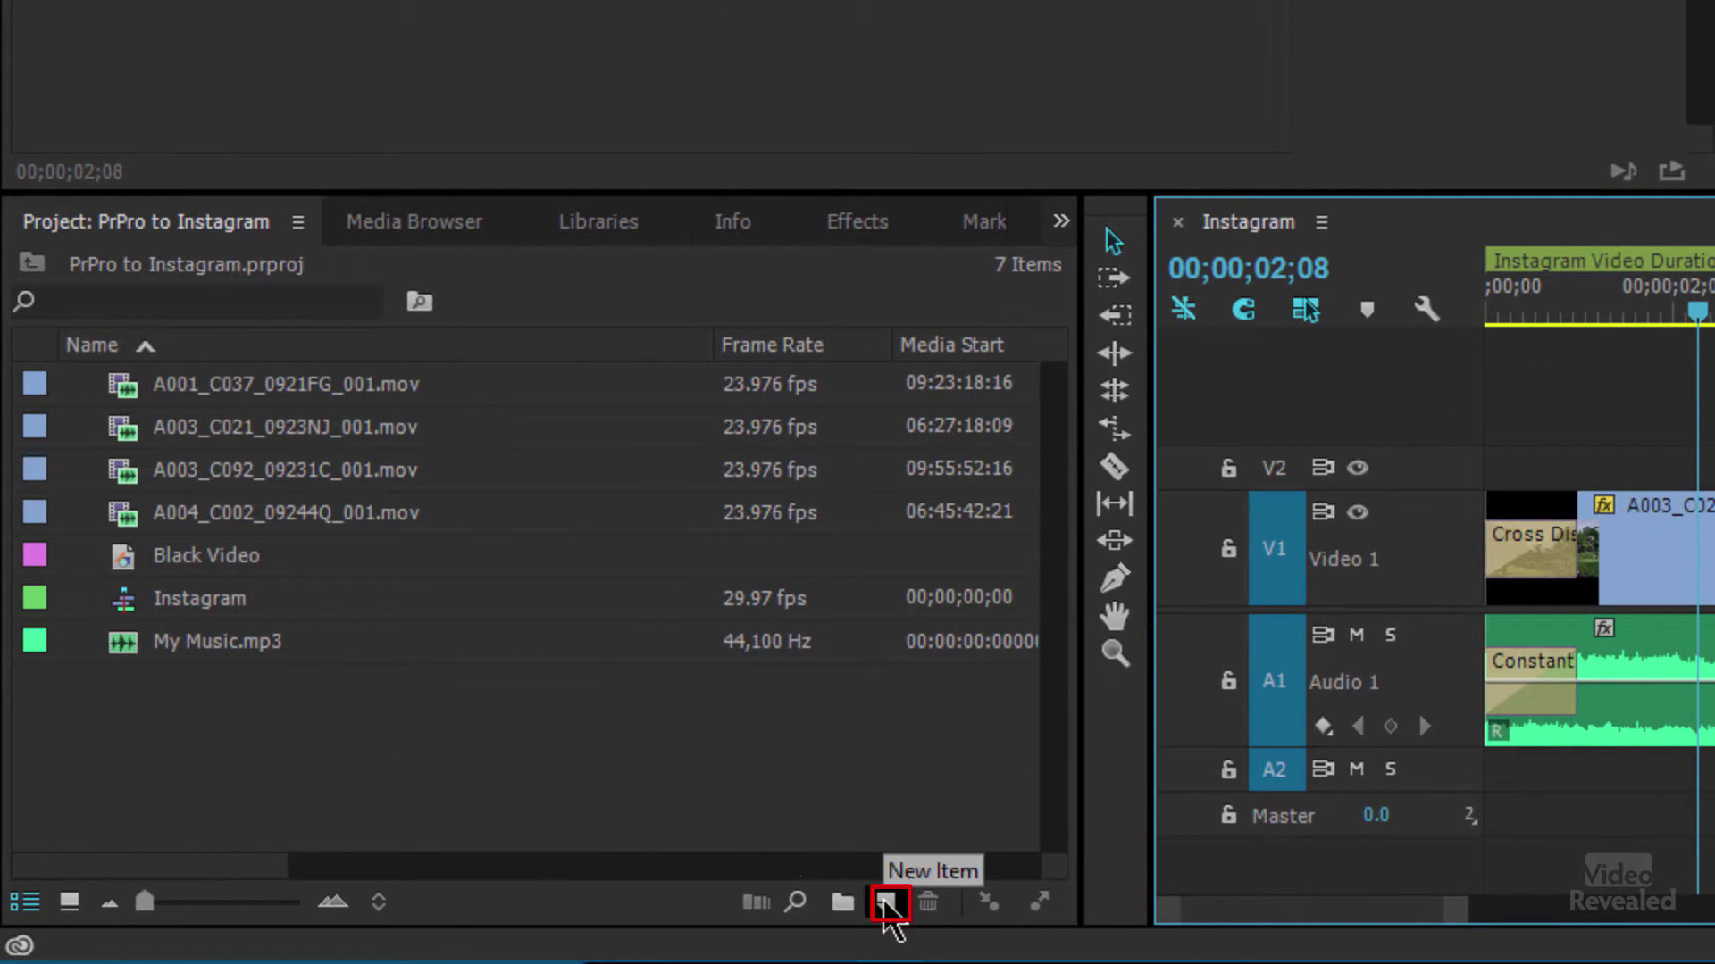
left_click(886, 903)
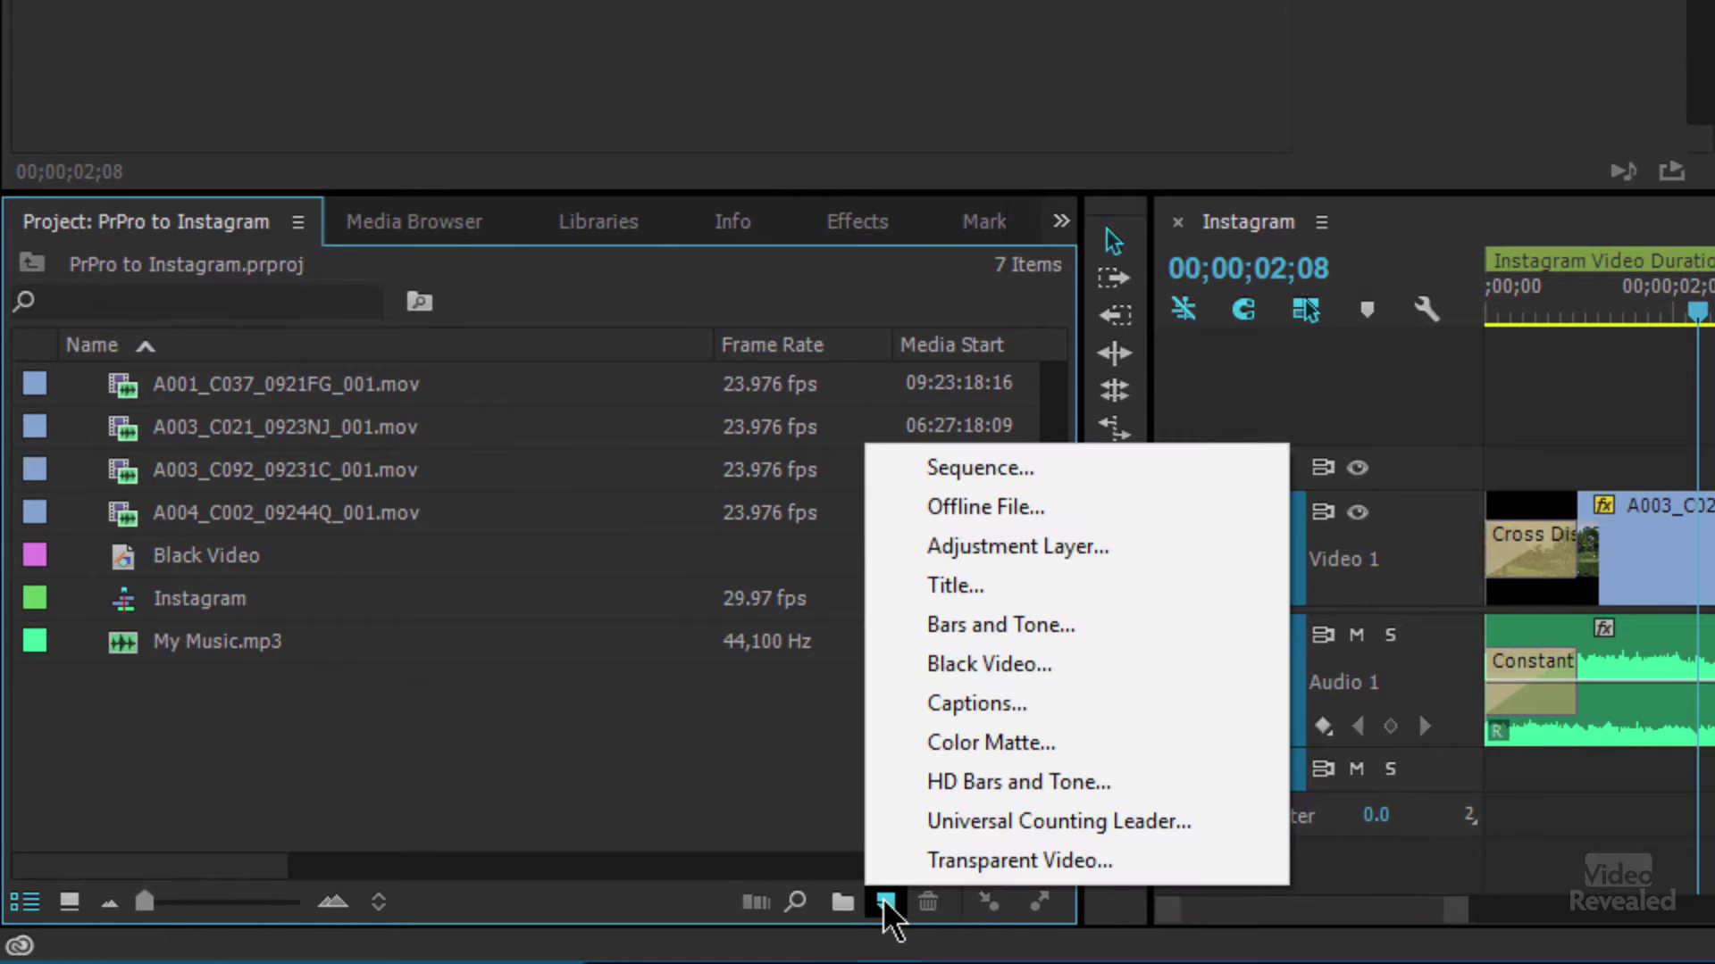
left_click(1037, 468)
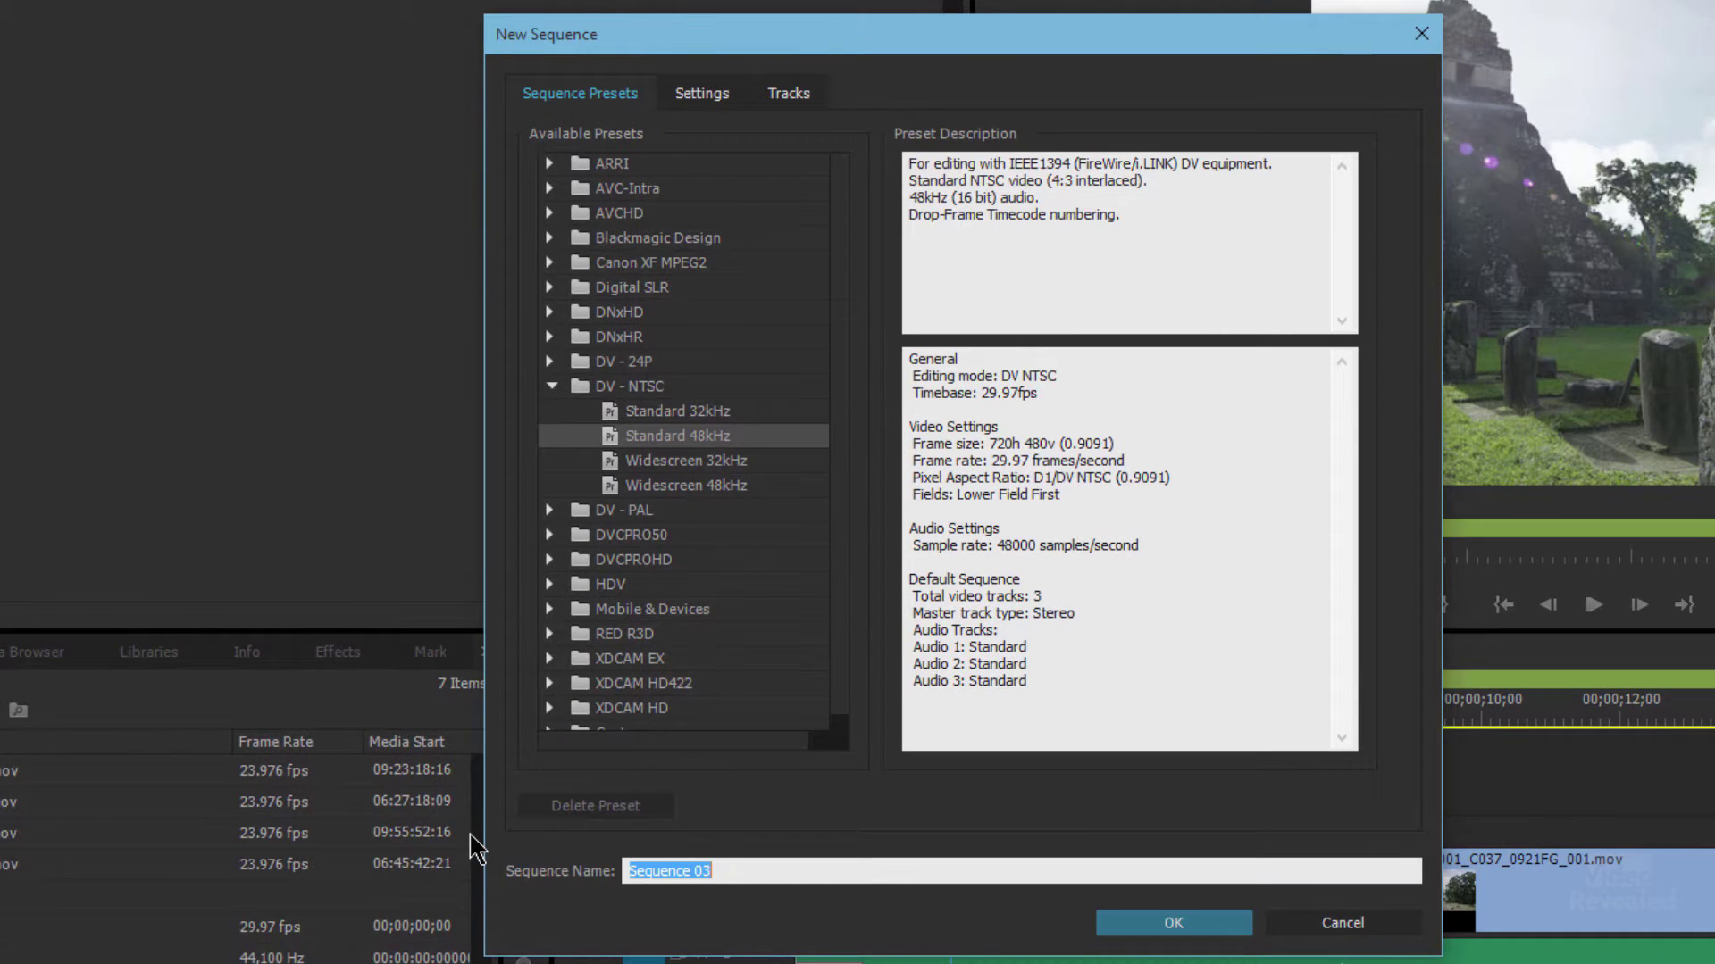
Switch the sequence to Custom editing mode with a 1080×1080 frame size
left_click(705, 94)
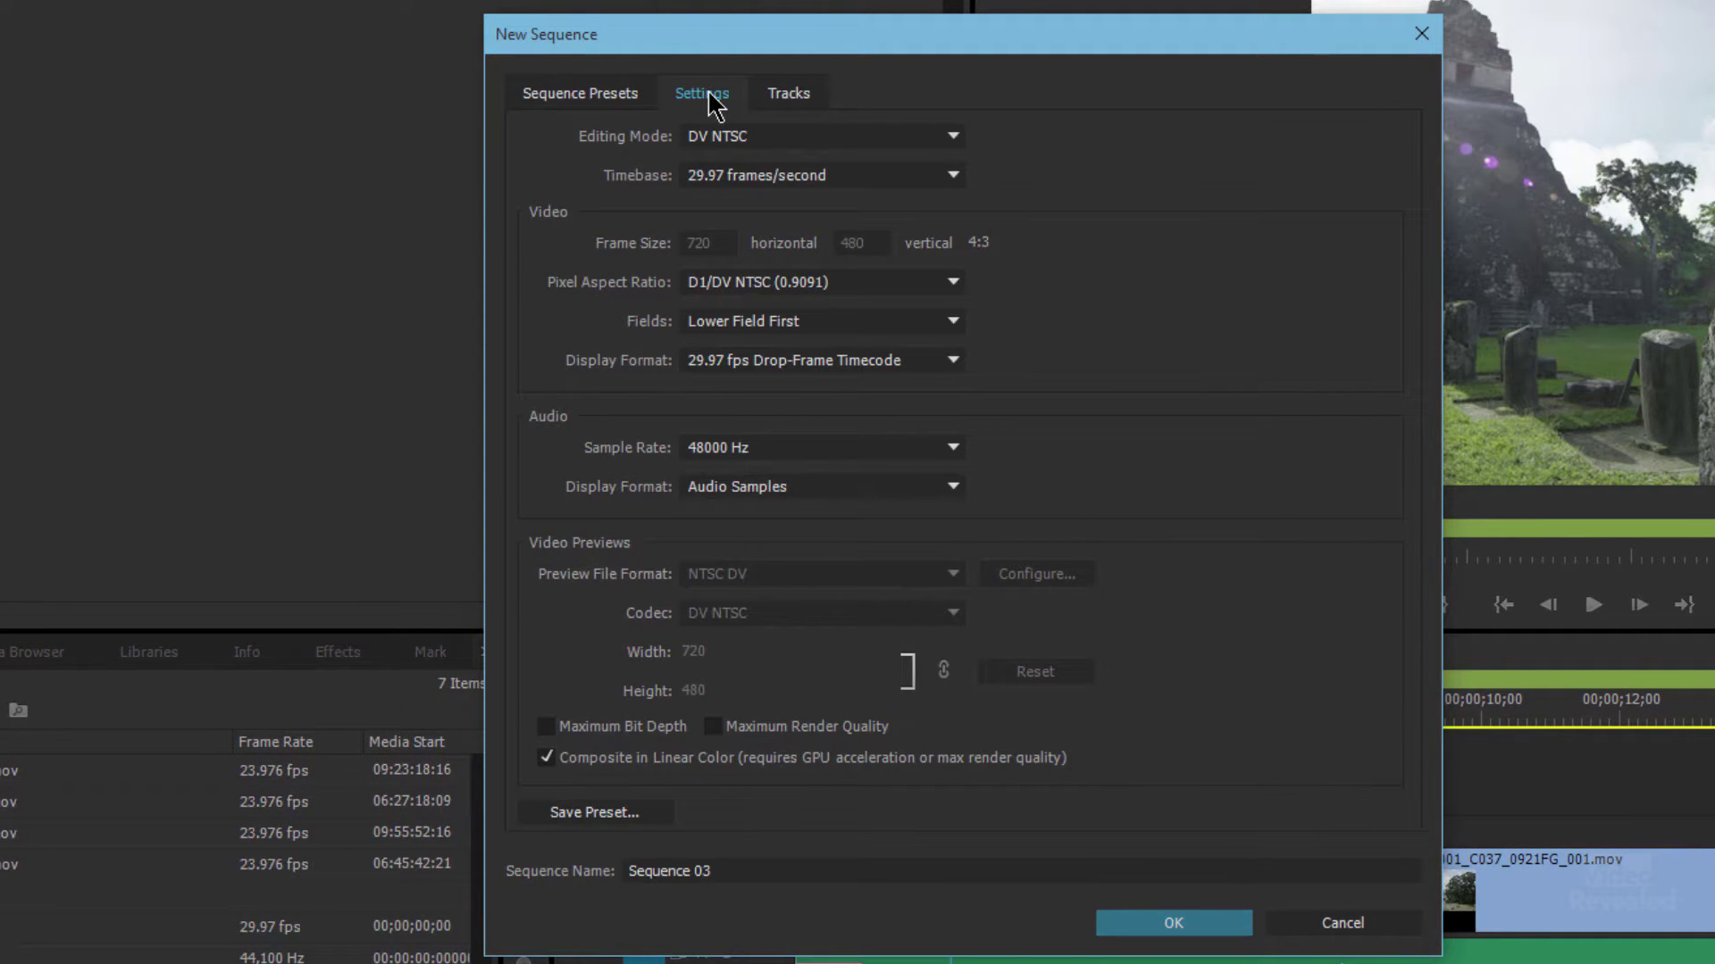
left_click(857, 143)
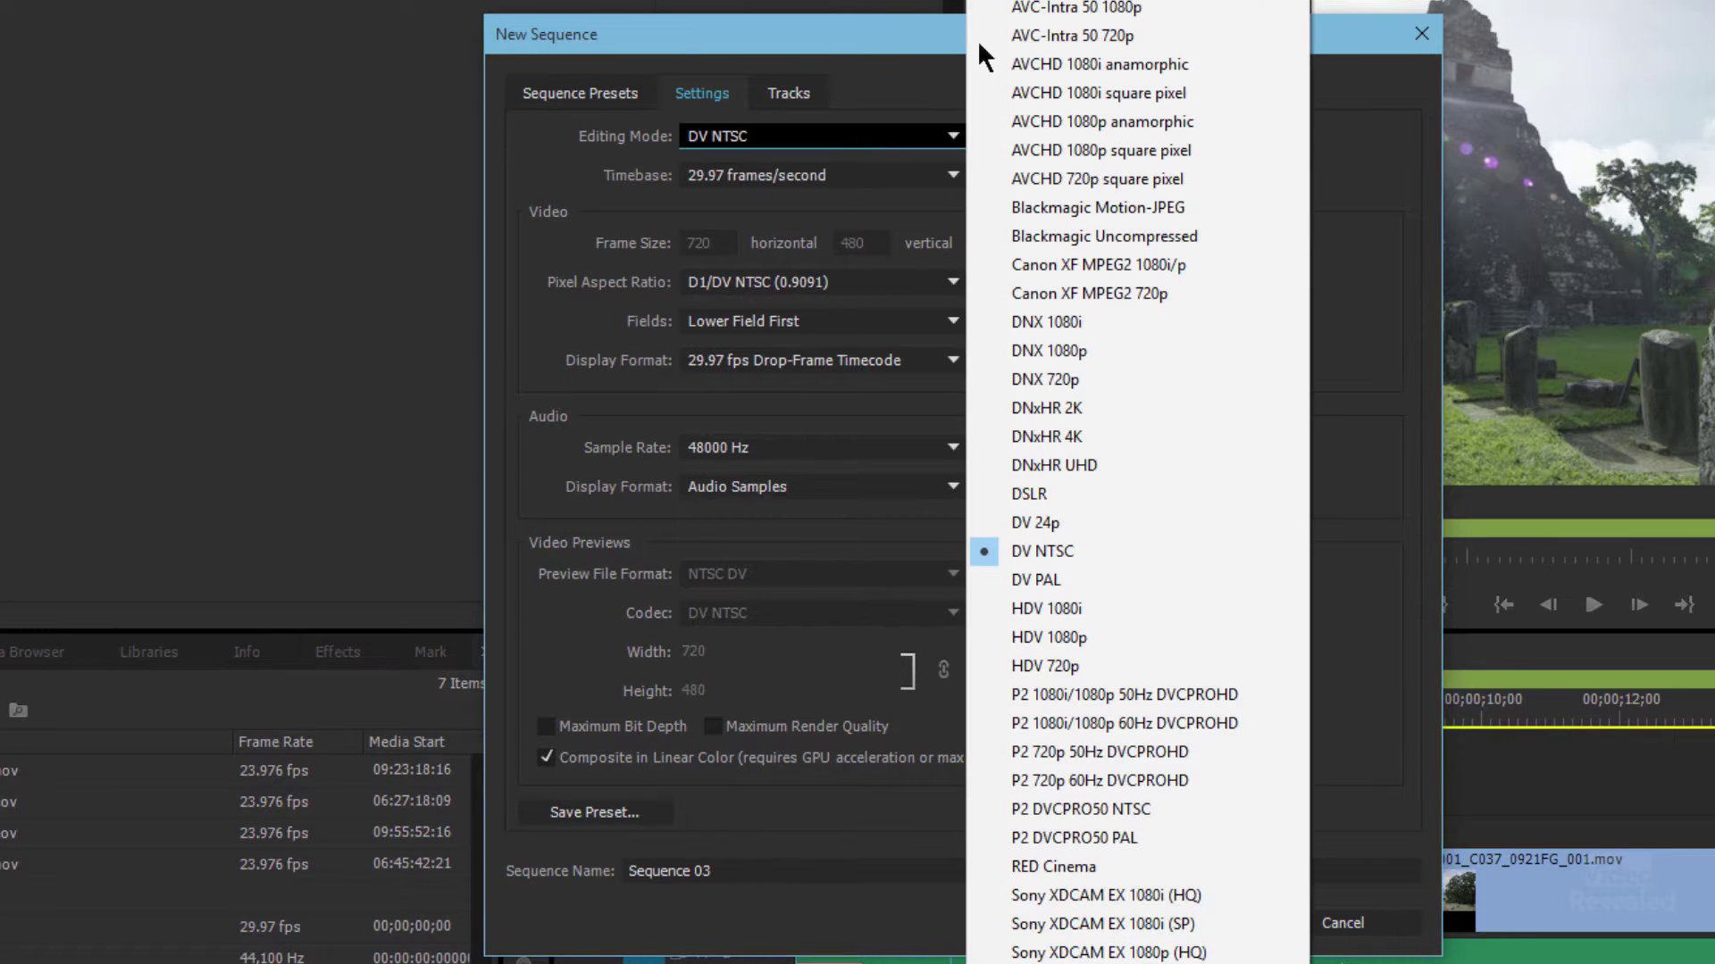
left_click(1076, 116)
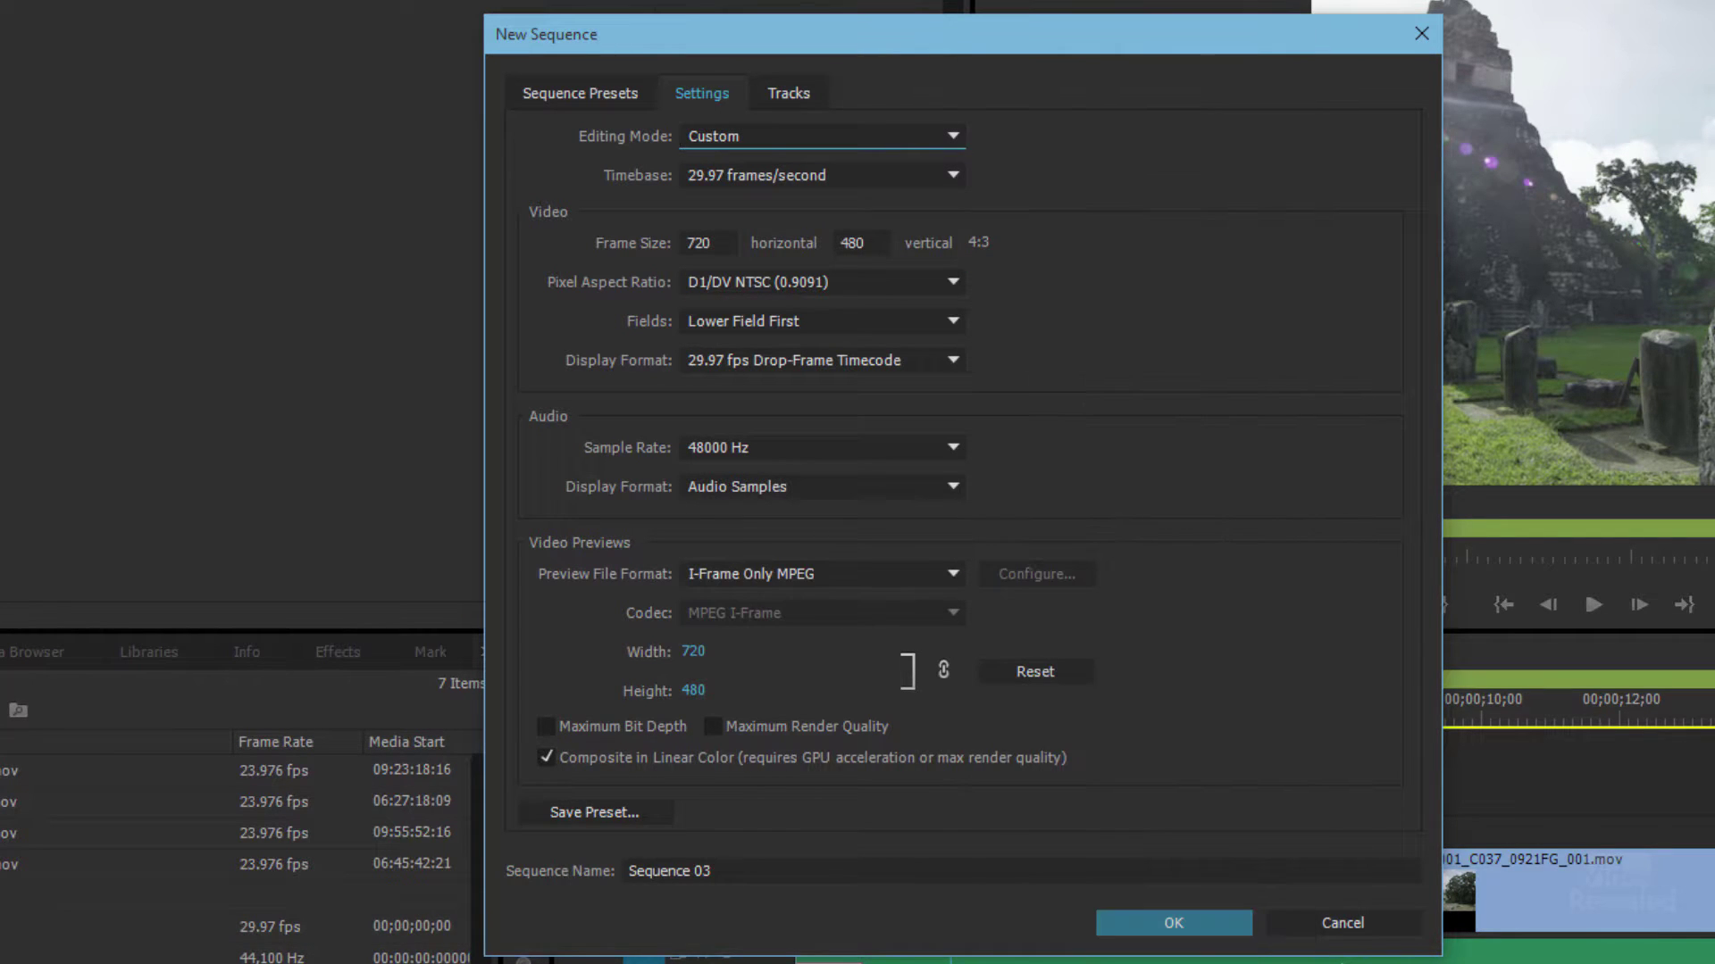
left_click(721, 236)
type("1080")
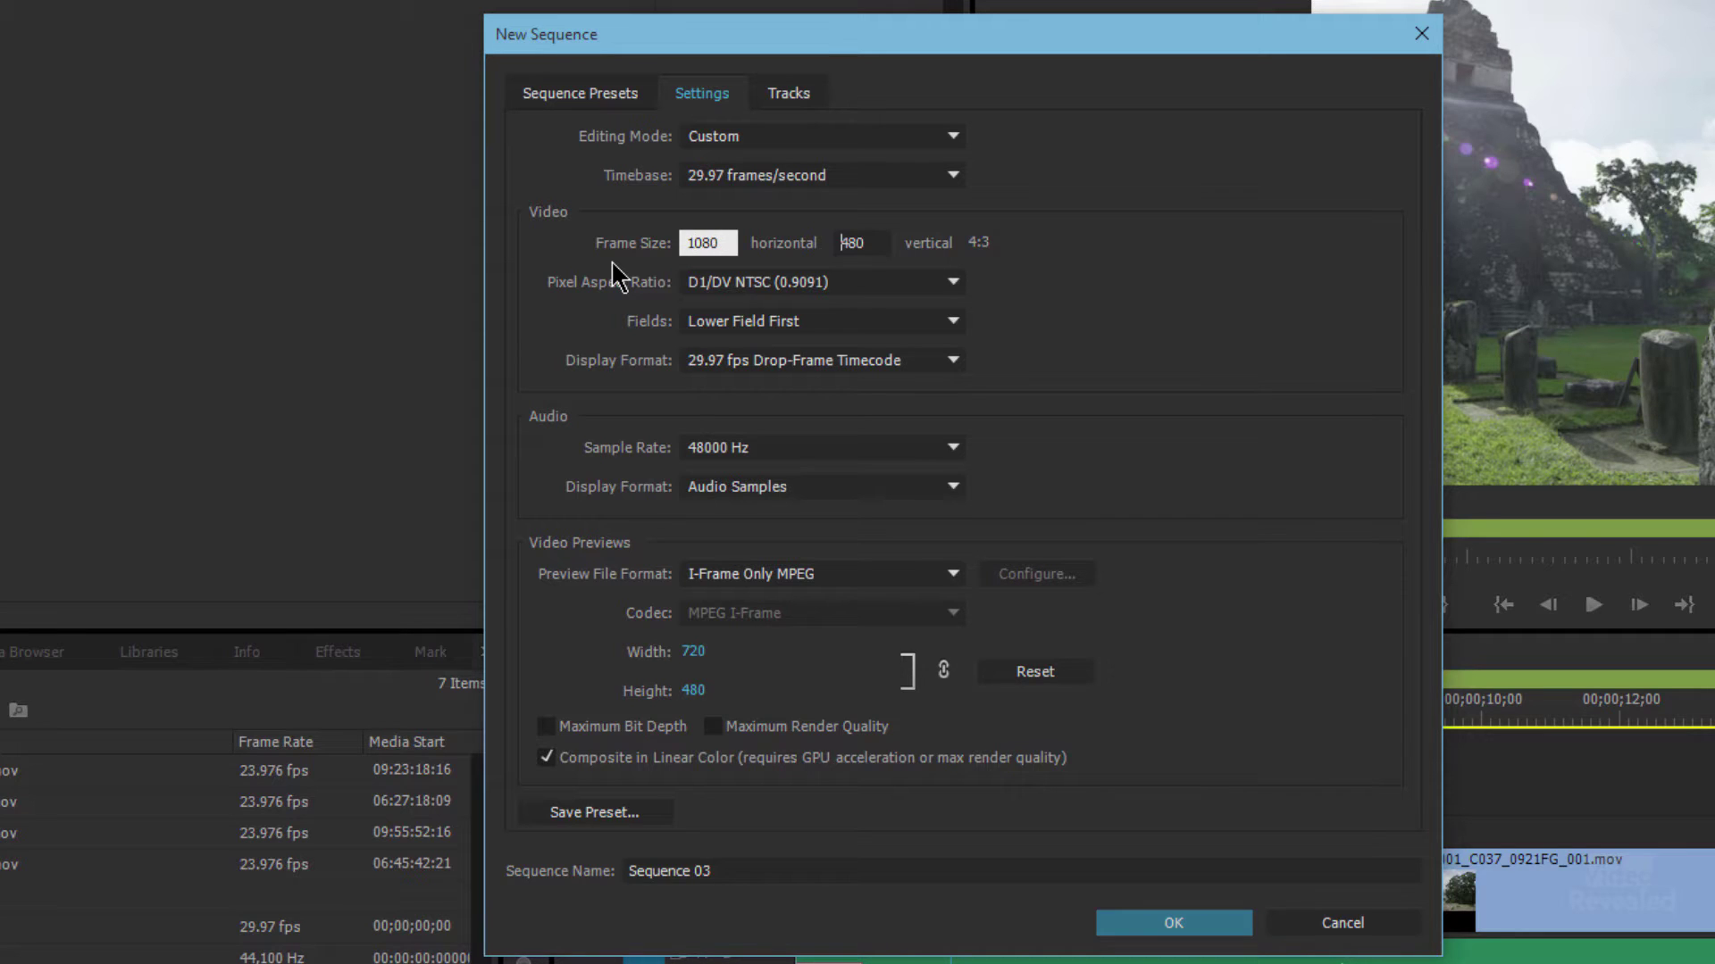
key("Tab")
type("10")
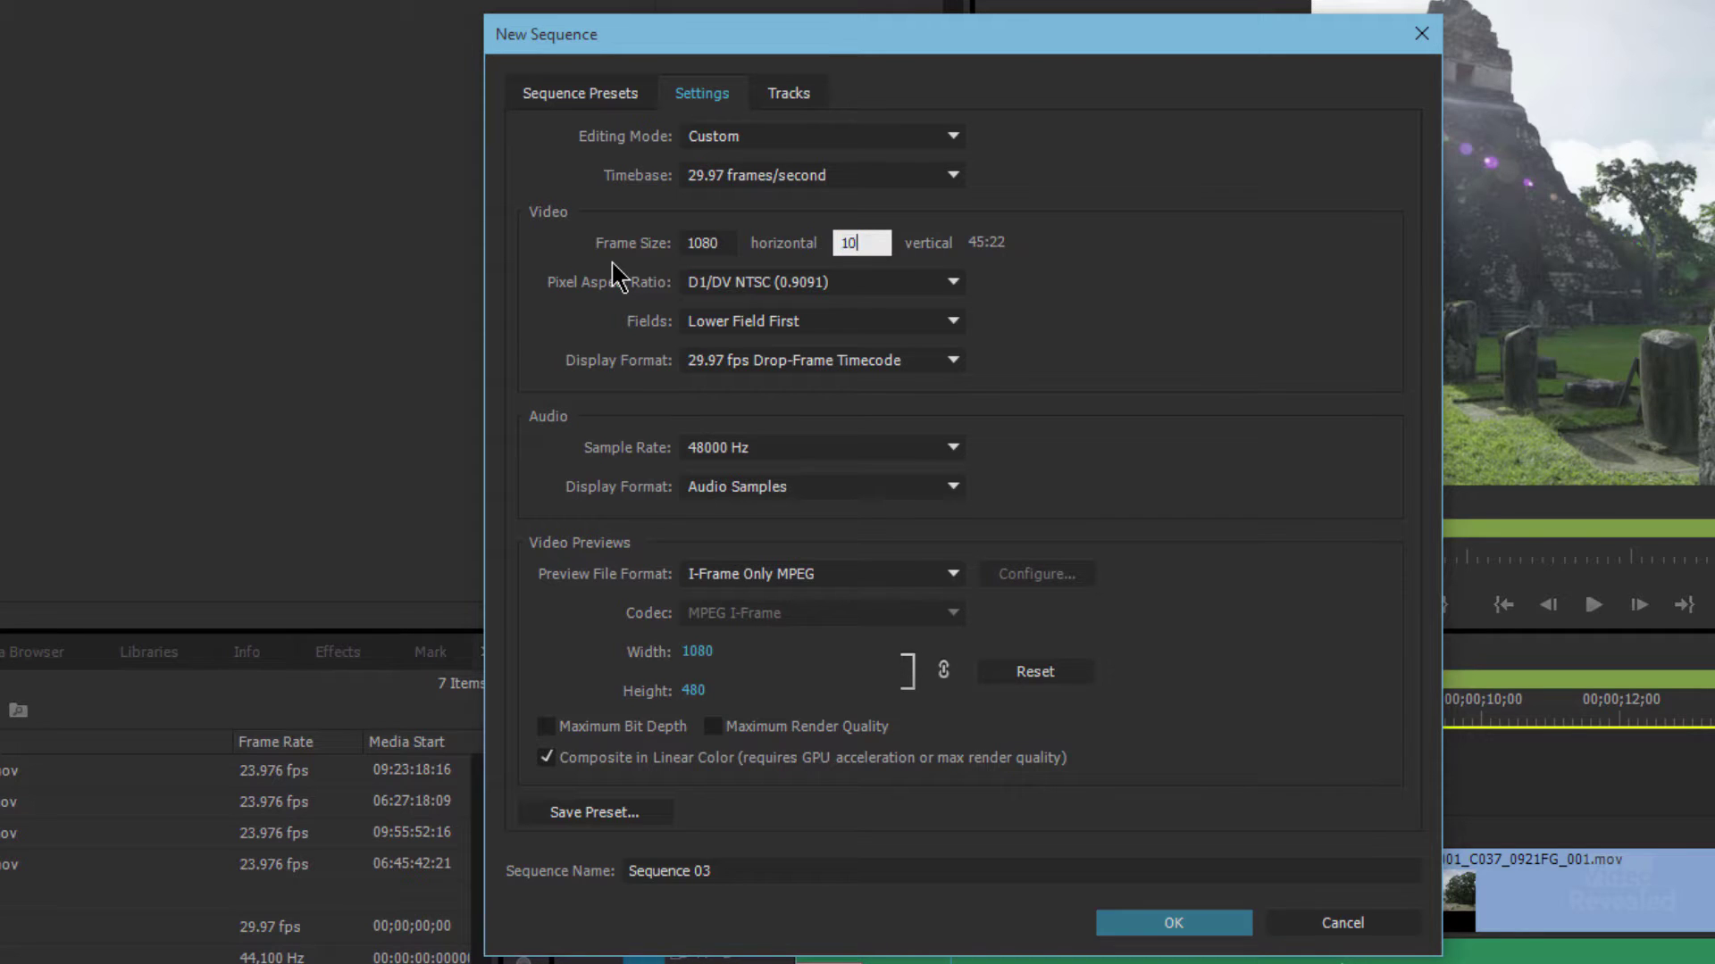
key("Tab")
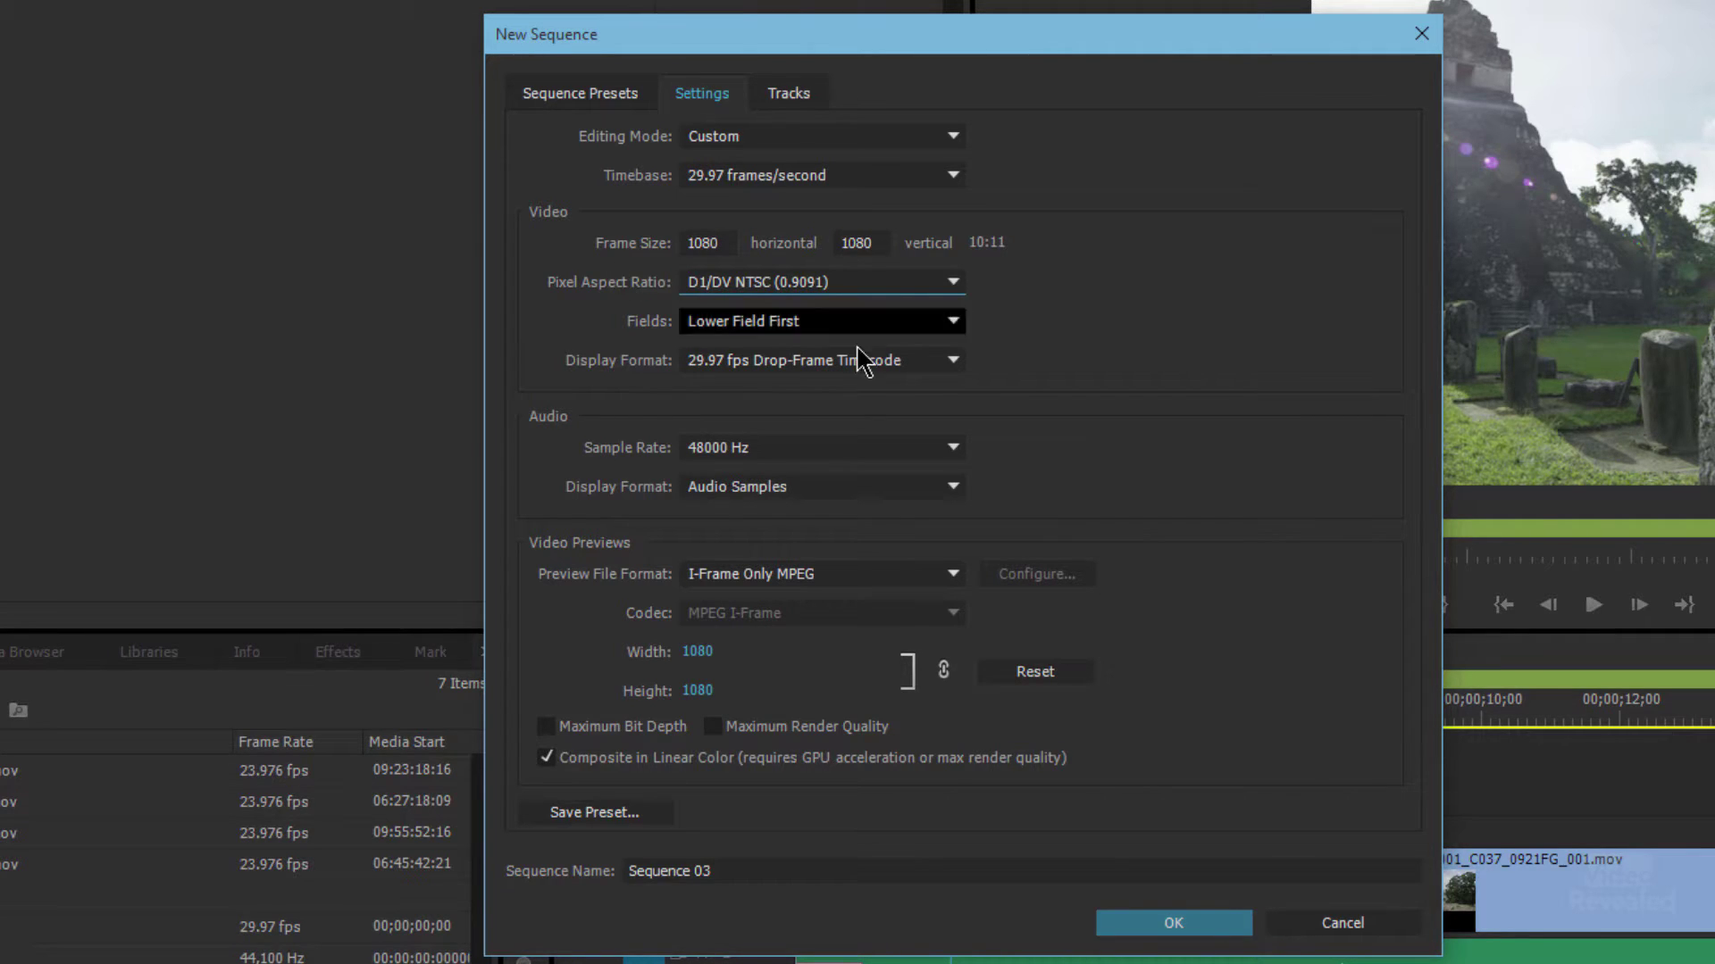
Choose Square Pixels (1.0) and No Fields (Progressive Scan), then save the settings as a preset
left_click(952, 282)
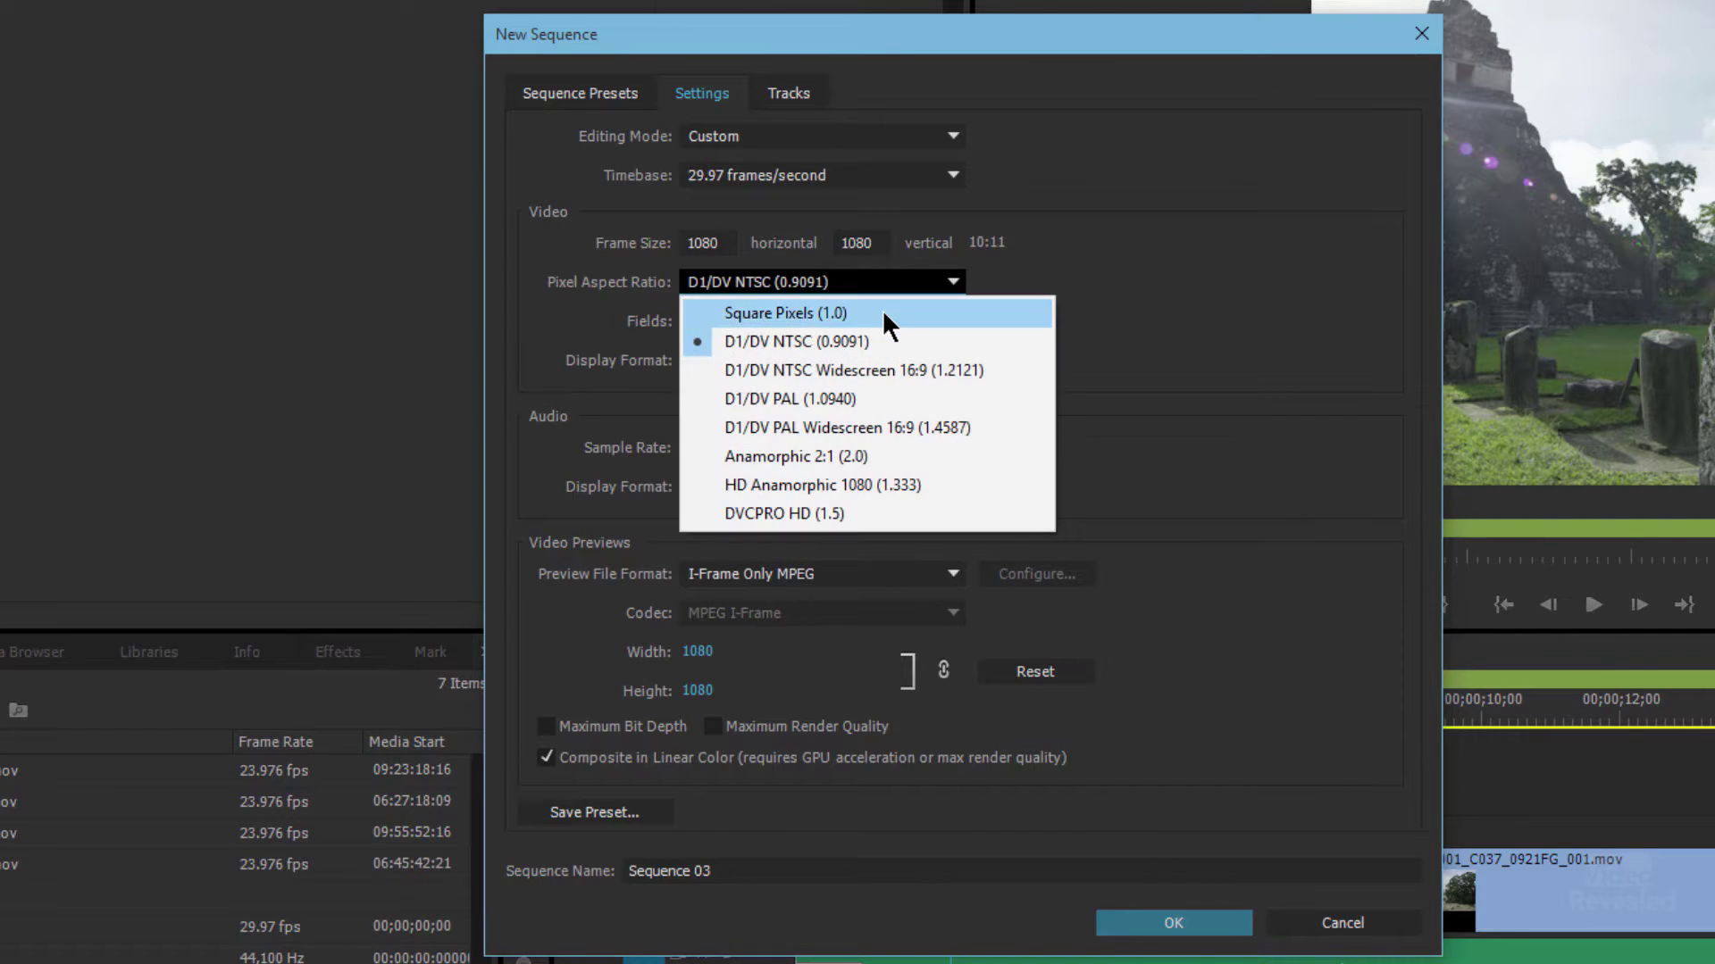
left_click(881, 311)
left_click(918, 324)
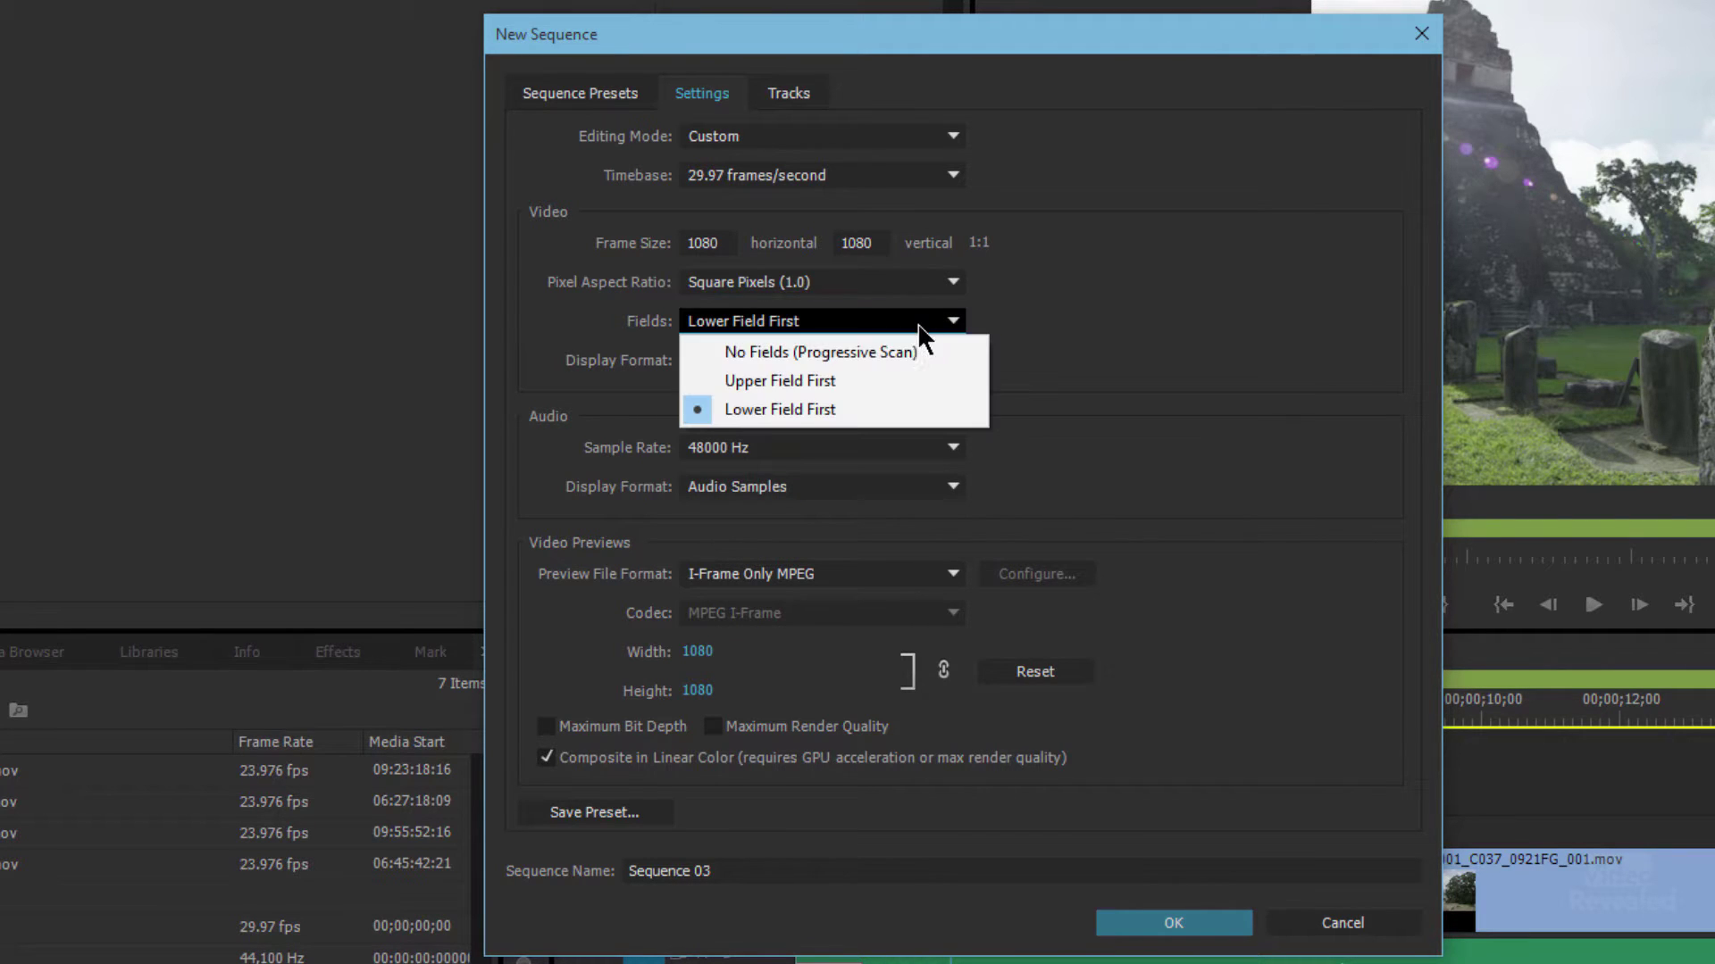
left_click(904, 354)
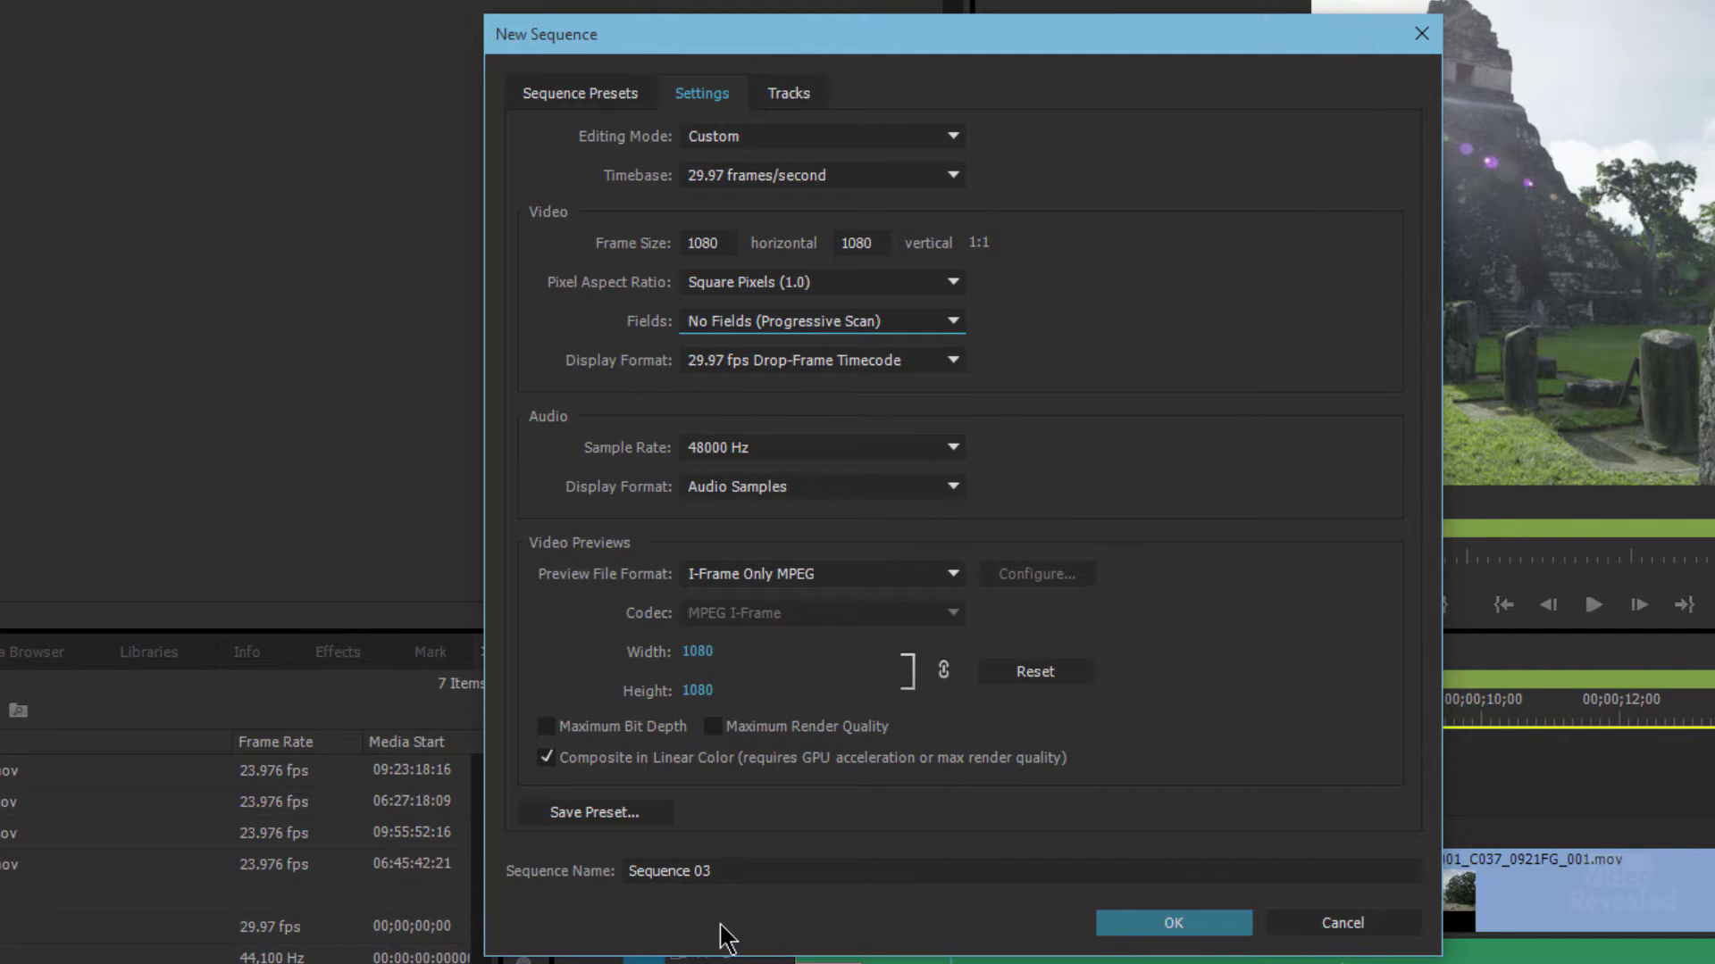
left_click(577, 815)
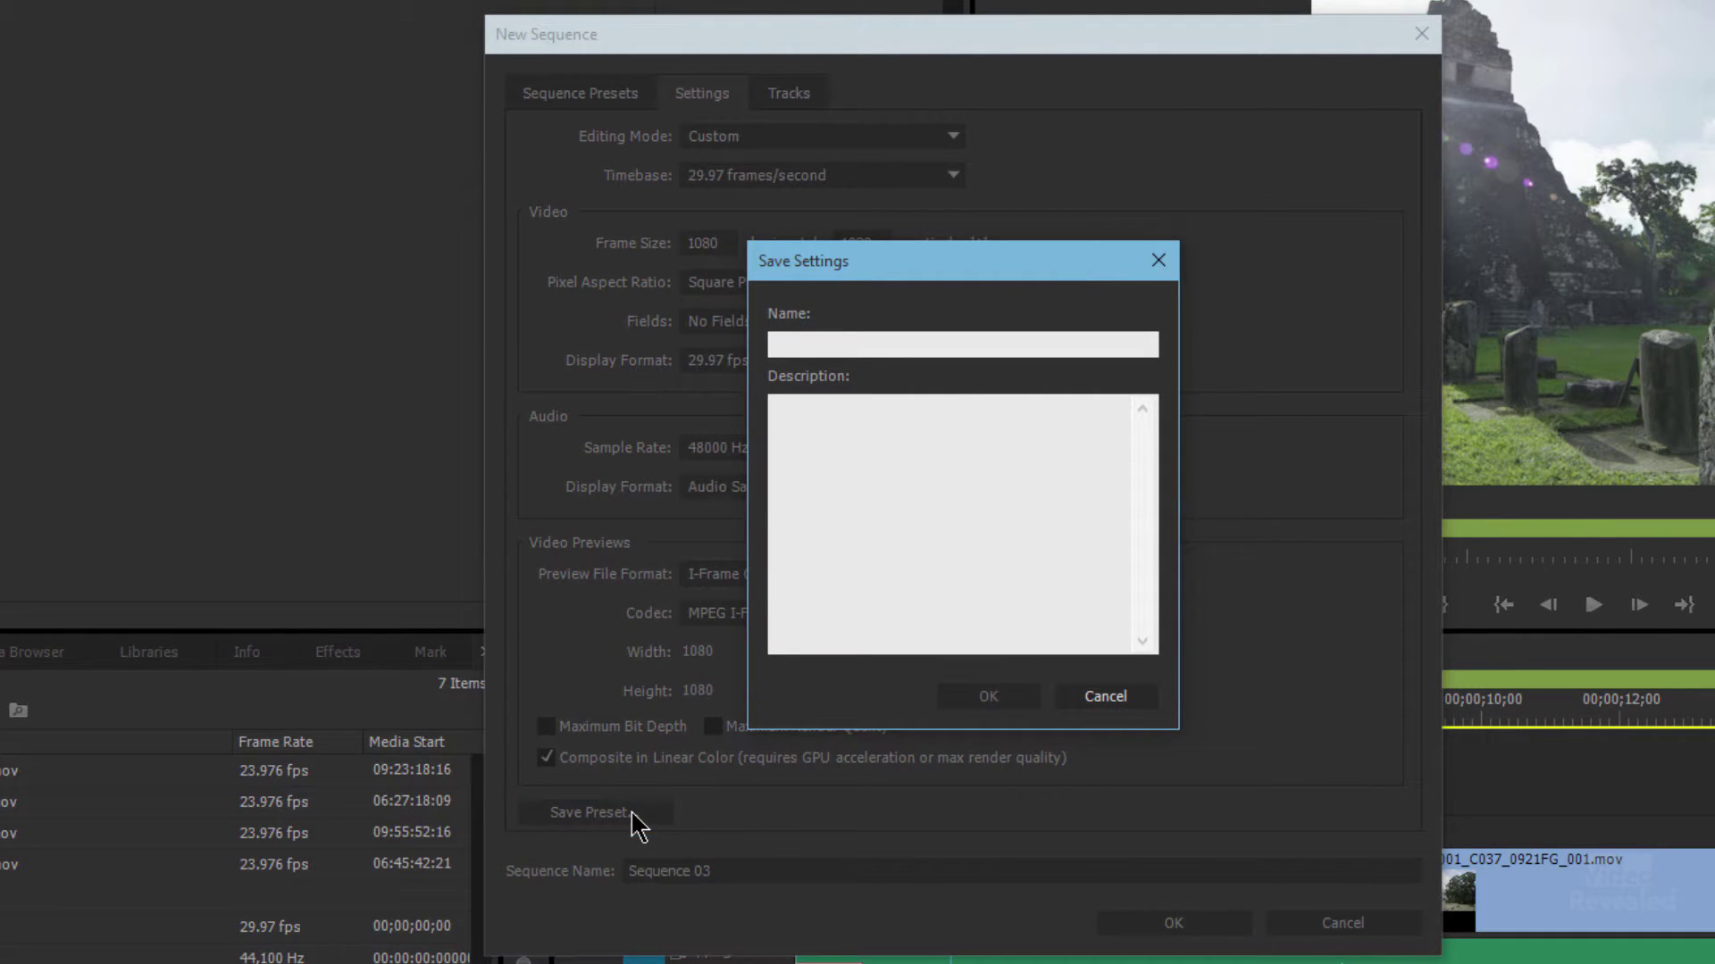
Save the preset as 'Instagram' and create Sequence 03 from it
type("Ins")
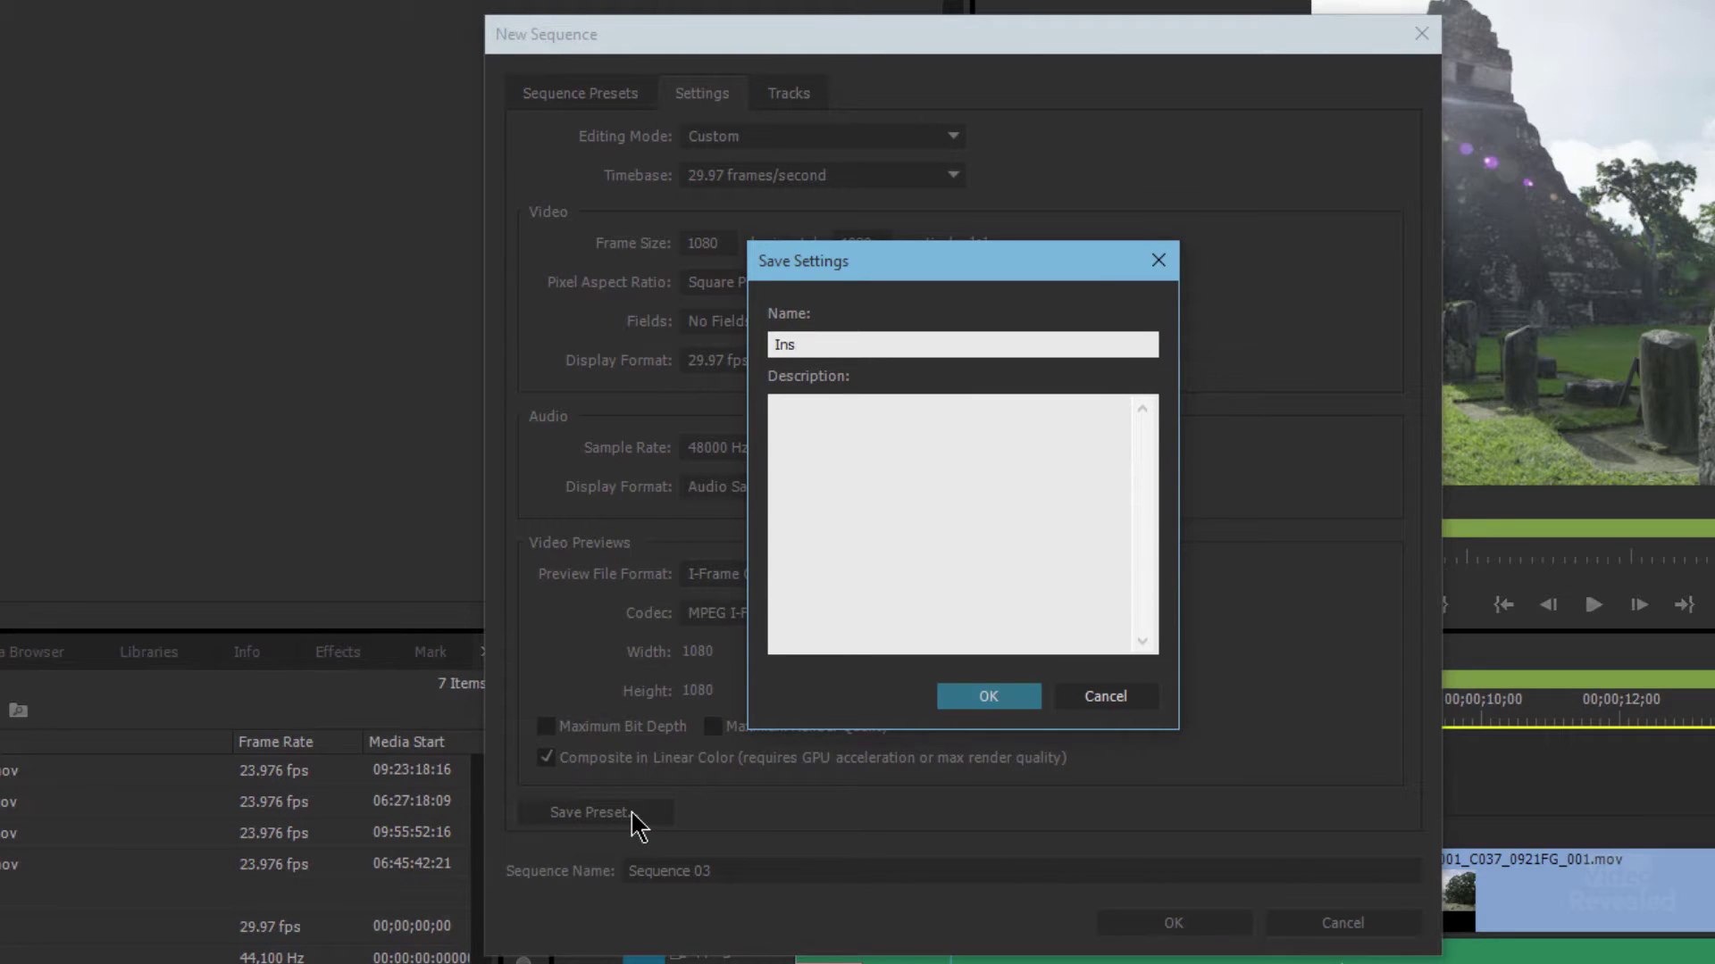
type("tagram")
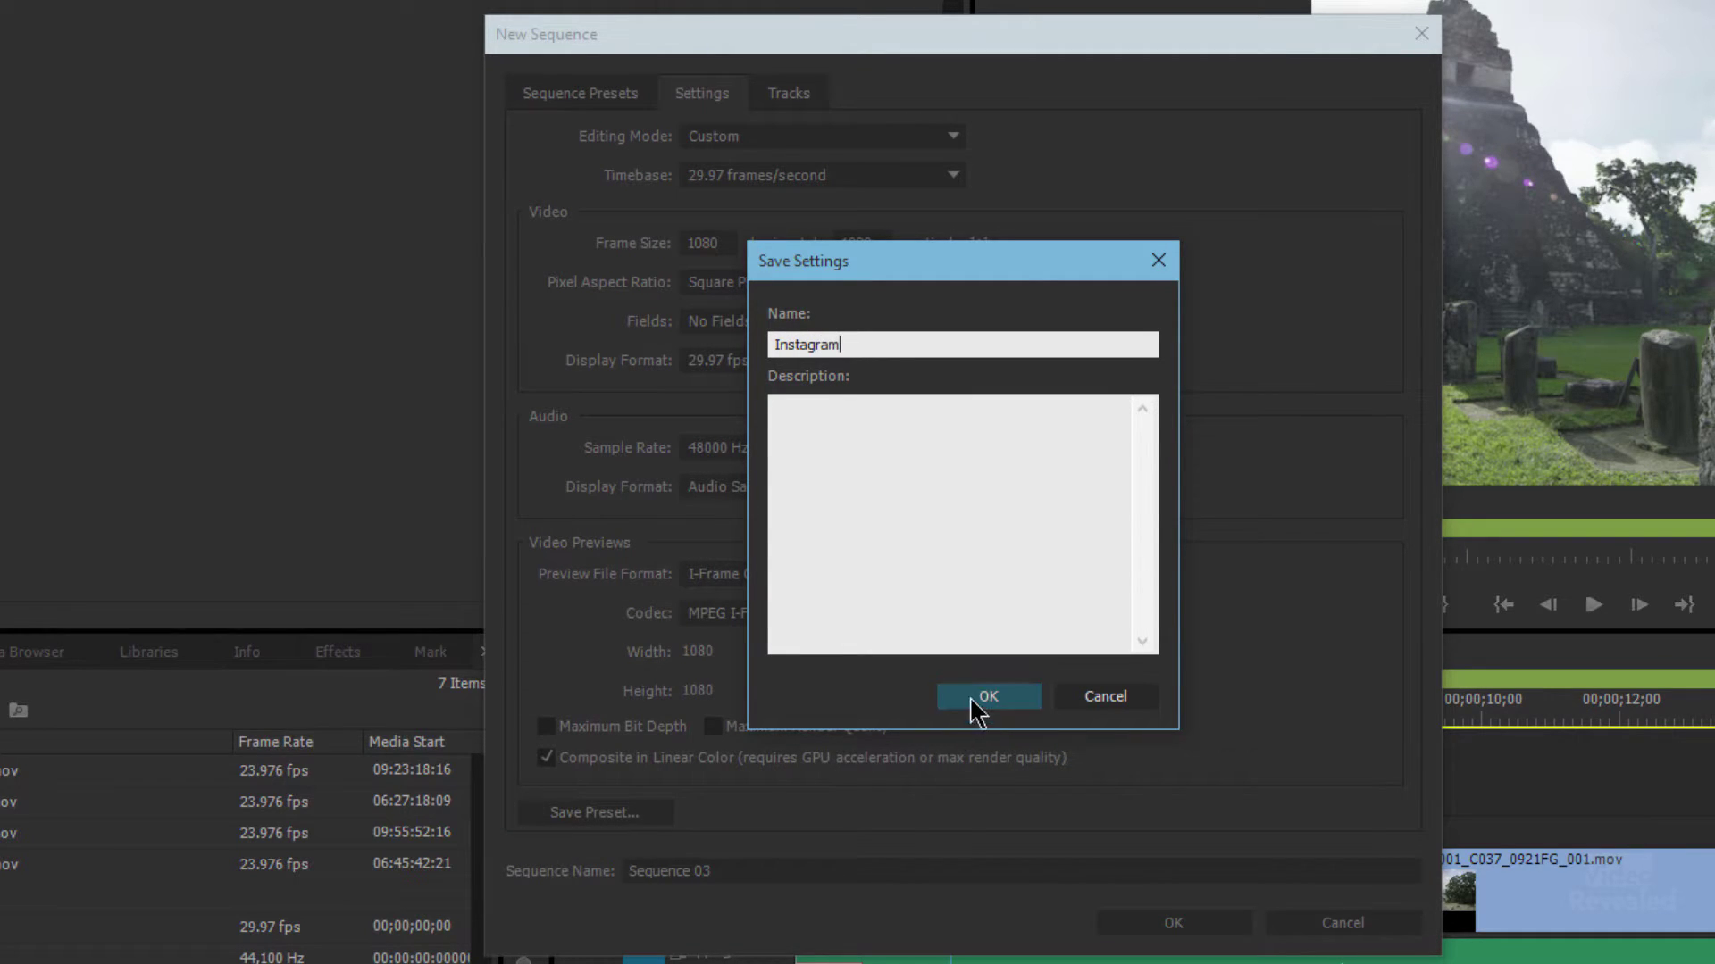
left_click(971, 695)
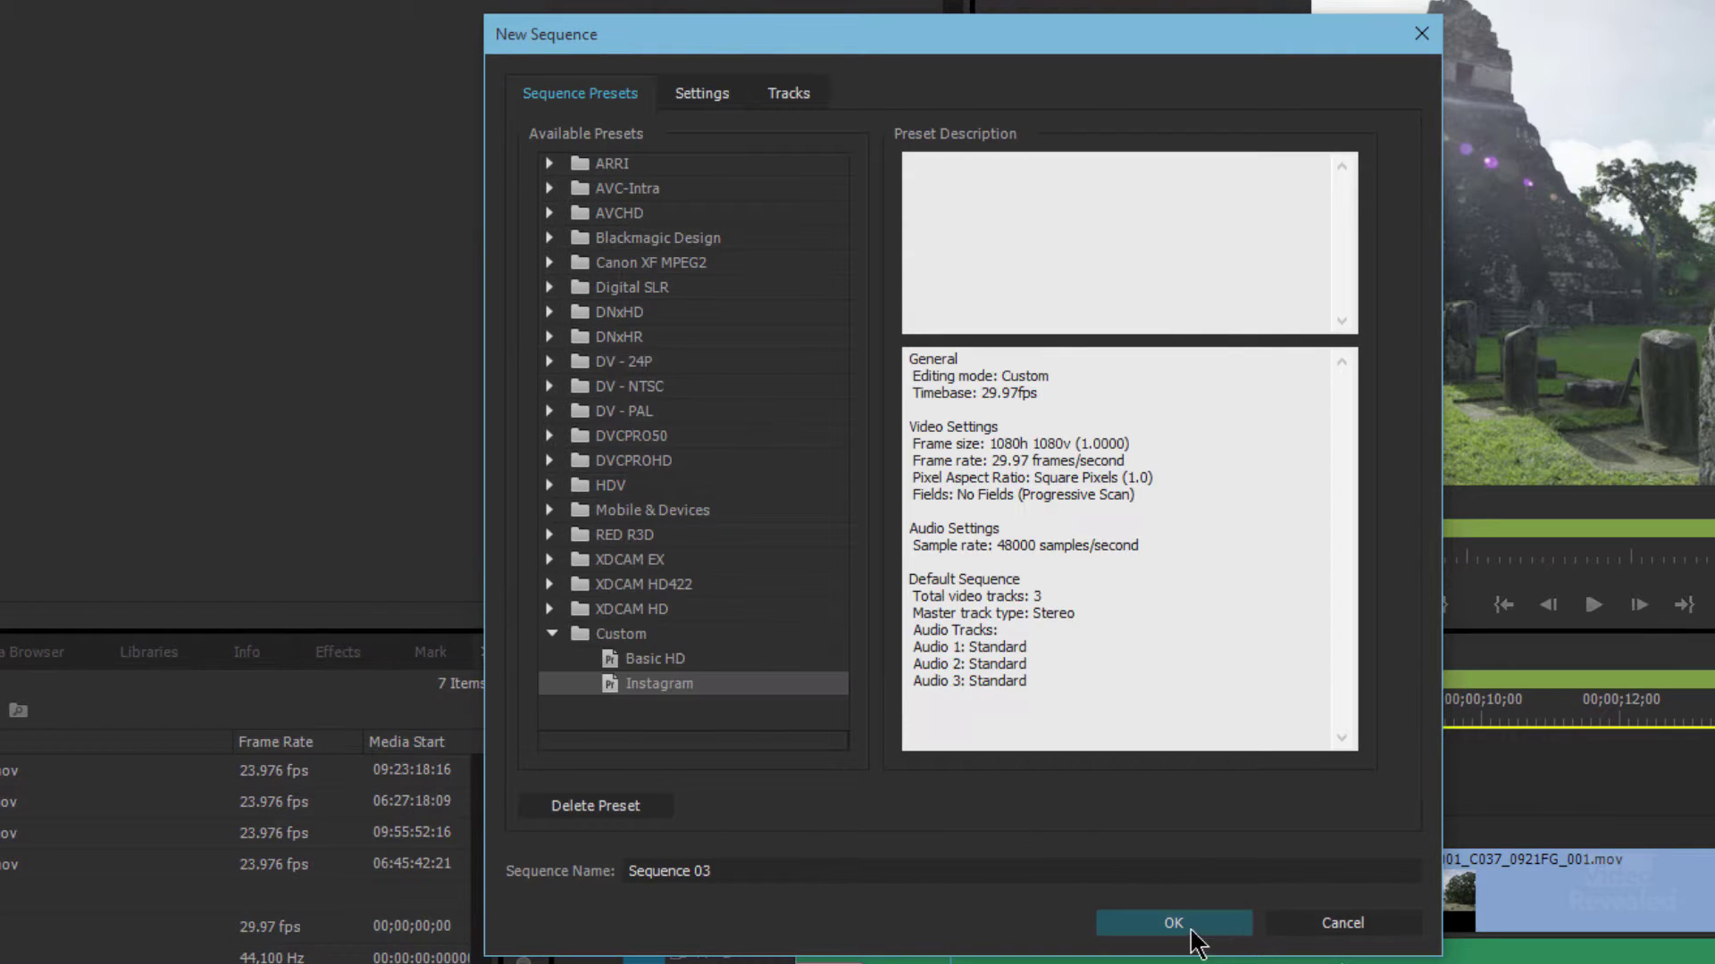
left_click(1232, 928)
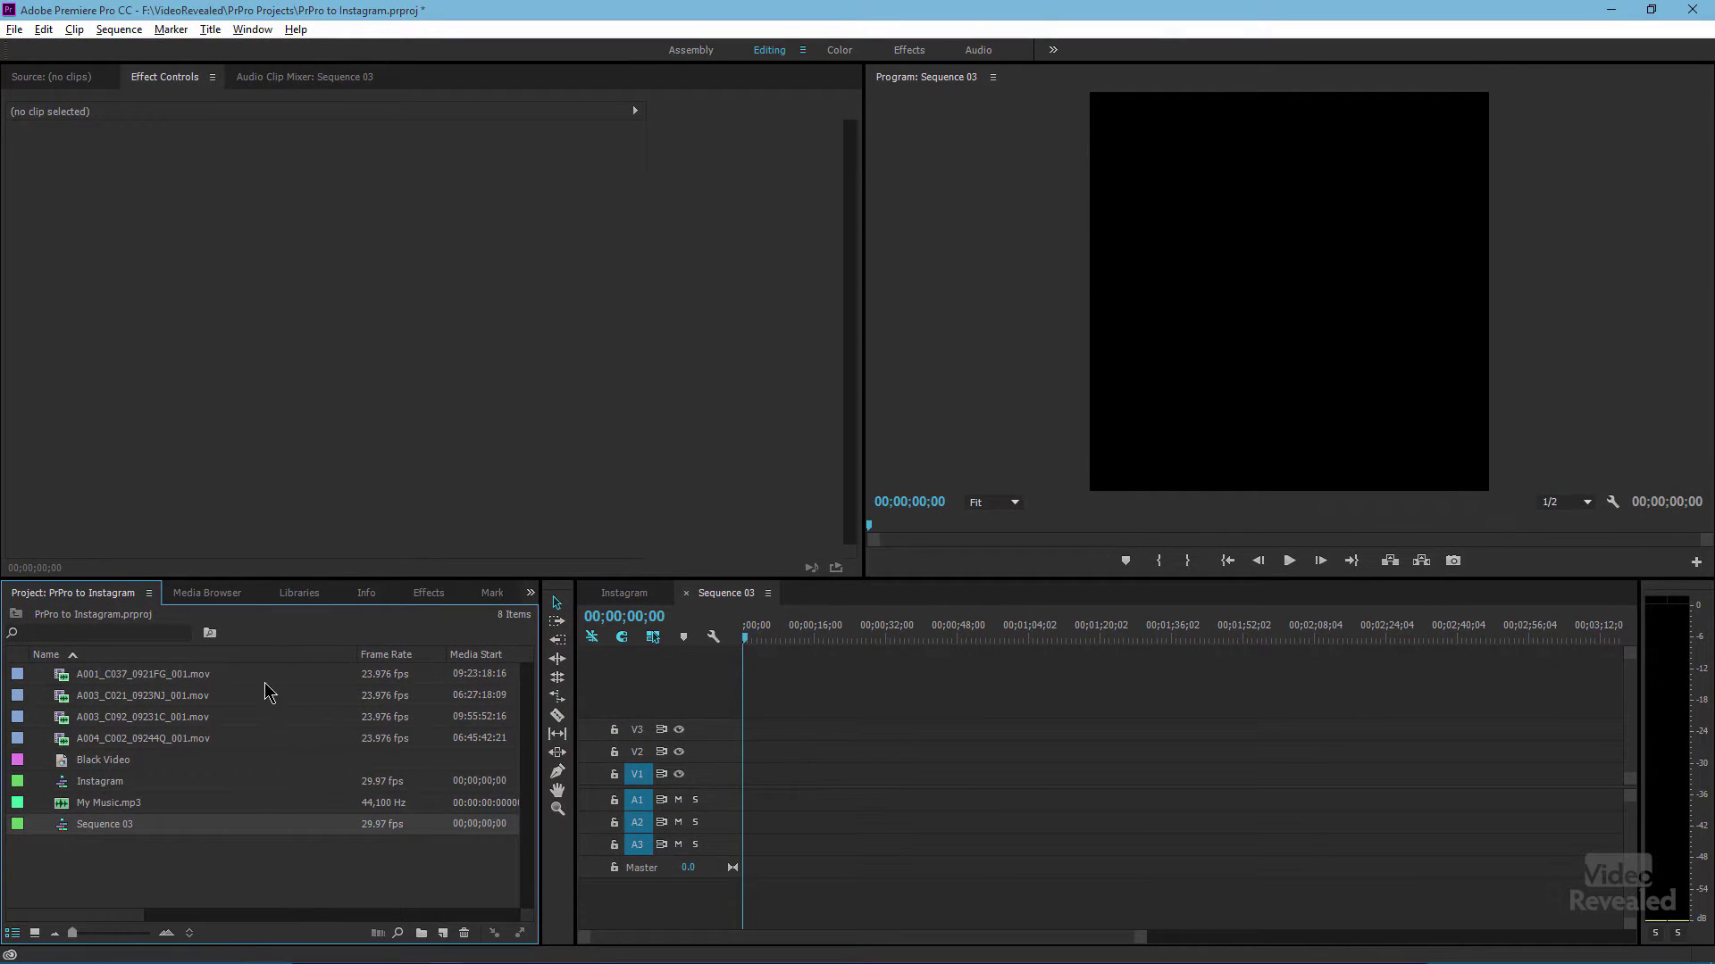
Drag the four .mov clips into Sequence 03, keep existing settings, and zoom the timeline in
left_click_drag(254, 668, 188, 746)
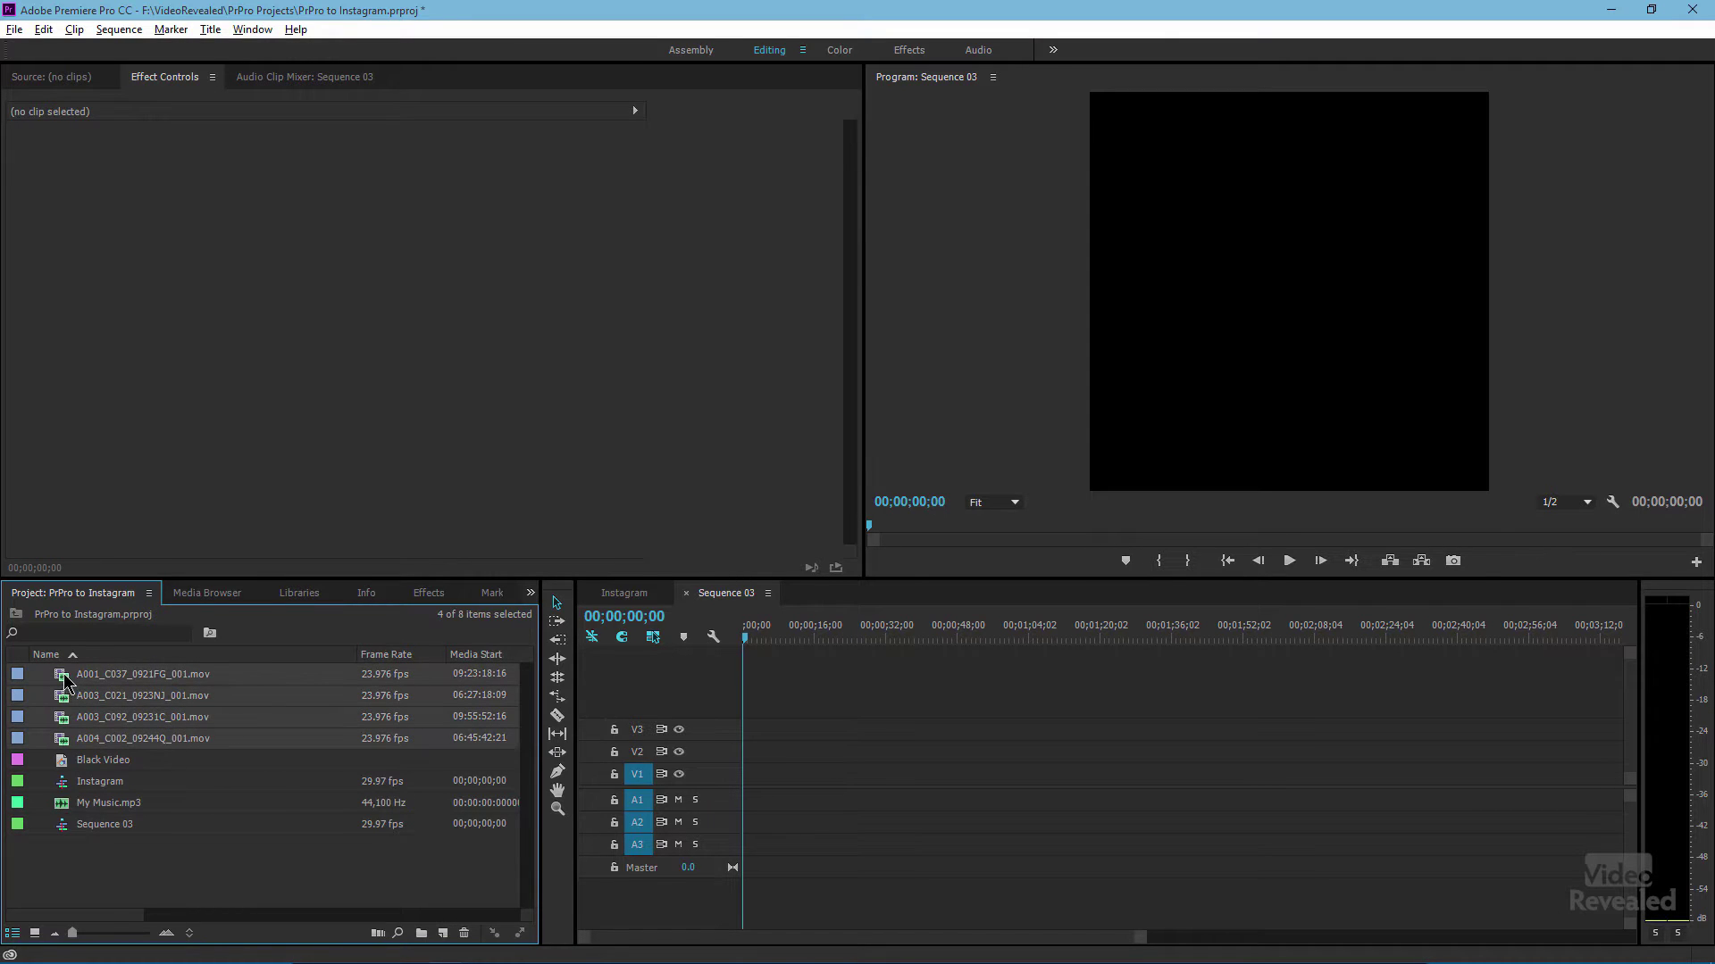
left_click_drag(525, 761, 728, 802)
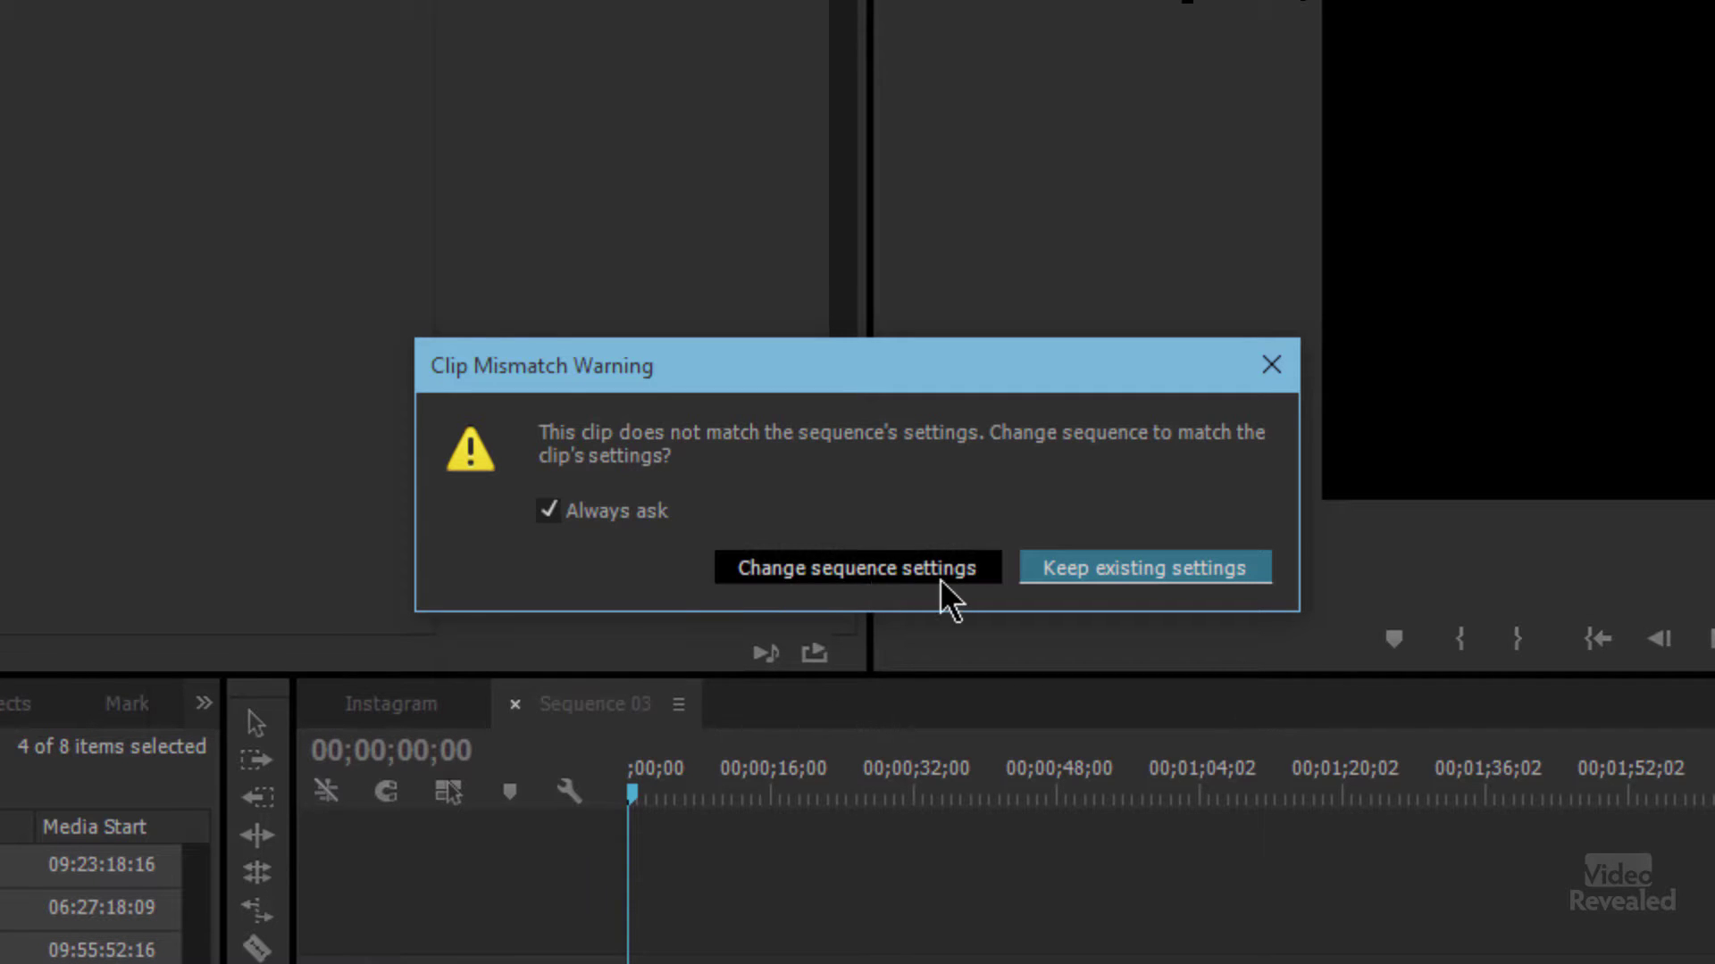
left_click(1167, 586)
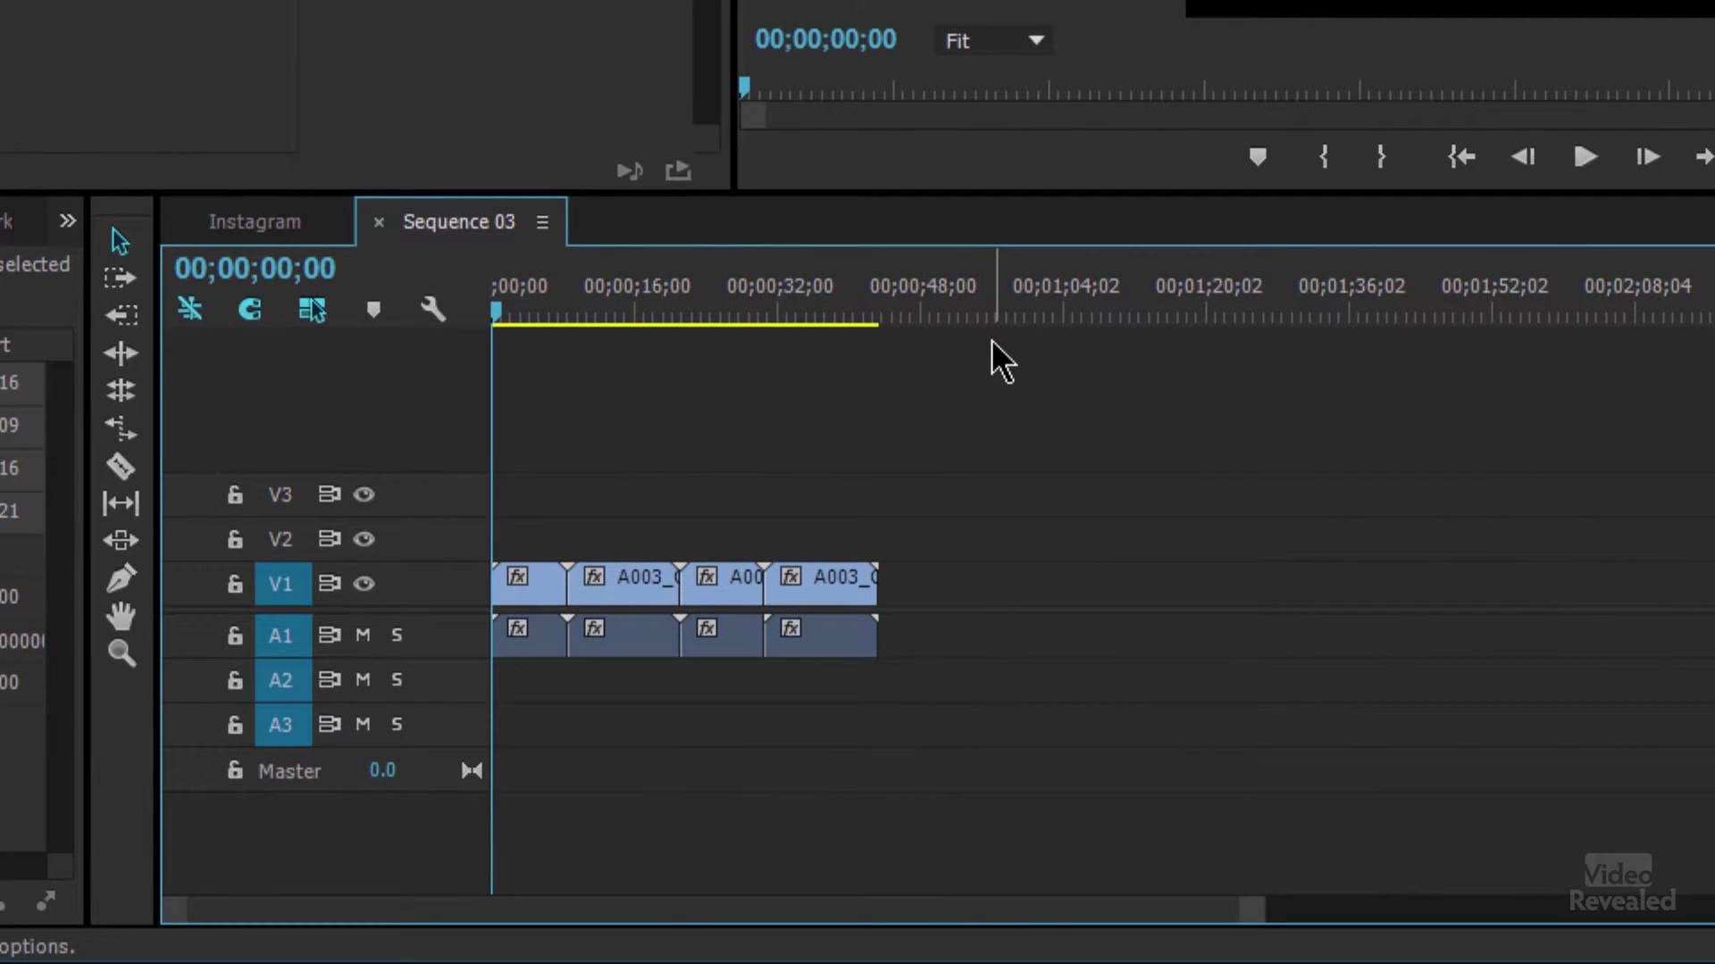
key("=")
key("=")
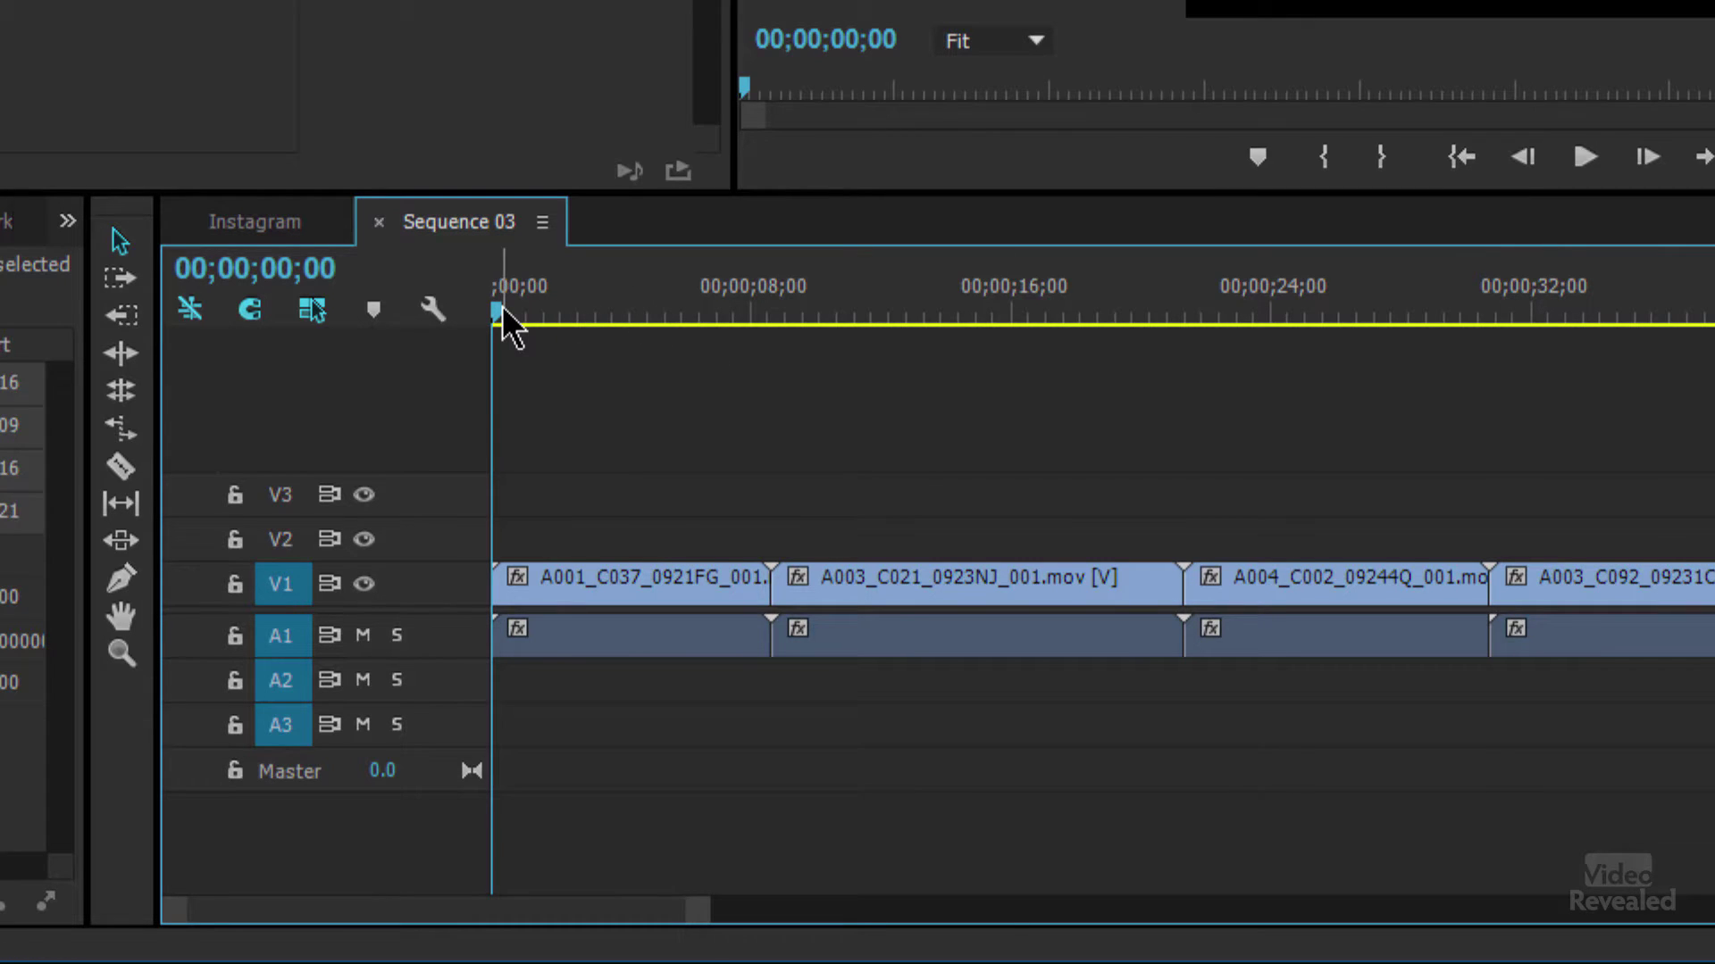
Add a 15-second marker named 'Instagram Duration' at 00;00;00;00
mouse_move(502, 318)
left_mouse_down()
mouse_move(568, 323)
mouse_move(453, 331)
left_mouse_up()
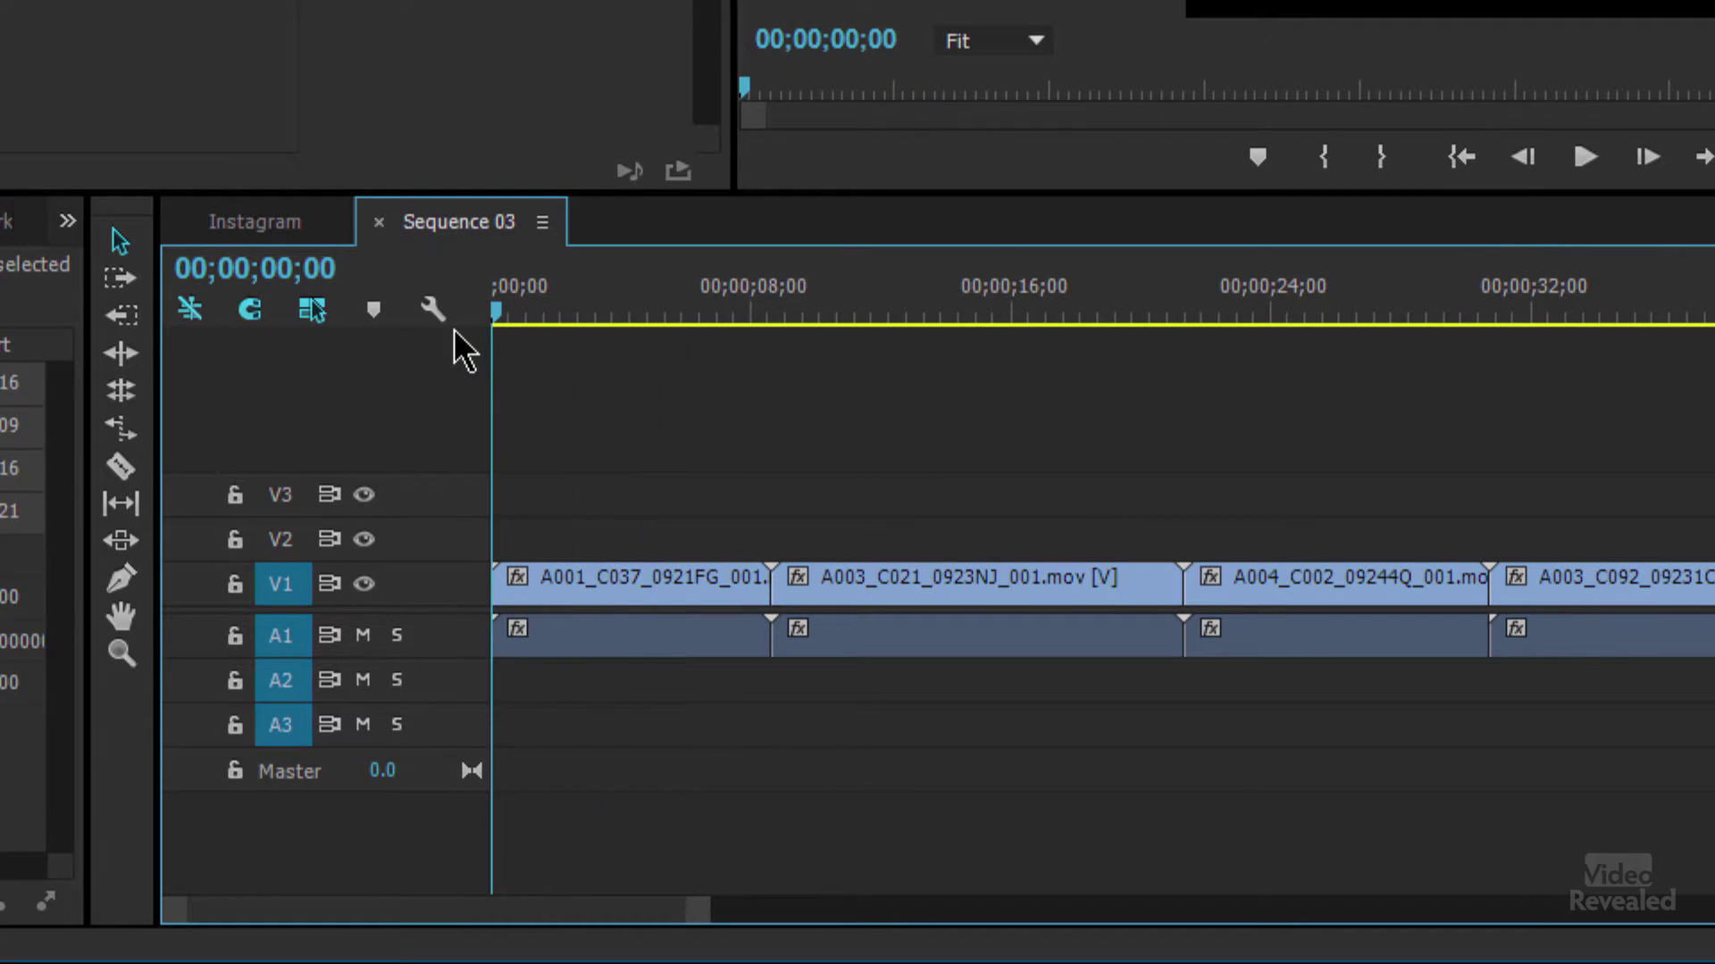
key("m")
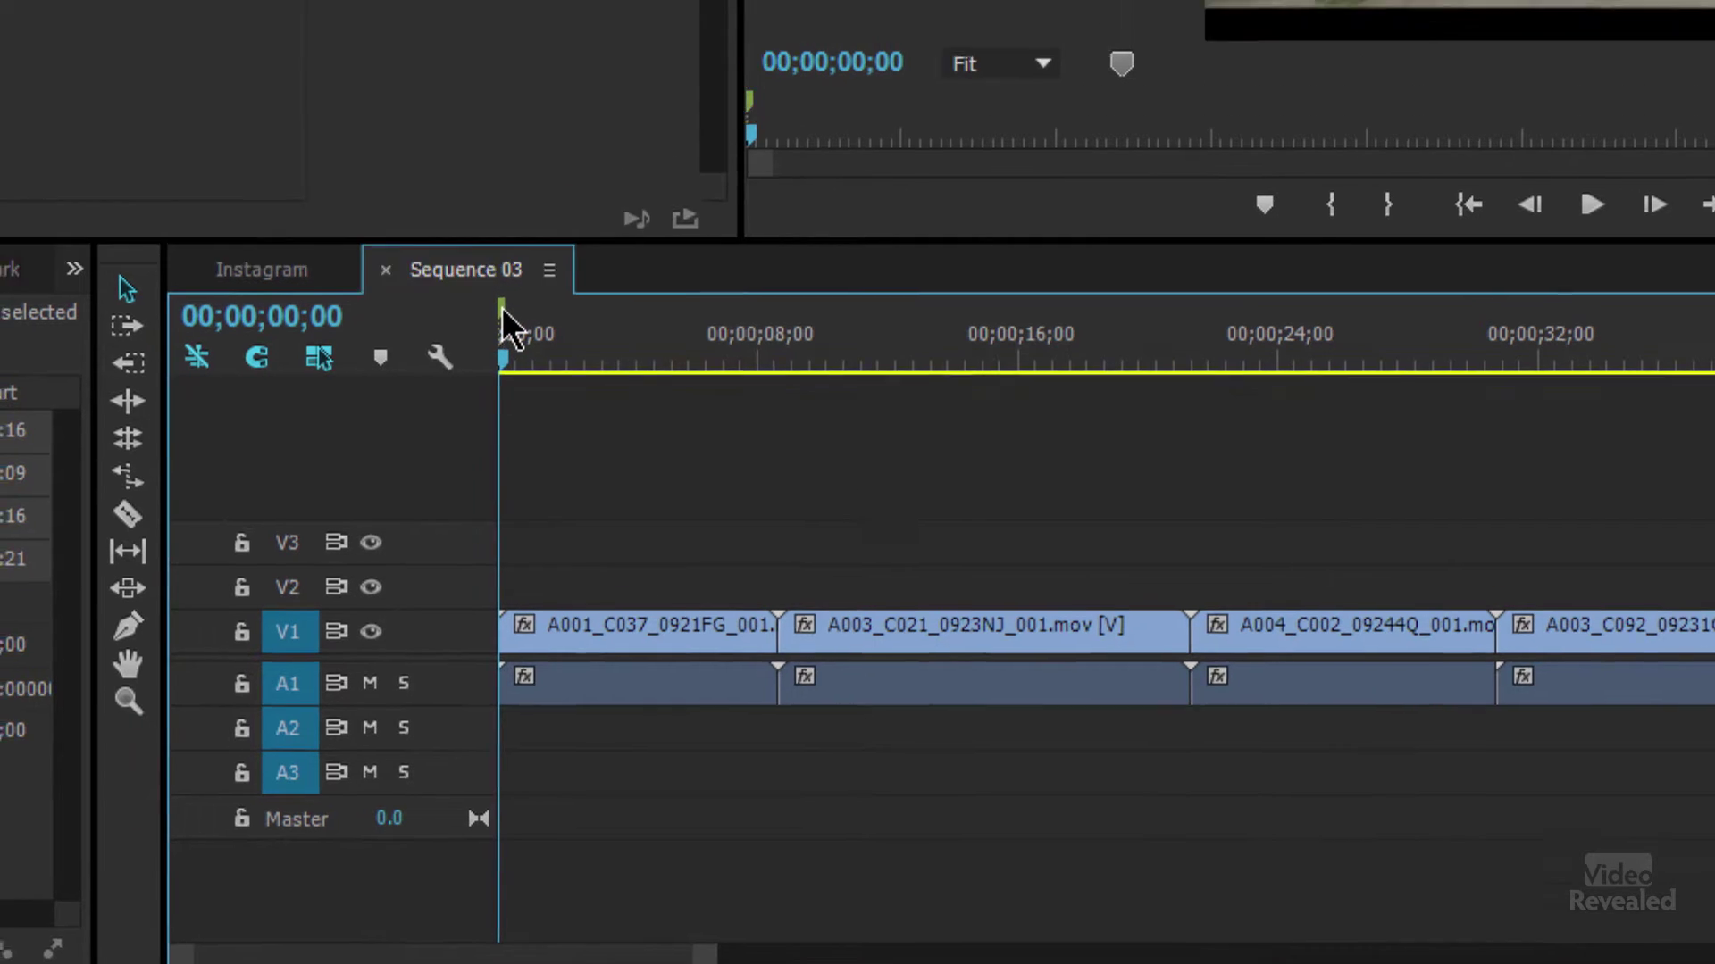
double_click(495, 273)
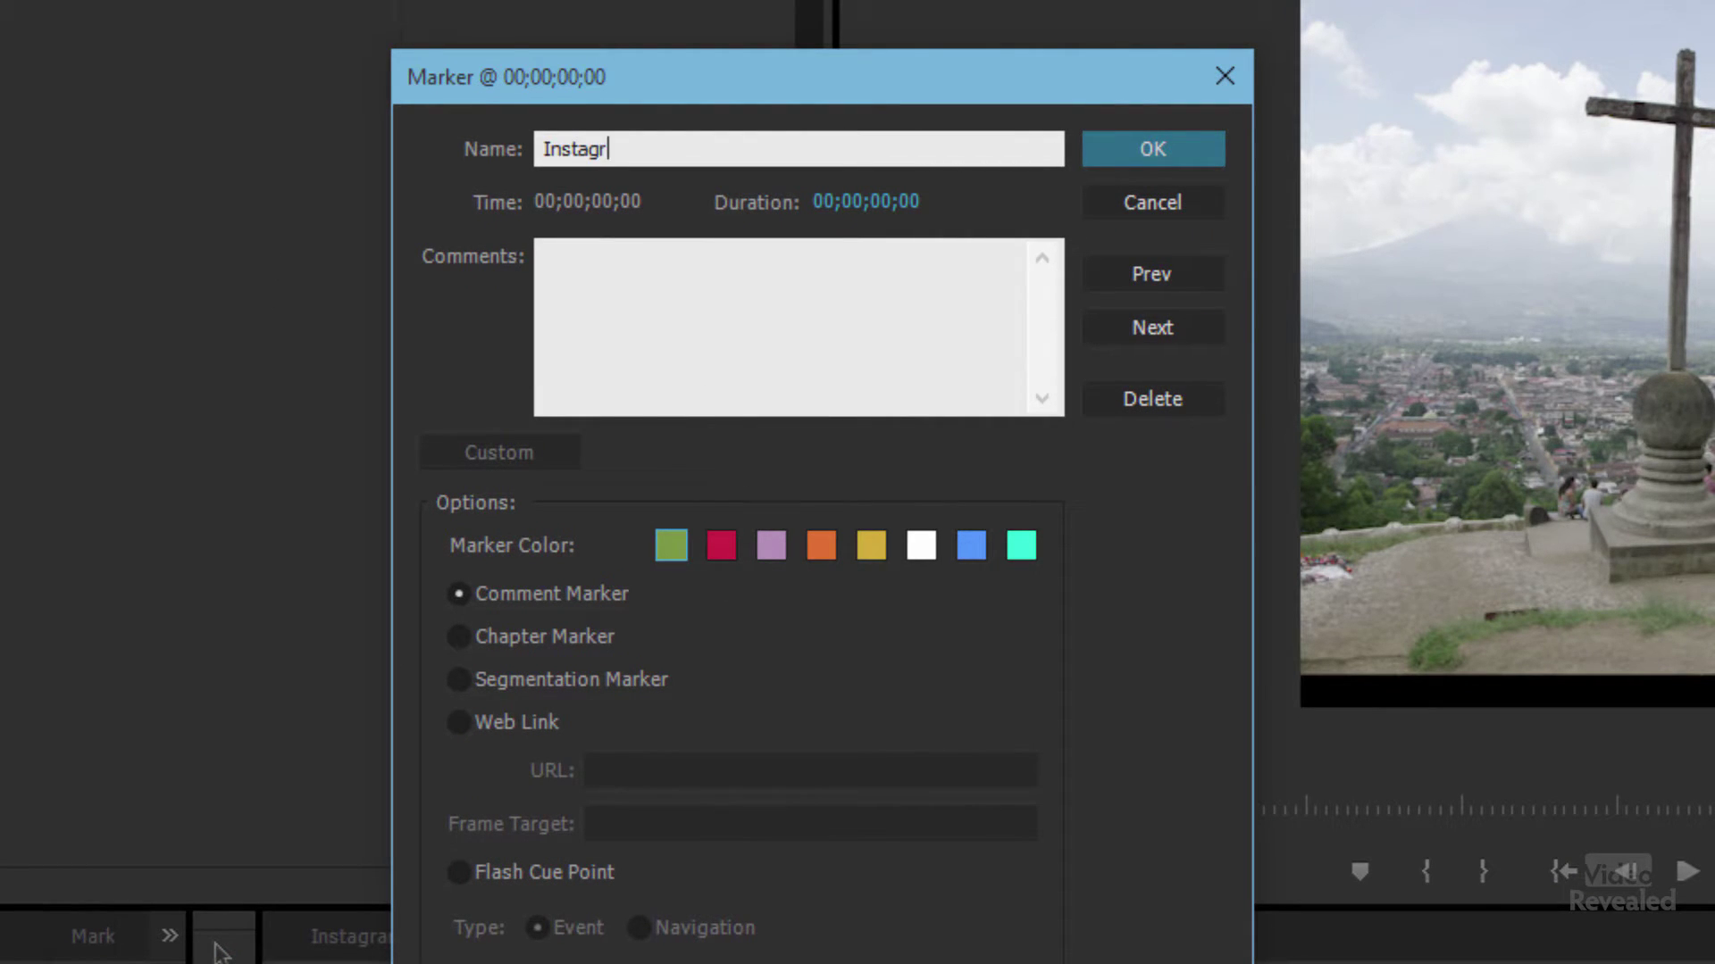
type("Duration")
left_click(893, 216)
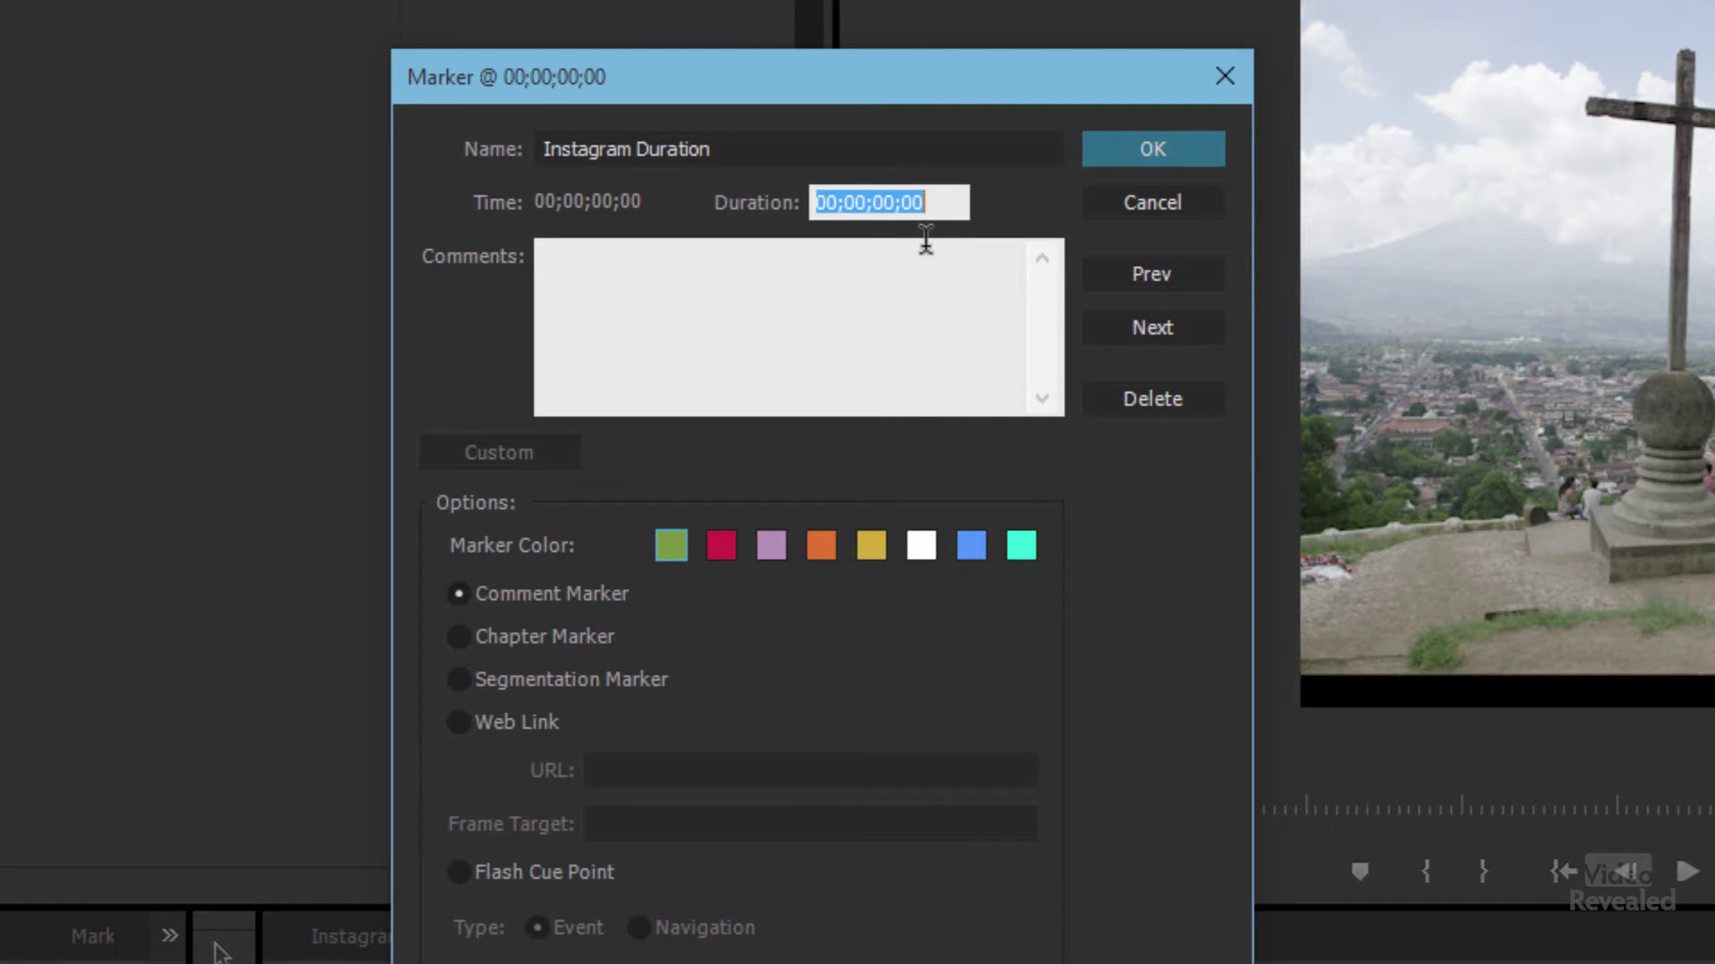
type("1")
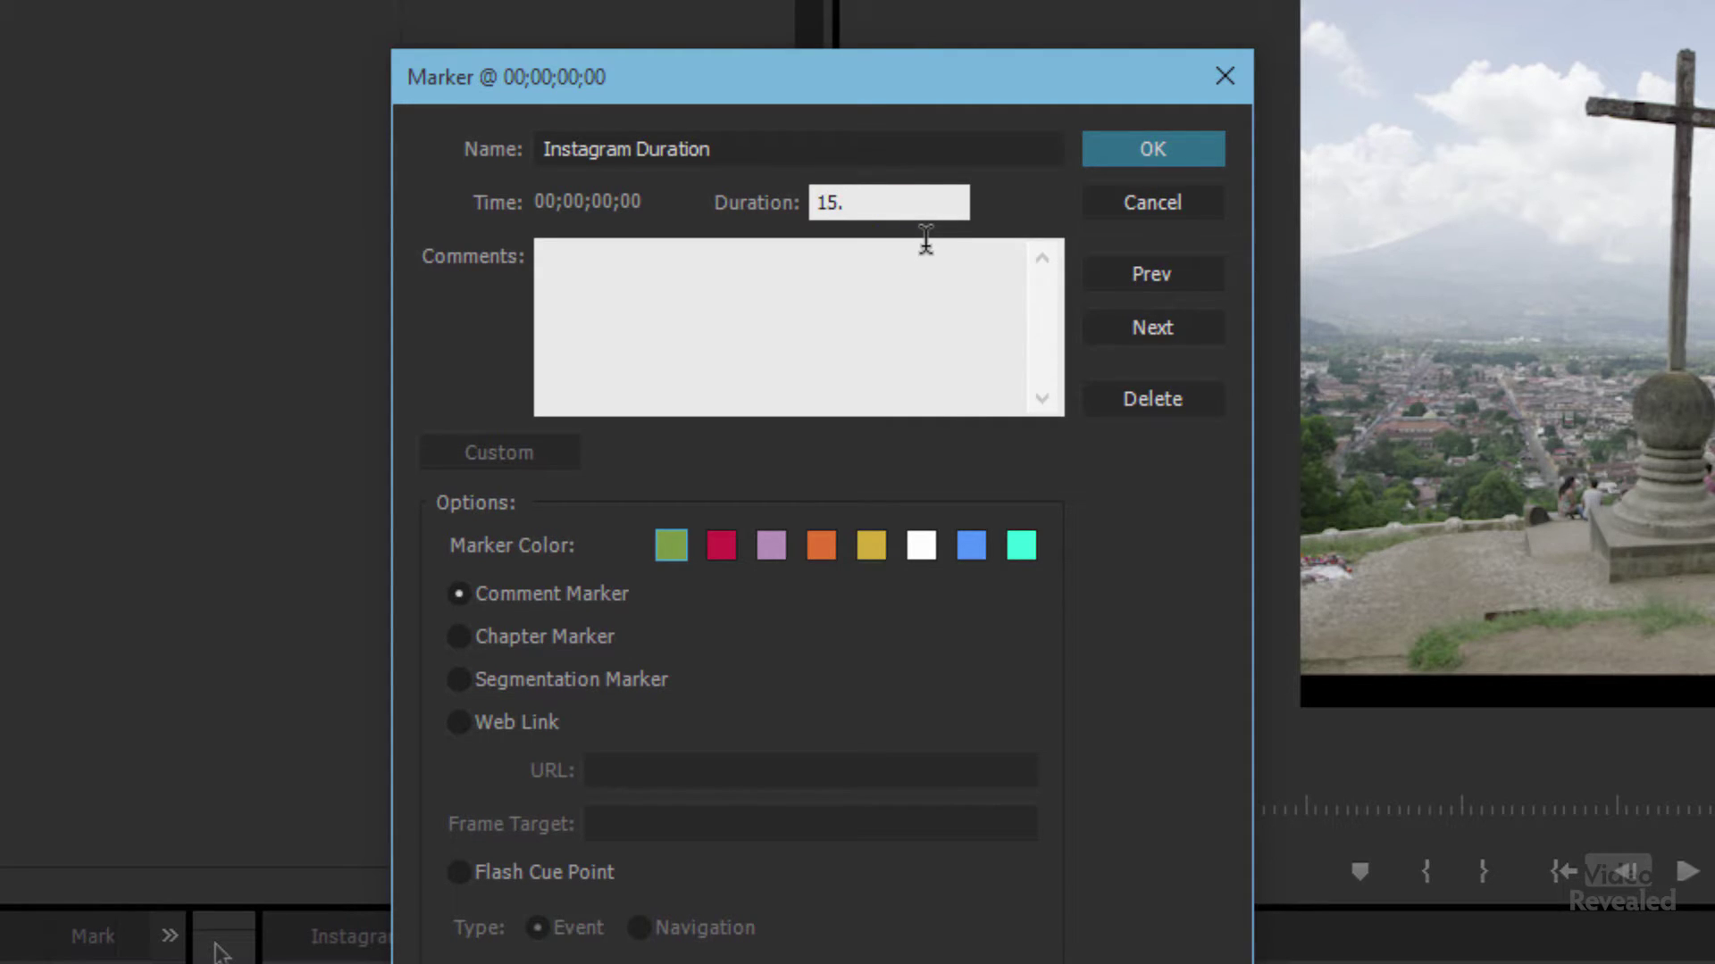
type("5.")
key("Tab")
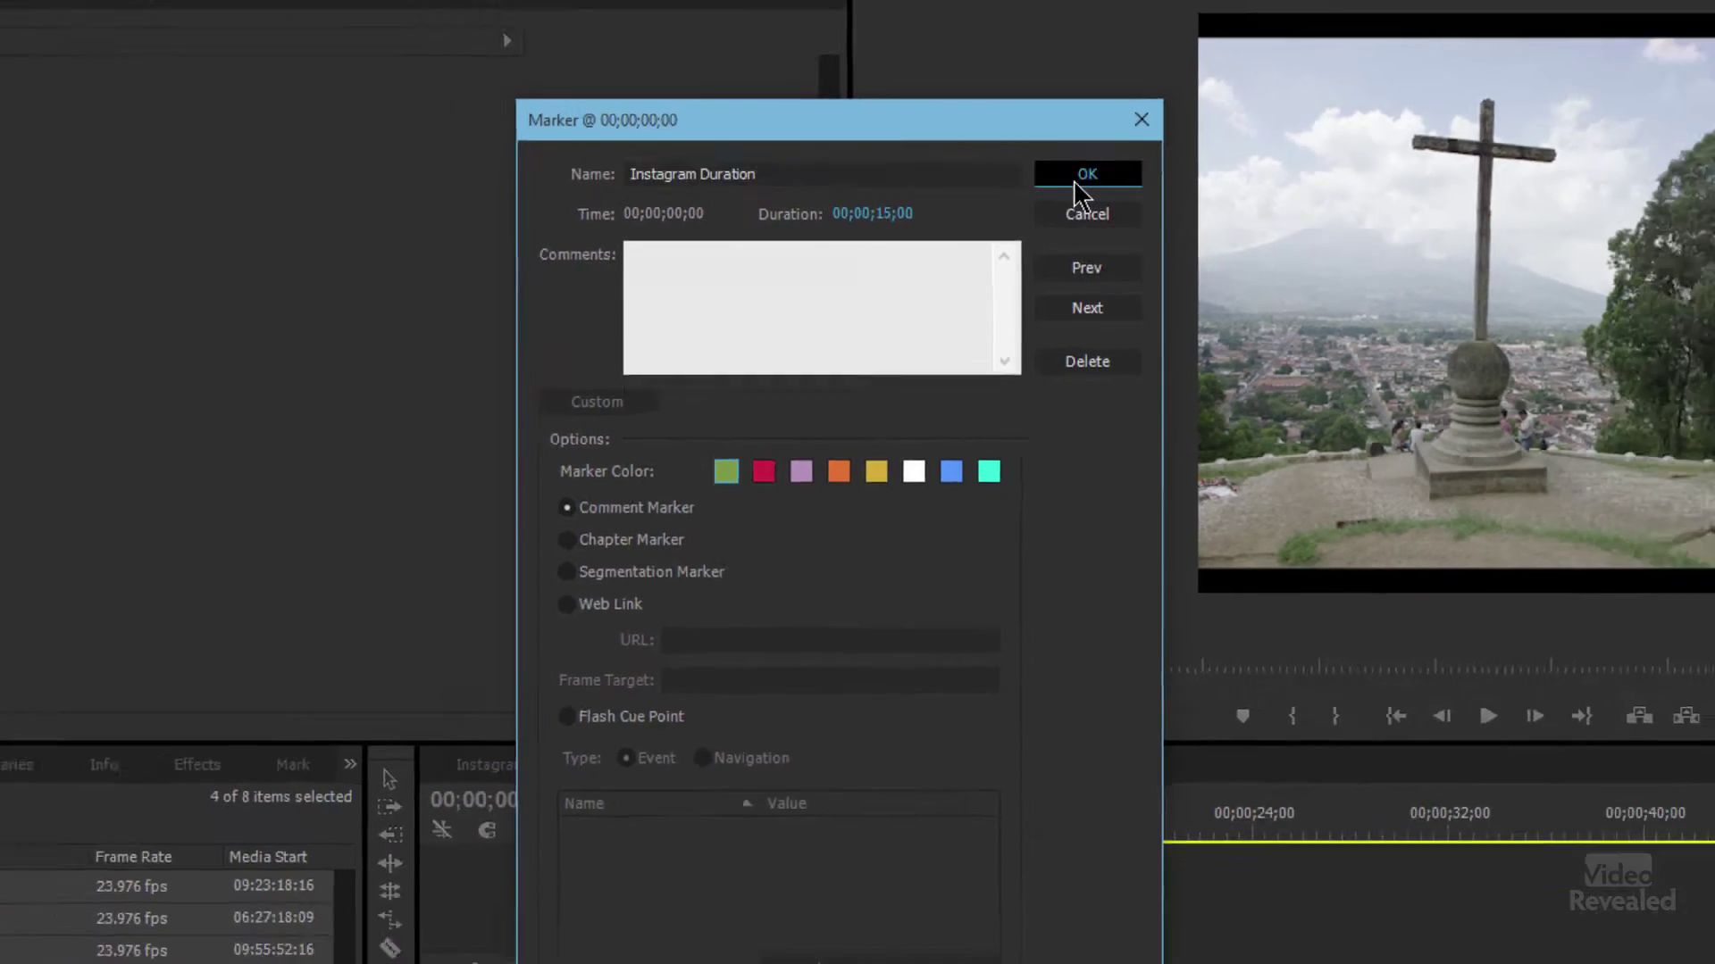
left_click(1134, 158)
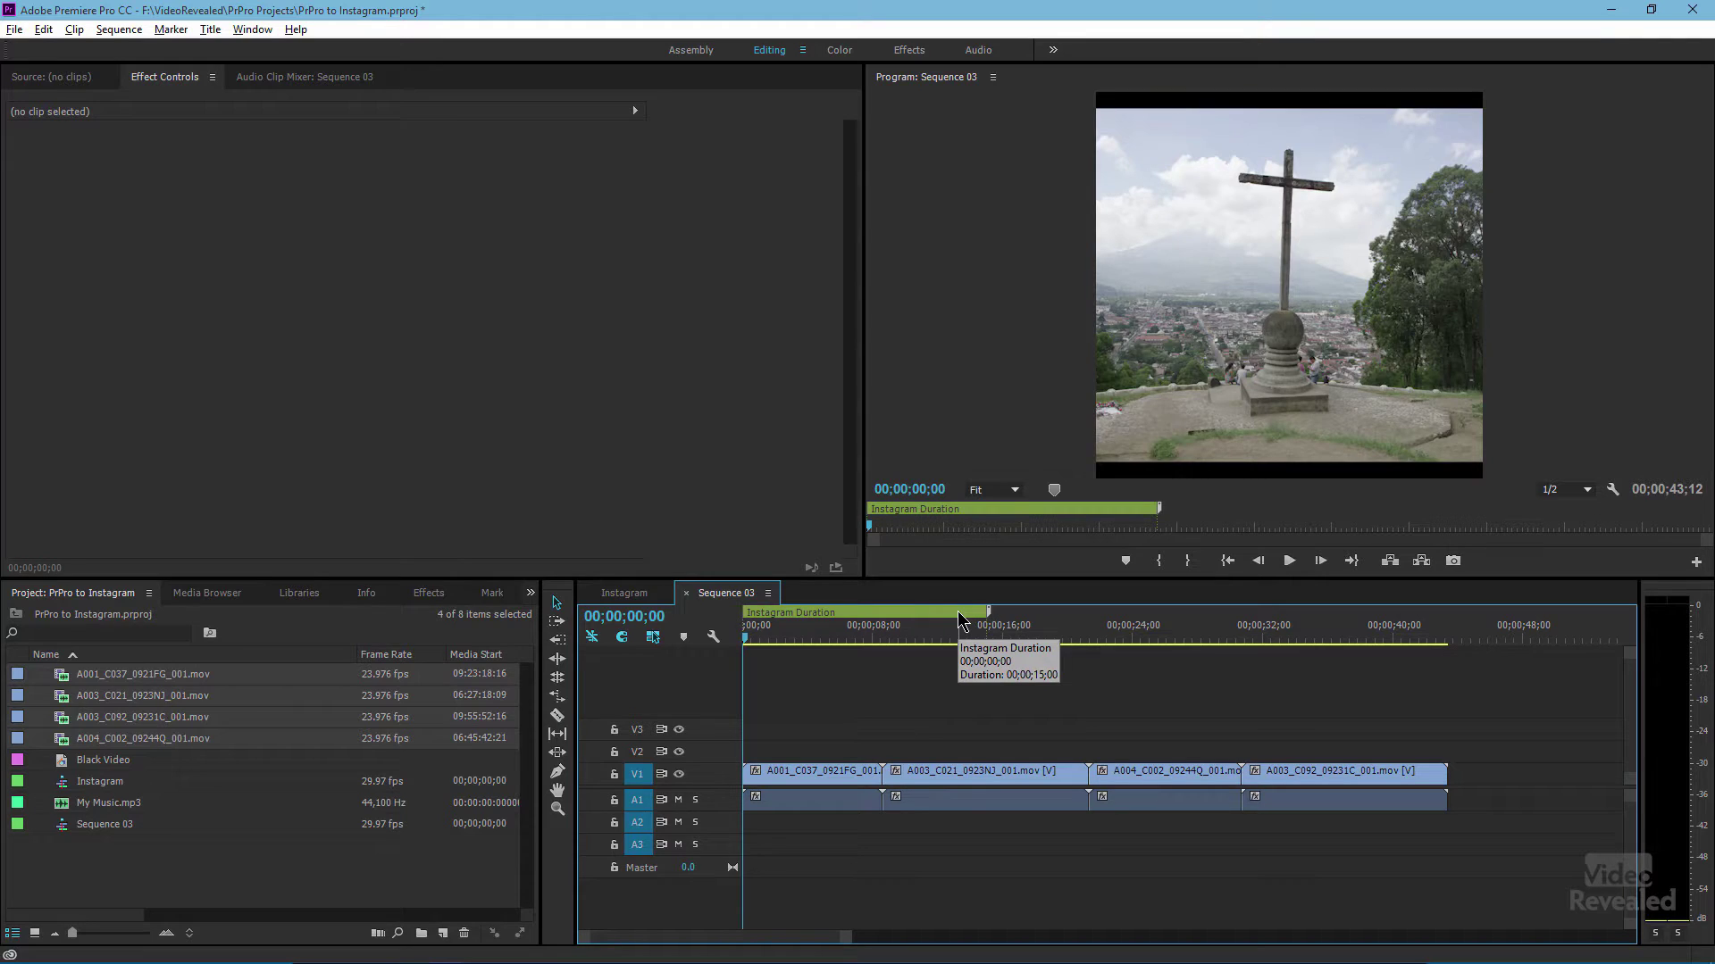
Nudge the Instagram Duration marker and scrub through the first clip
mouse_move(965, 615)
left_mouse_down()
mouse_move(982, 623)
mouse_move(949, 640)
left_mouse_up()
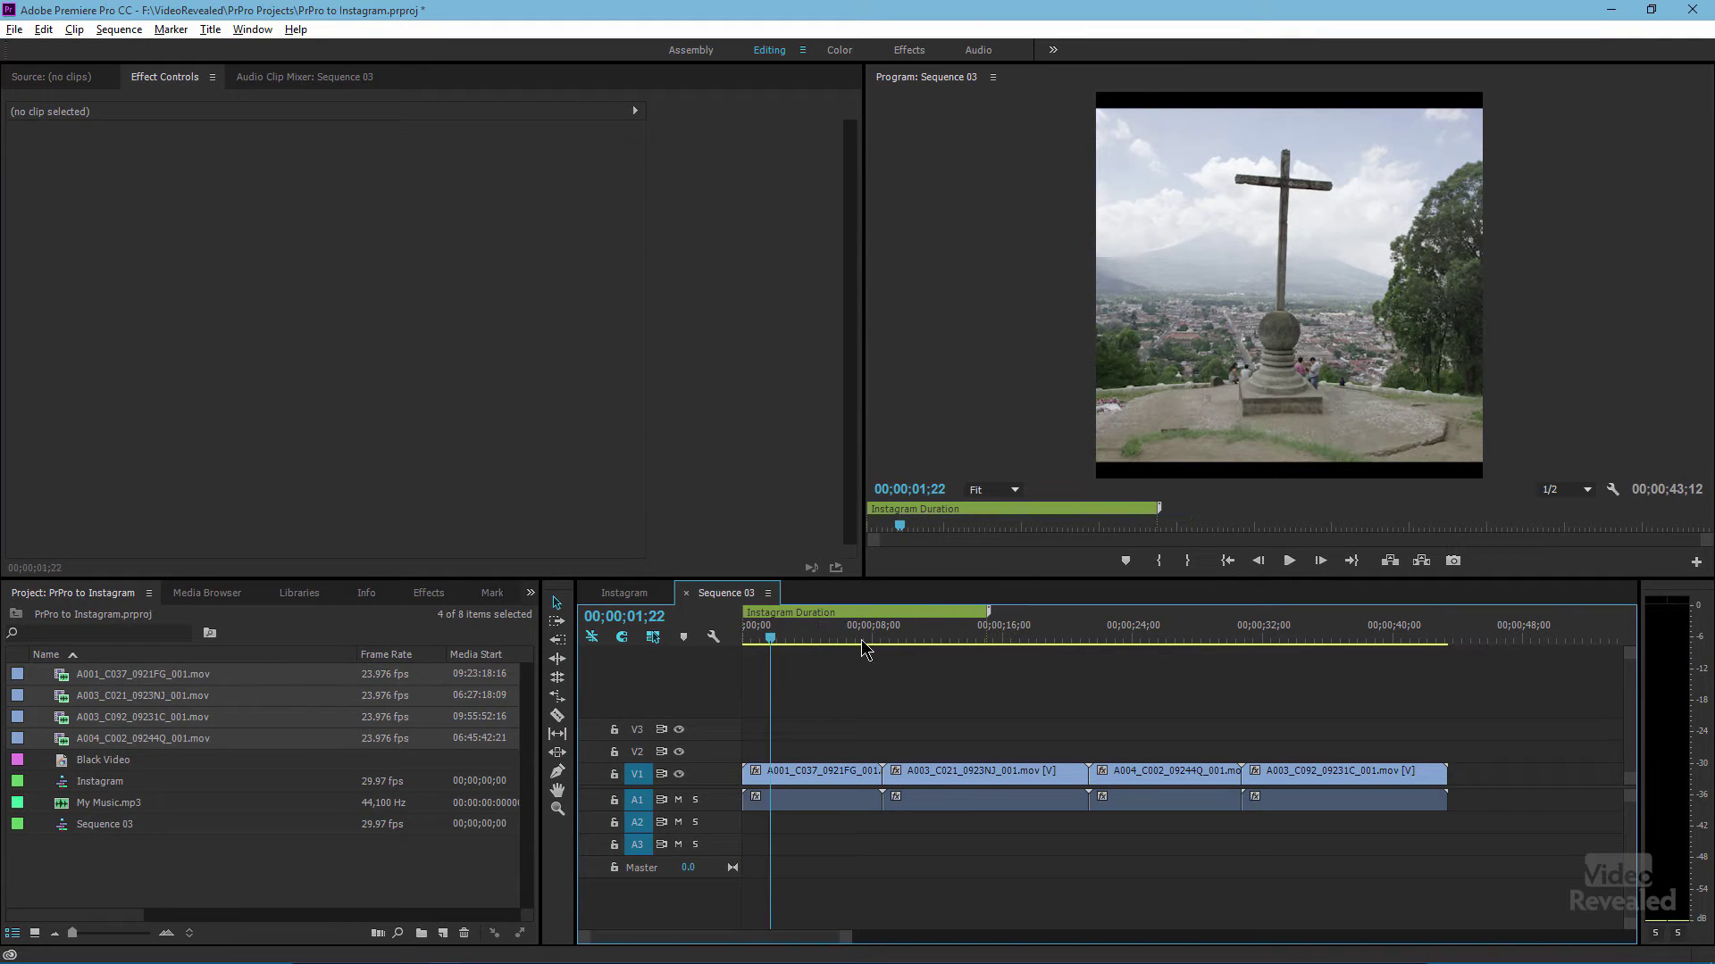
left_click(773, 639)
left_click_drag(773, 640, 987, 640)
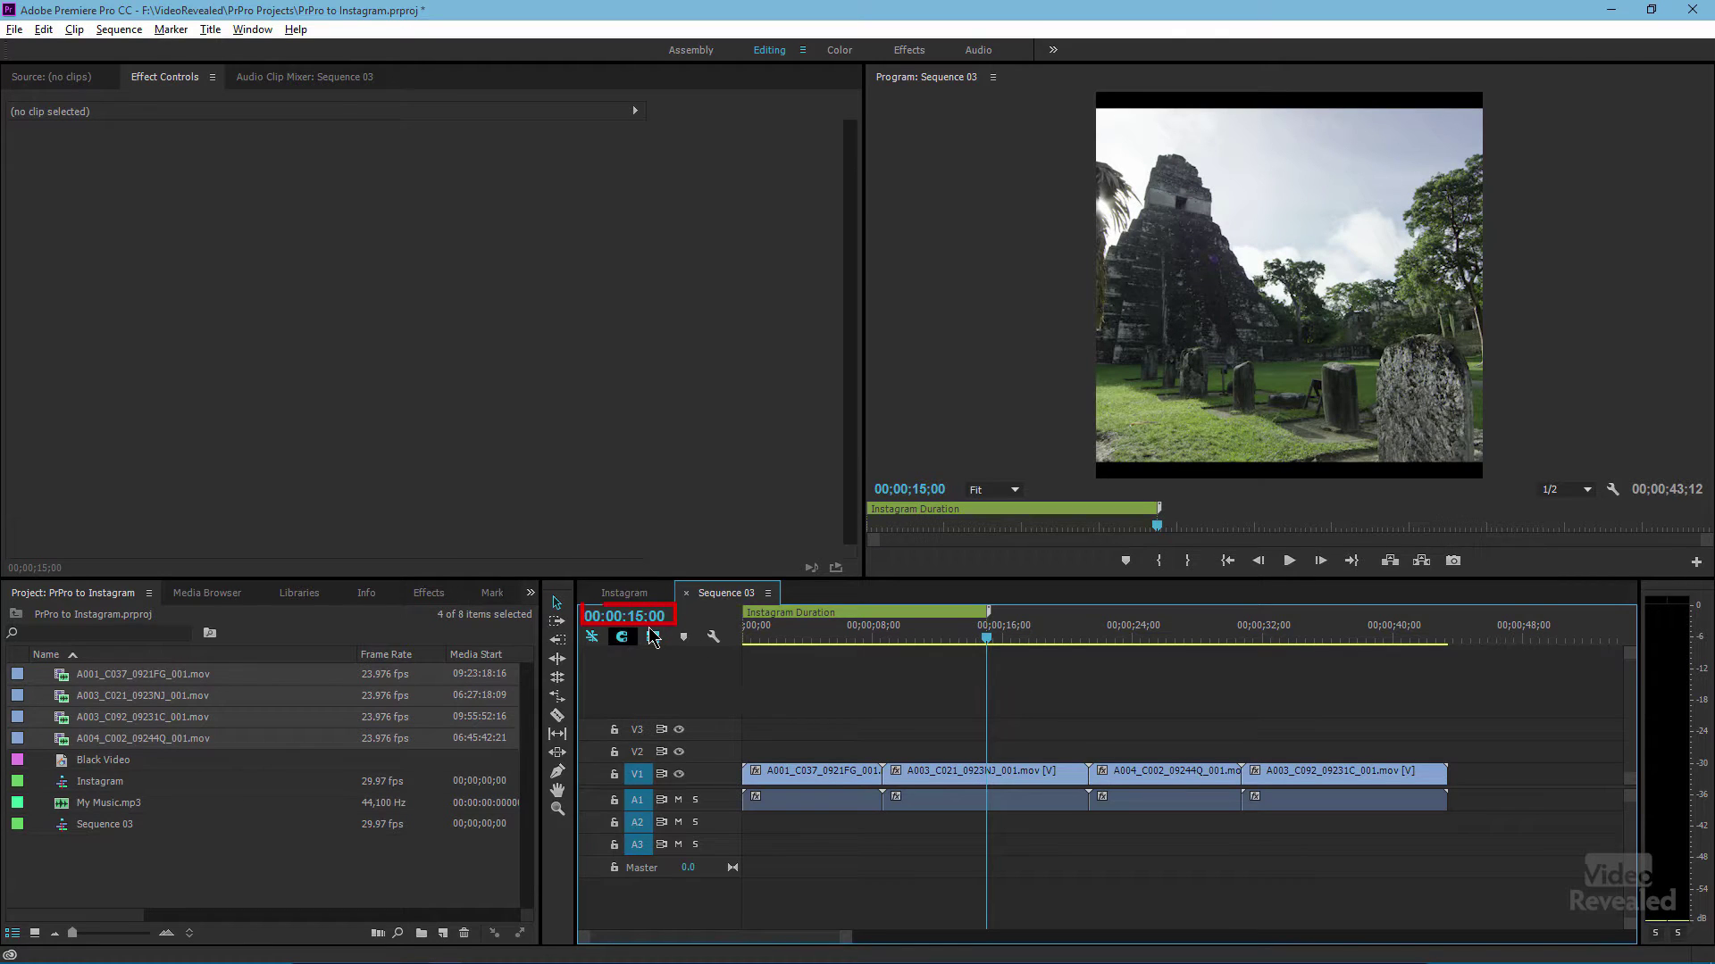
left_click(807, 640)
left_click_drag(806, 645, 787, 656)
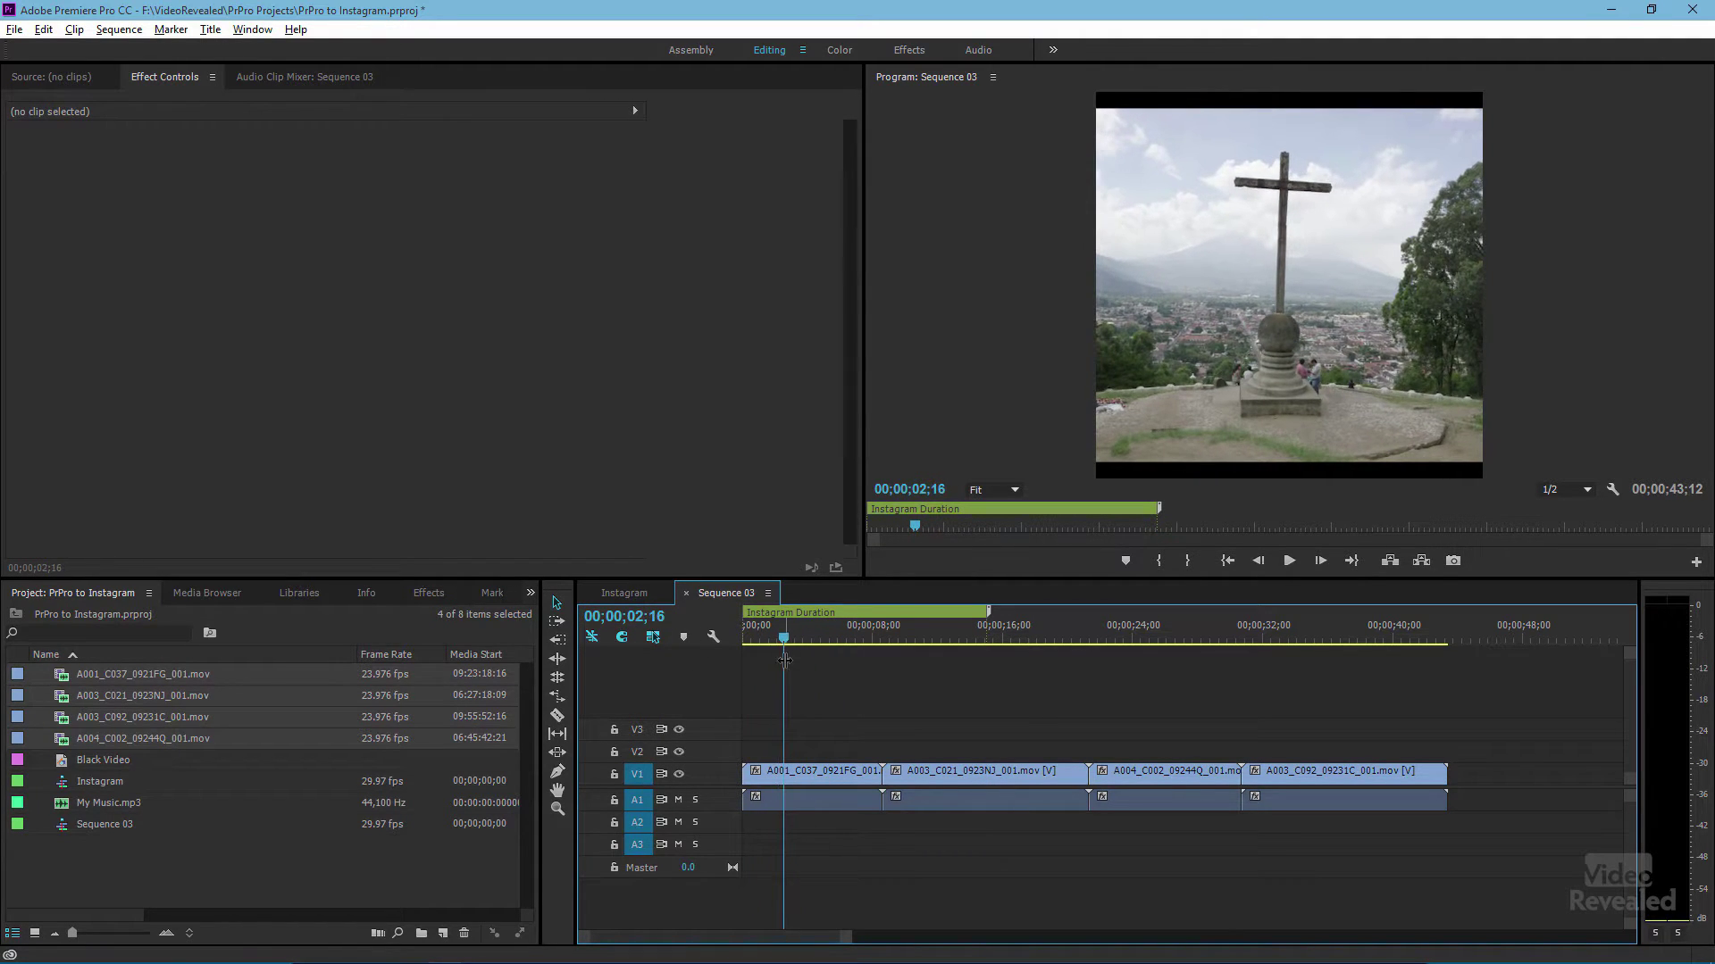
Scale the first clip, A001_C037_0921FG_001, to 130% and play it back
left_click(831, 782)
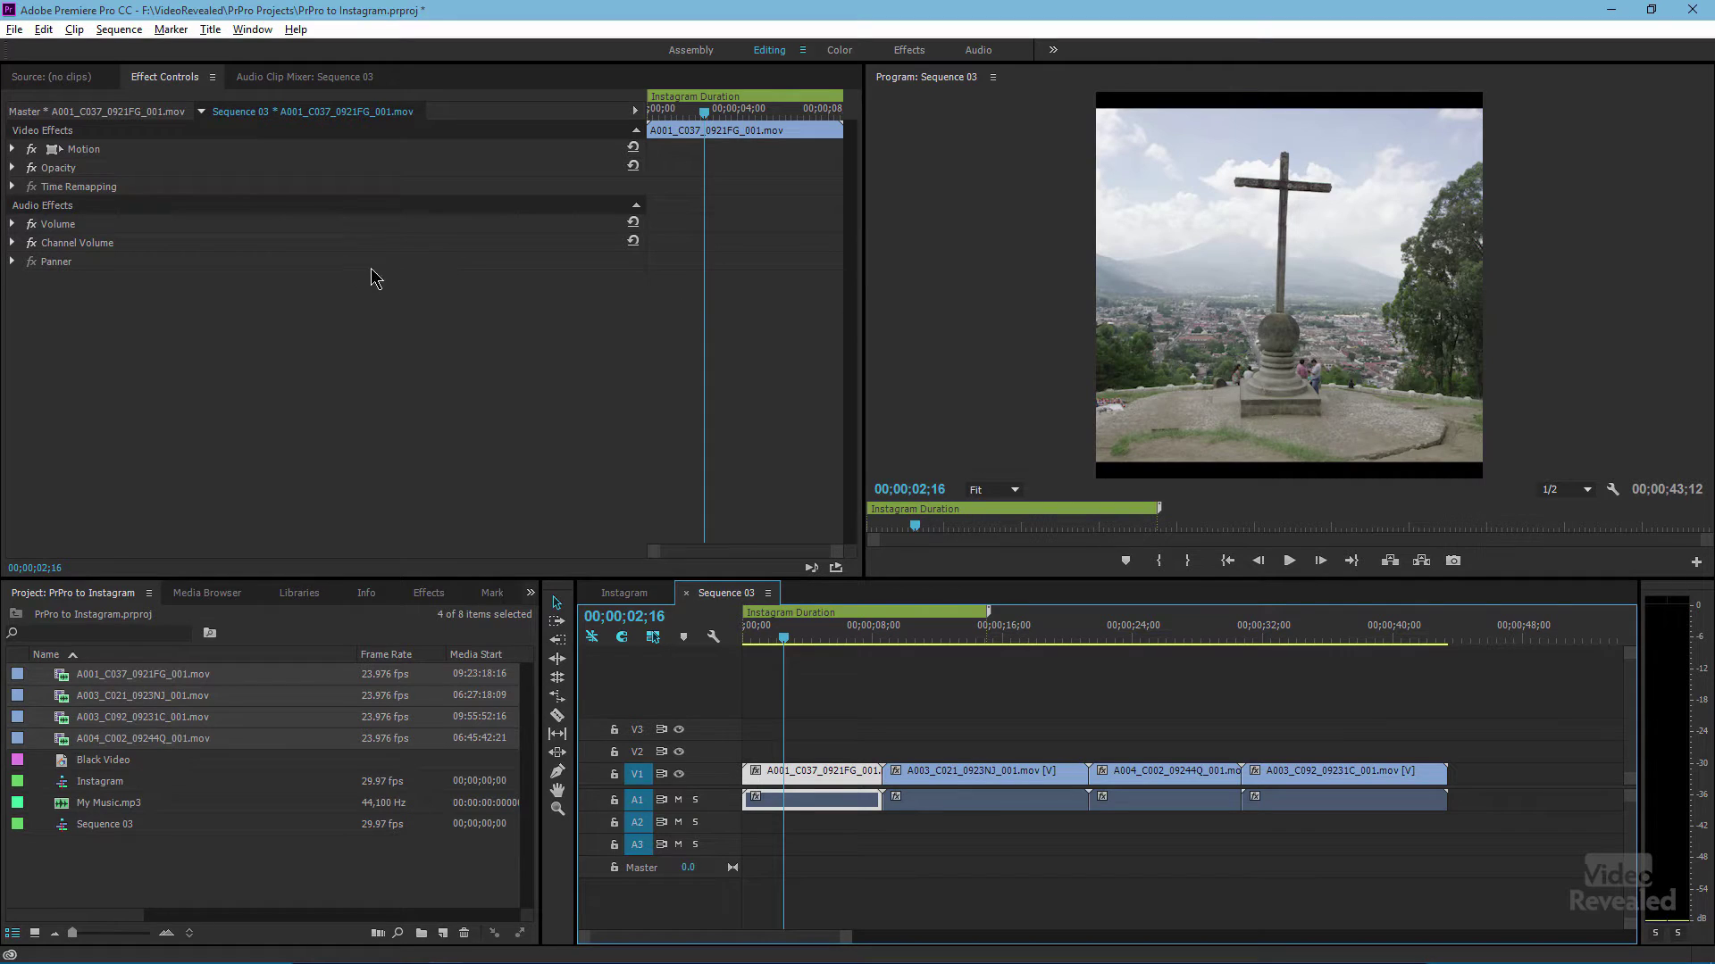
left_click(14, 152)
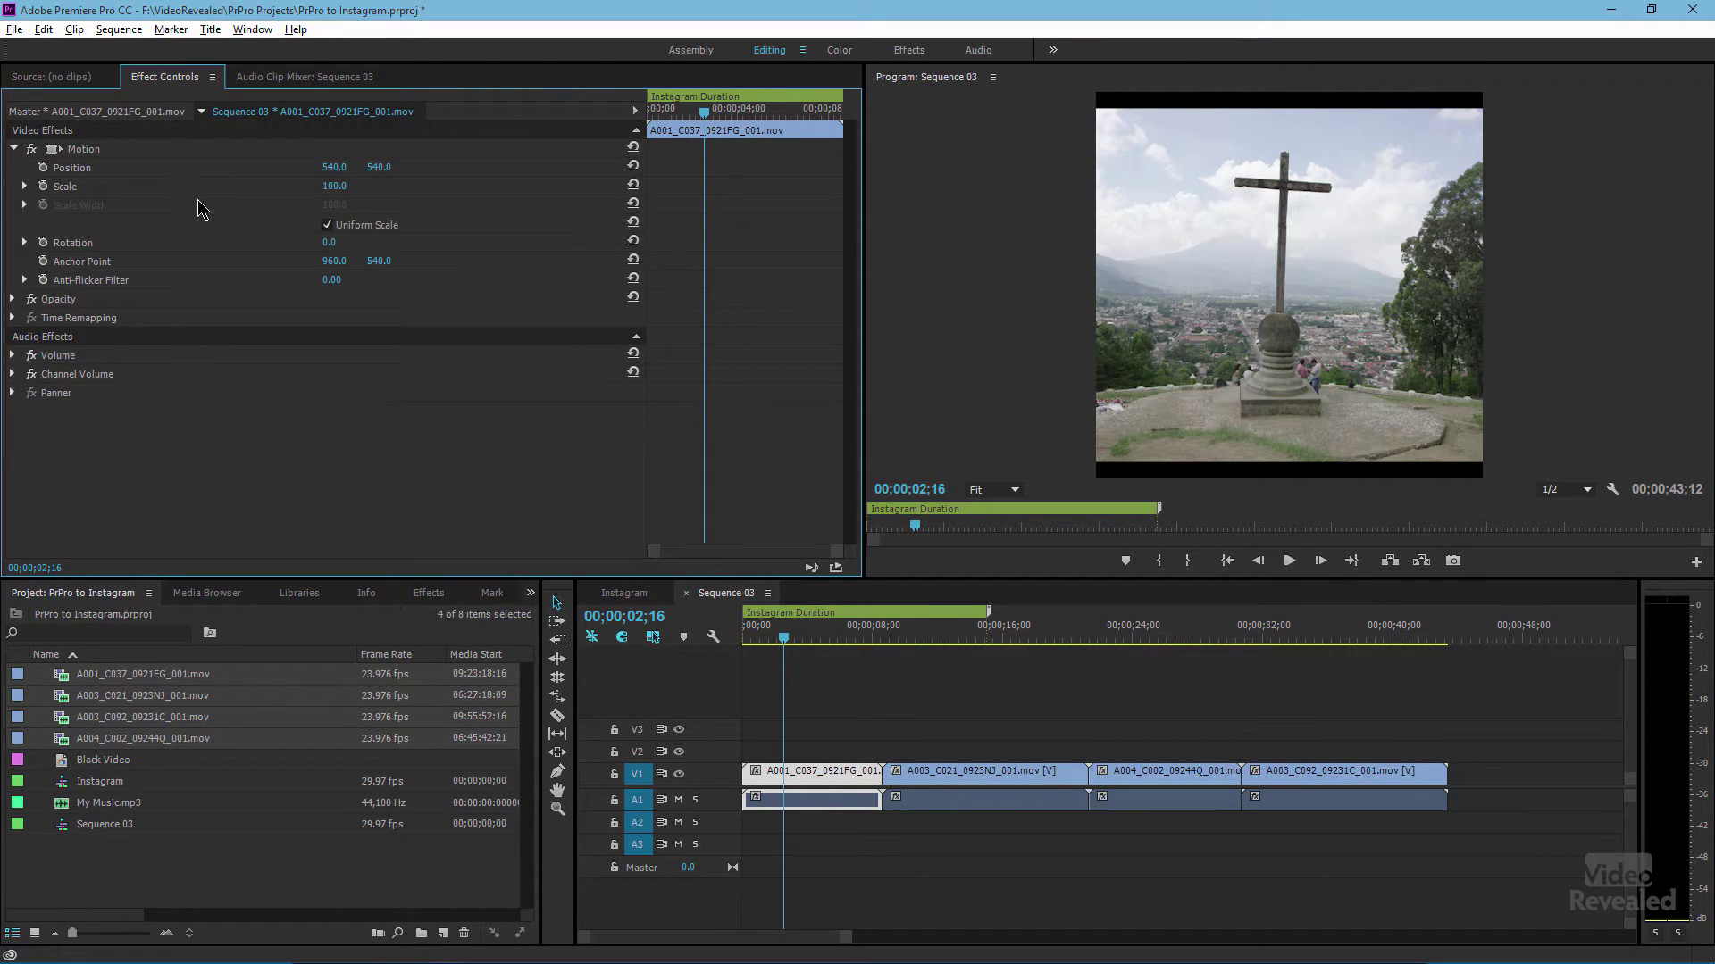
left_click_drag(334, 186, 360, 185)
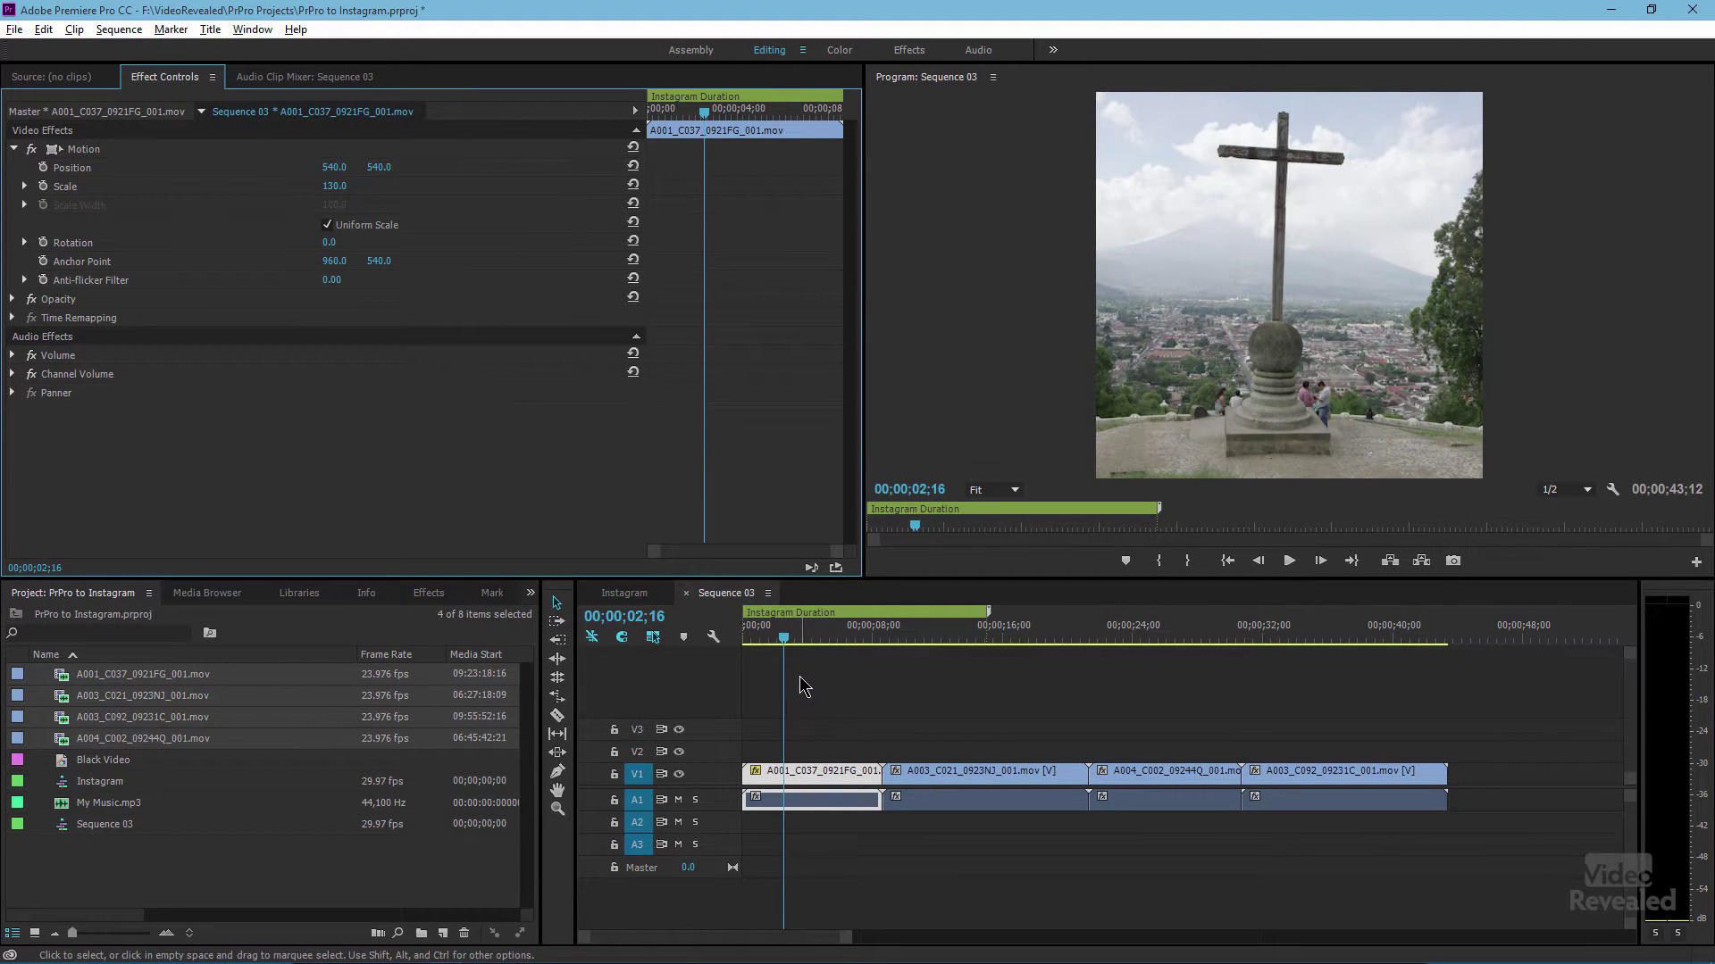
key("space")
left_click(785, 636)
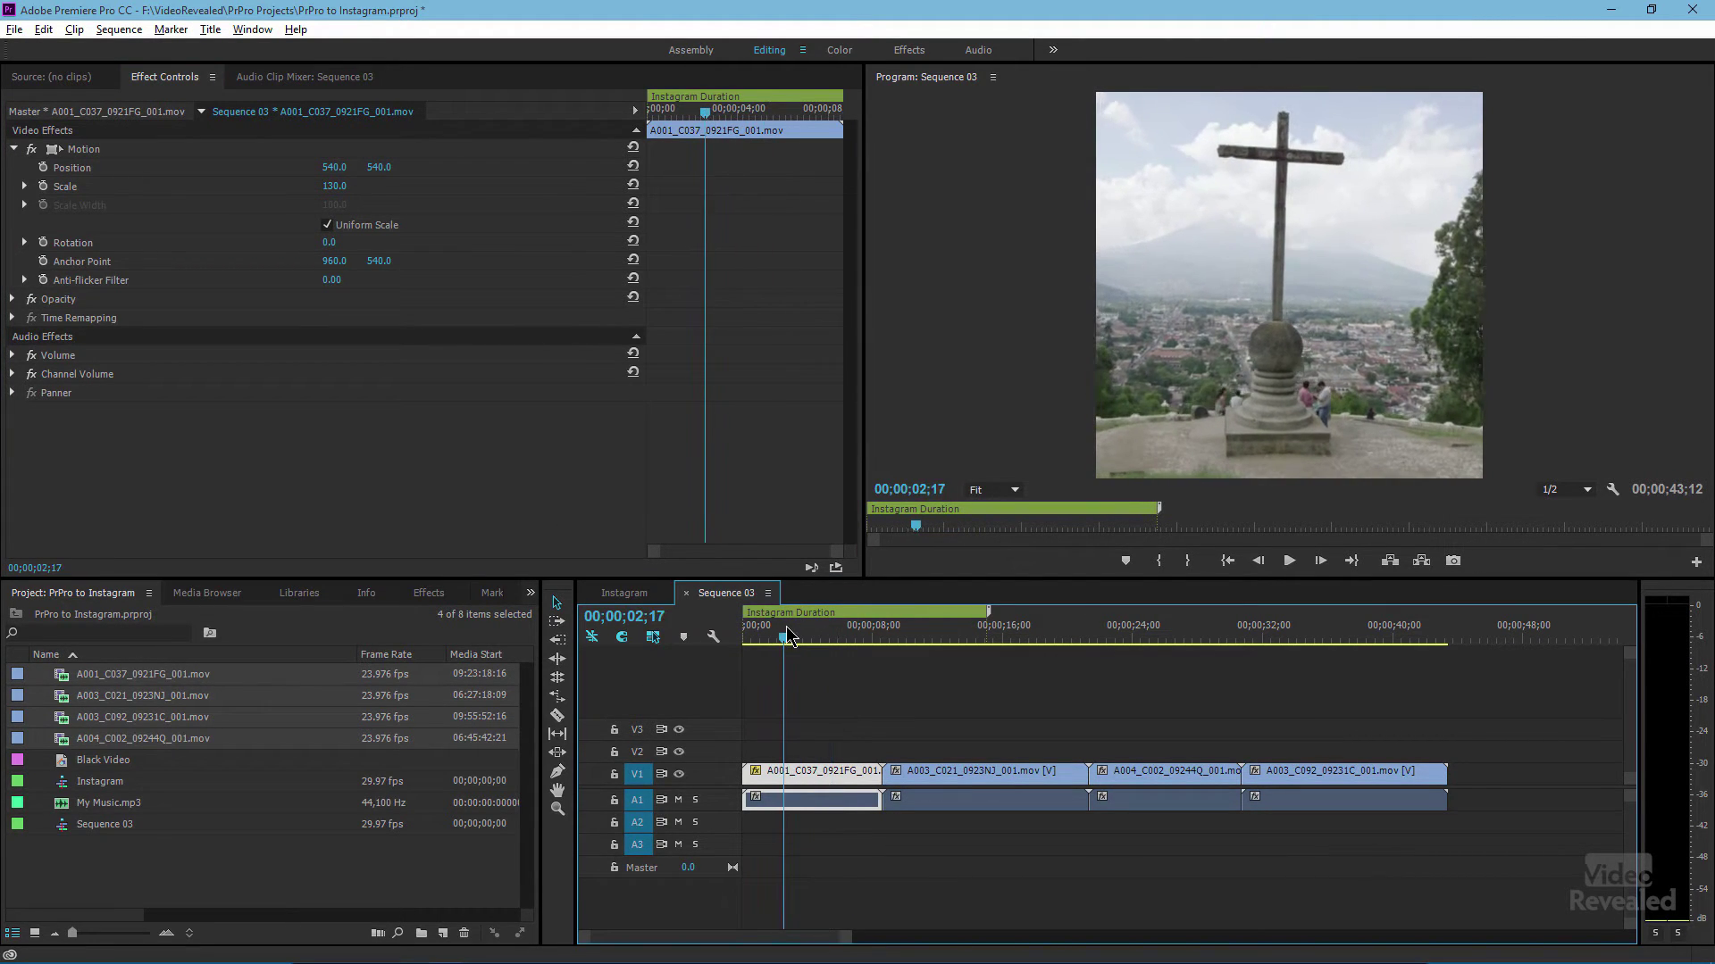
Ripple-trim the heads and tails of the first two clips at the playhead
left_click_drag(786, 636, 1001, 652)
key("q")
key("w")
key("q")
key("w")
Ripple-trim the A004 and last clips so the sequence ends at 15;00, then fit the timeline
key("q")
key("w")
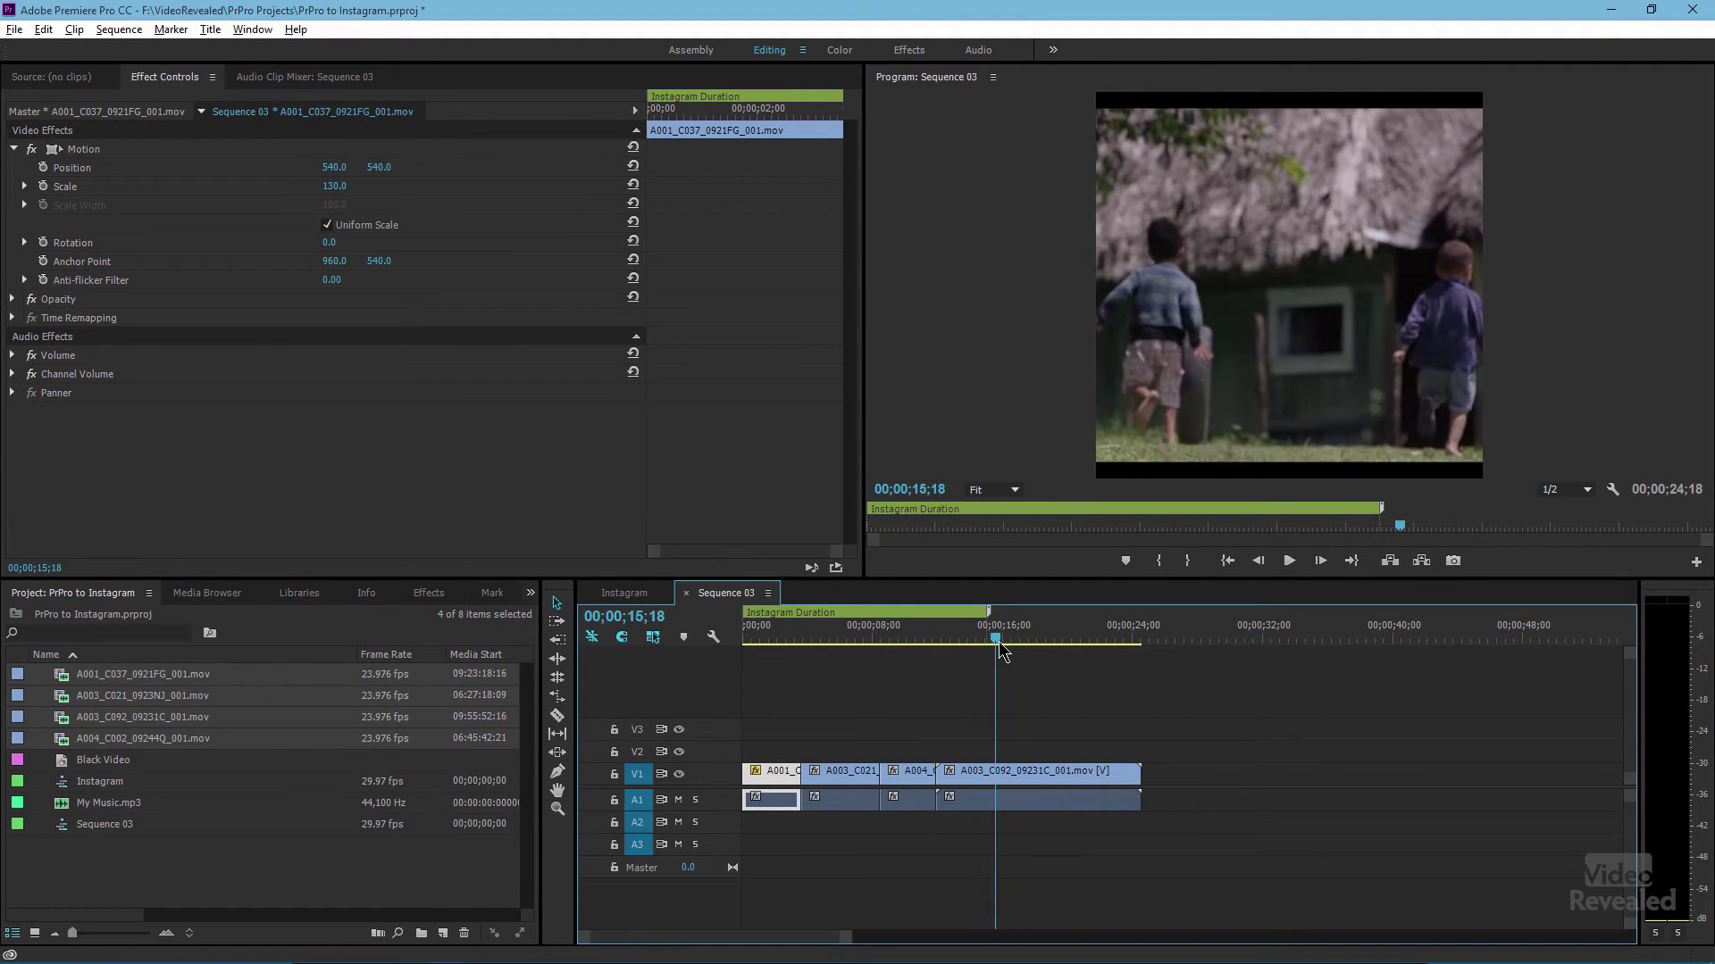
key("q")
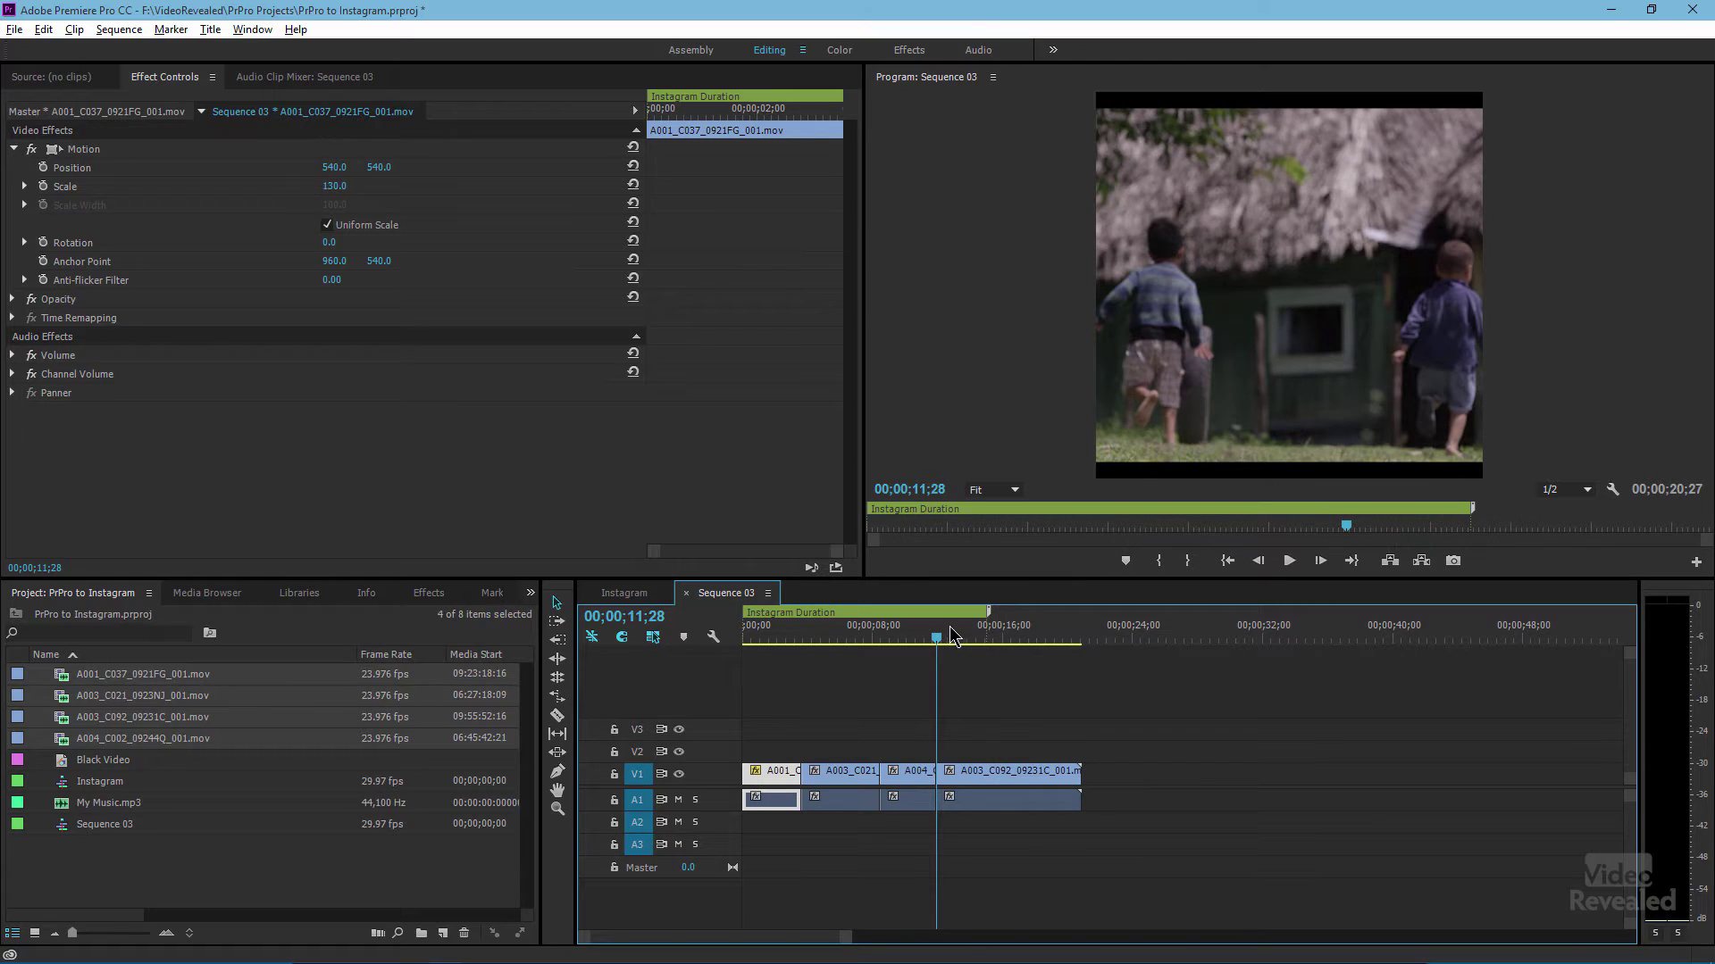
left_click_drag(942, 645, 988, 644)
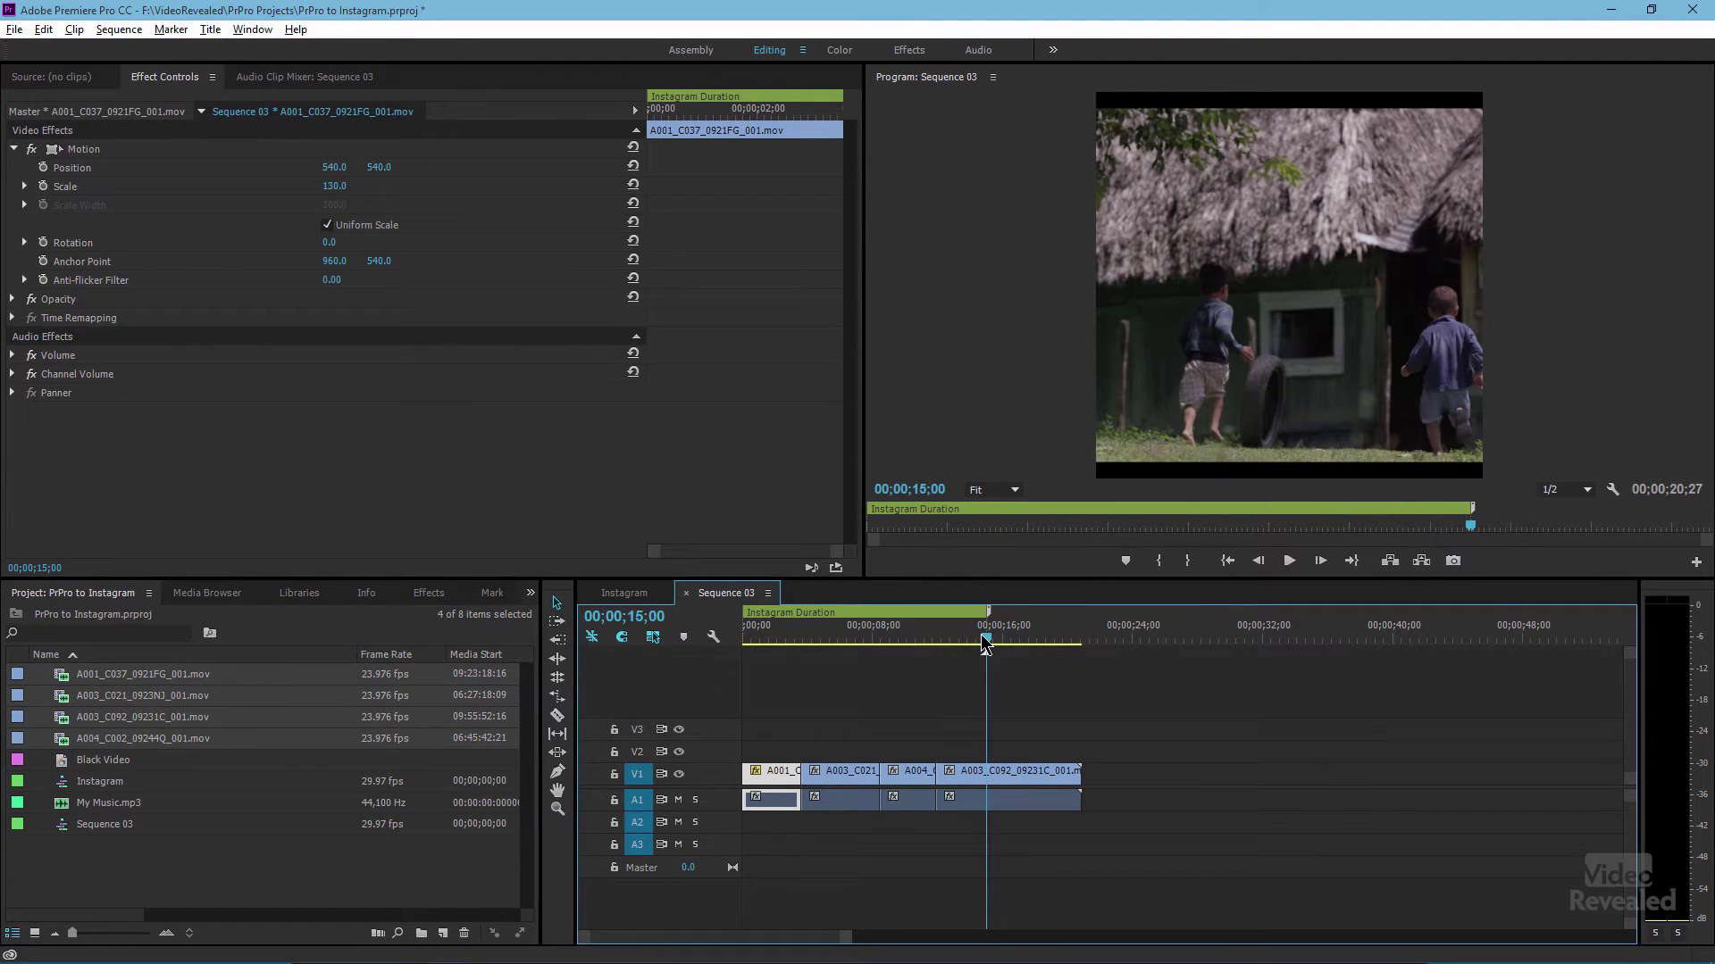
key("w")
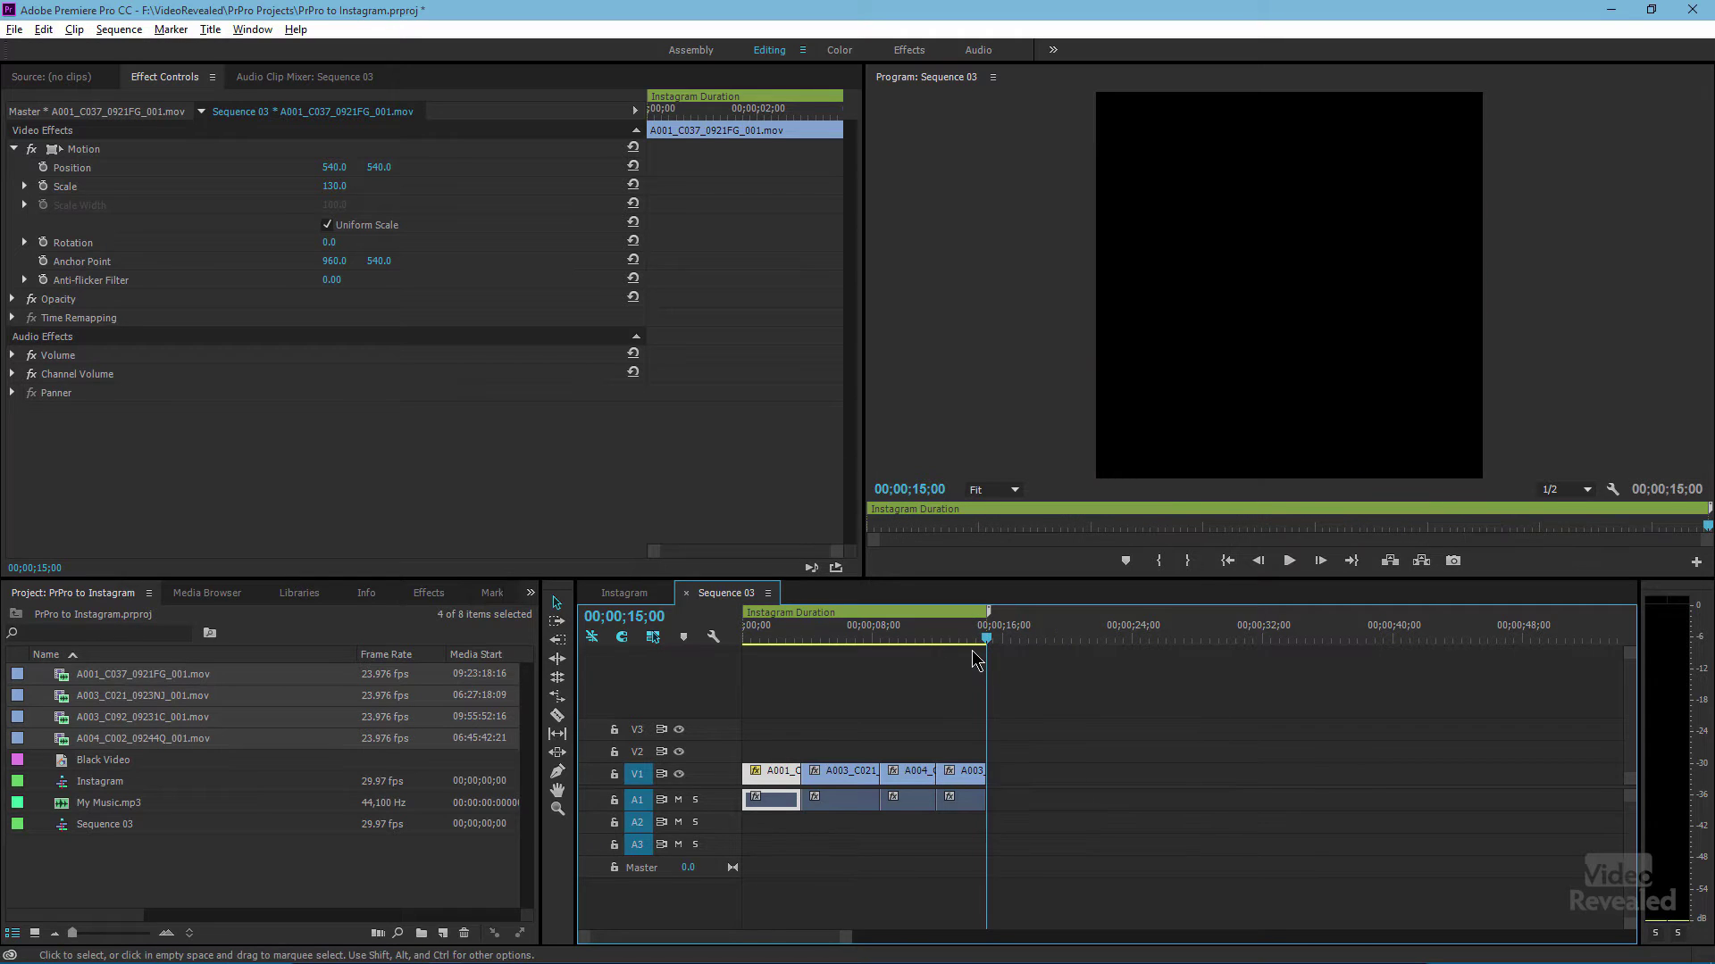
key("backslash")
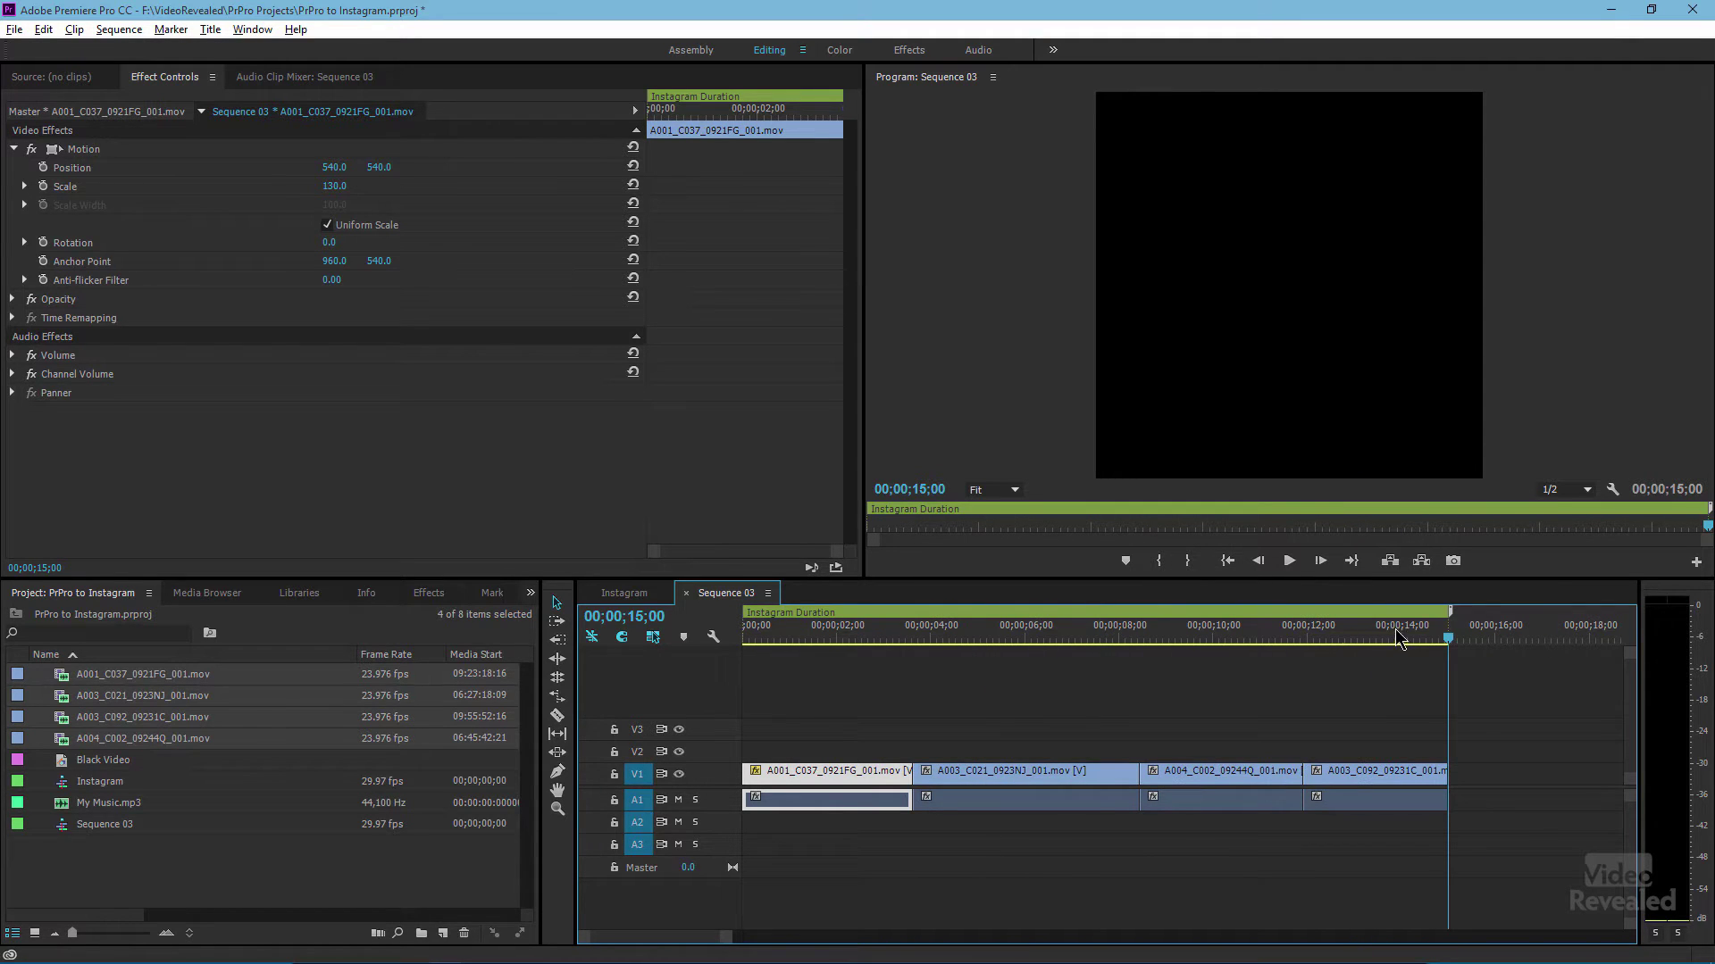
Scale the second clip, A003_C021, to 115% and the A004 clip to 117%
left_click_drag(1161, 639, 1025, 770)
left_click(1009, 782)
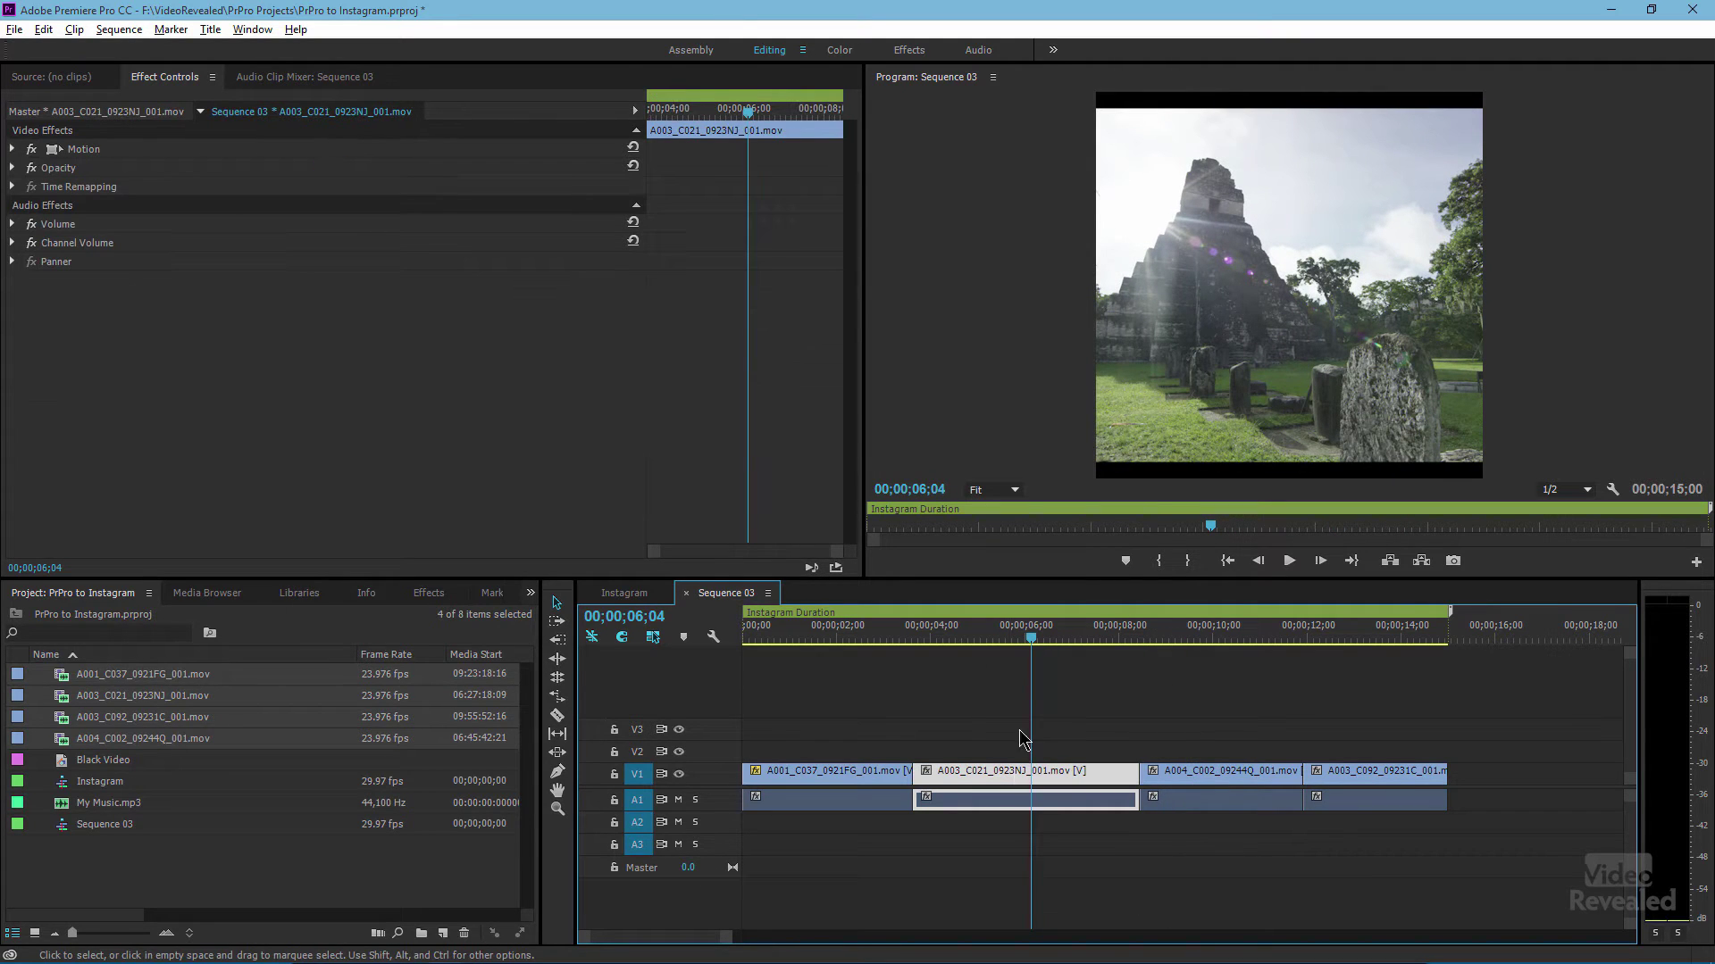
left_click(12, 150)
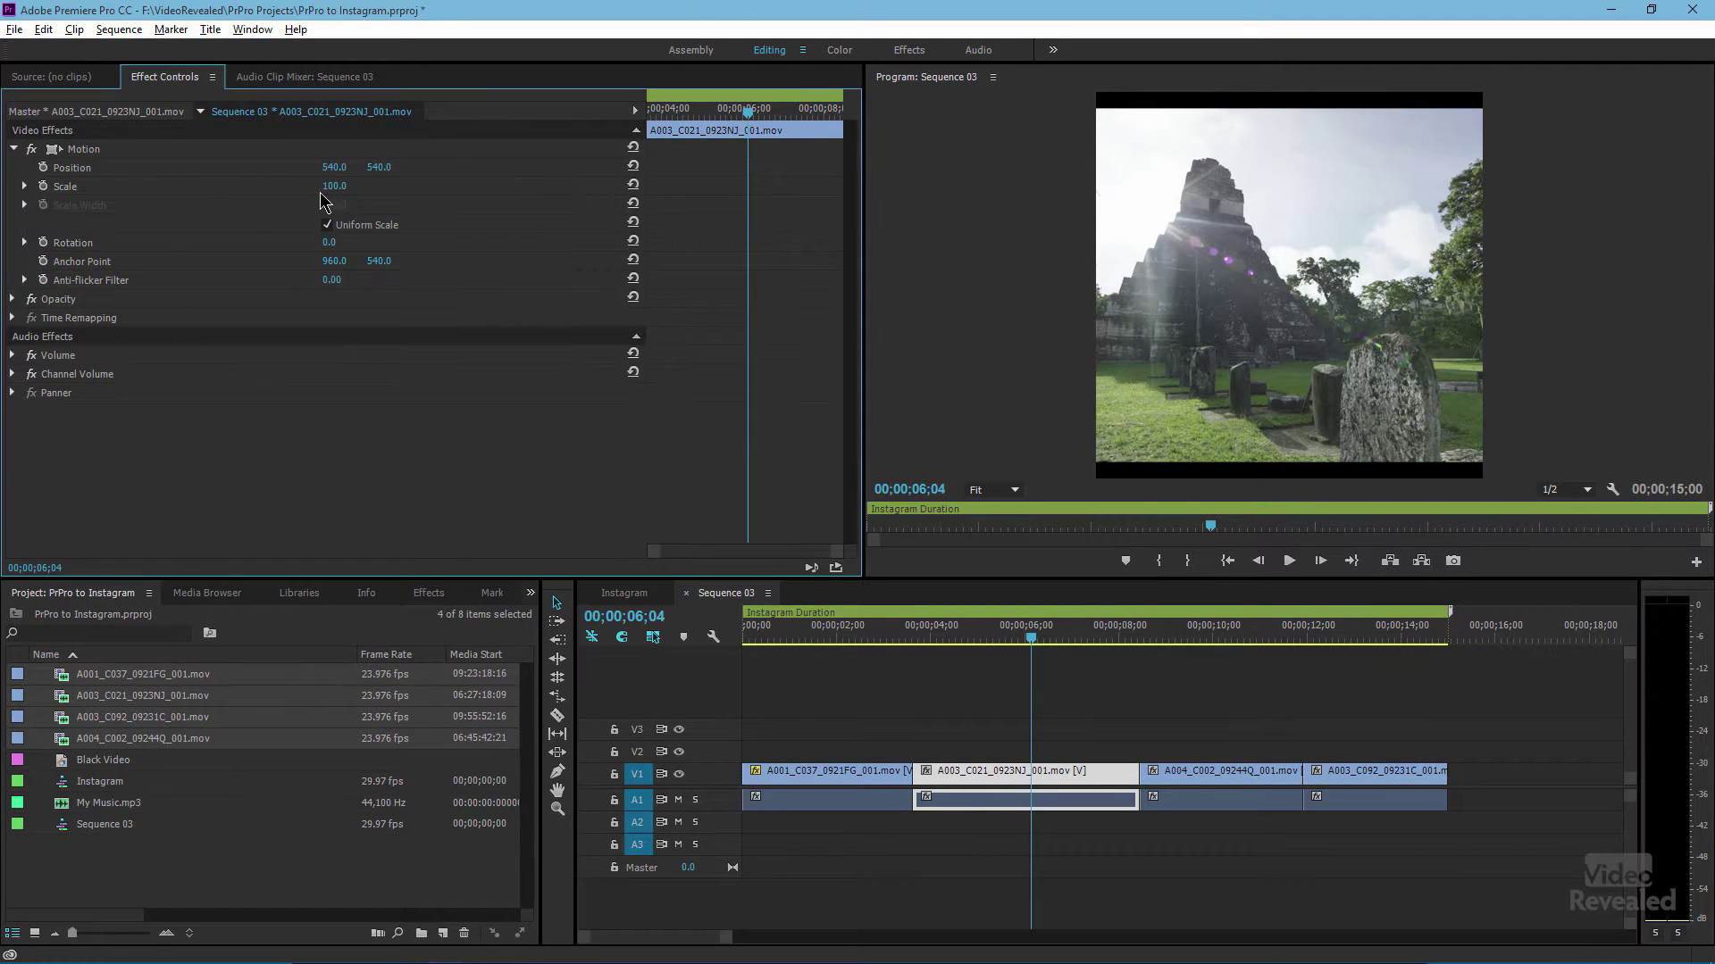
left_click_drag(333, 186, 345, 186)
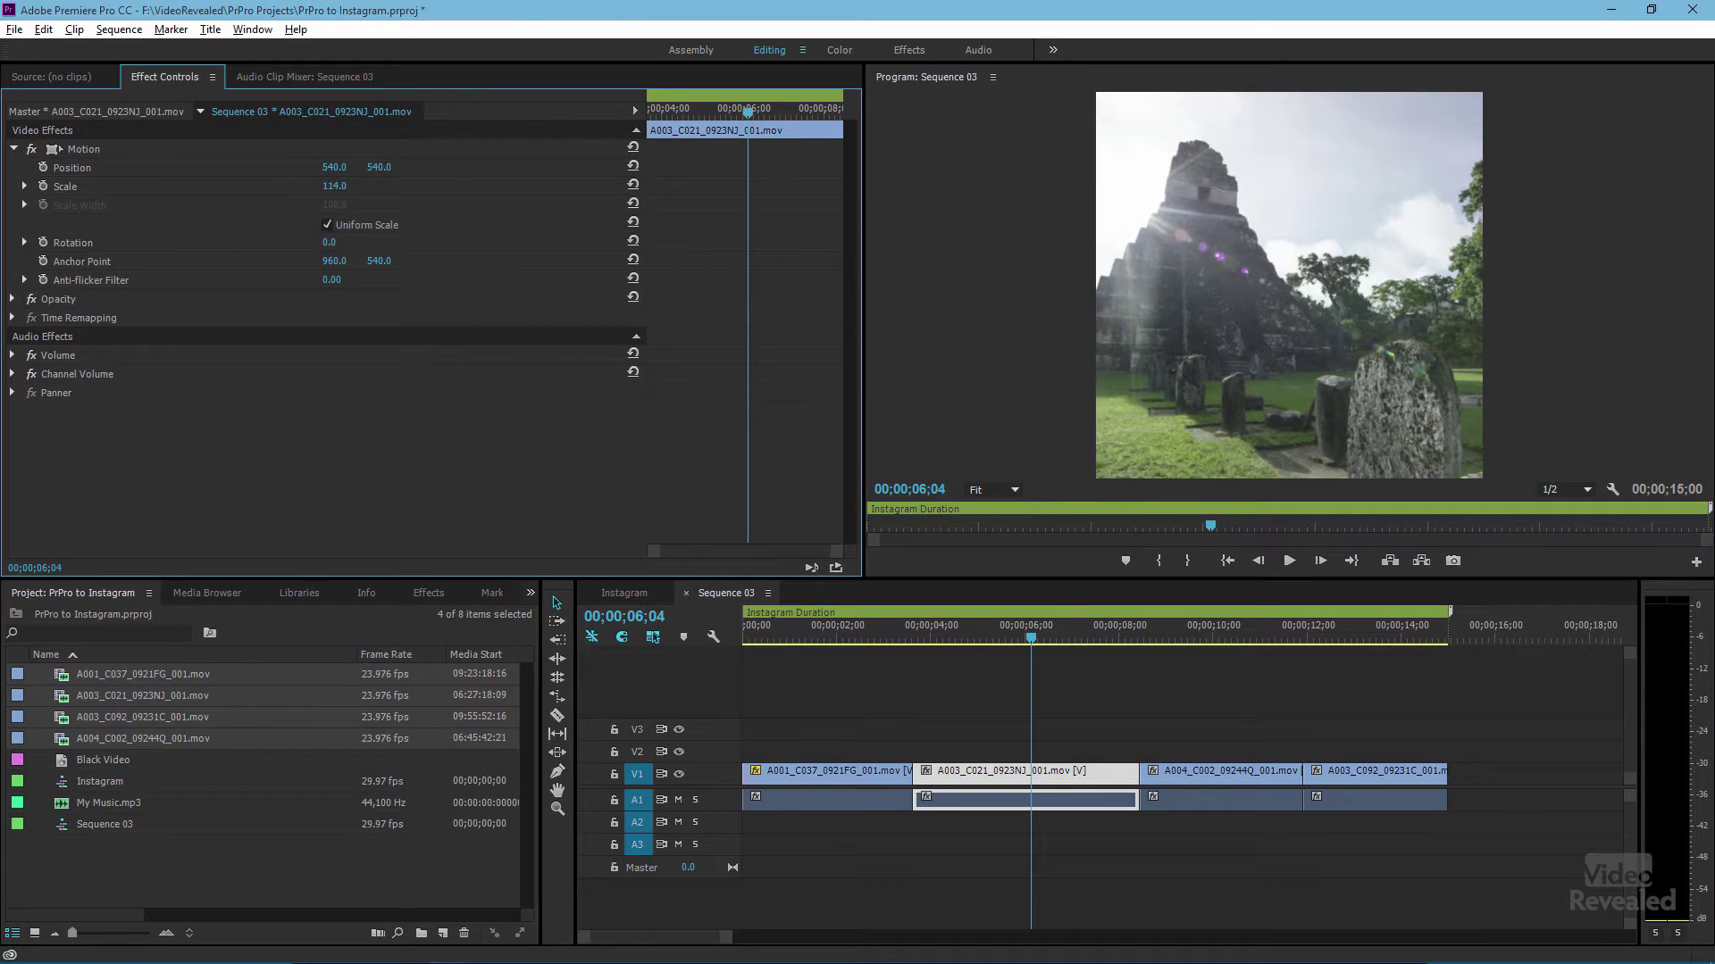
left_click(1198, 636)
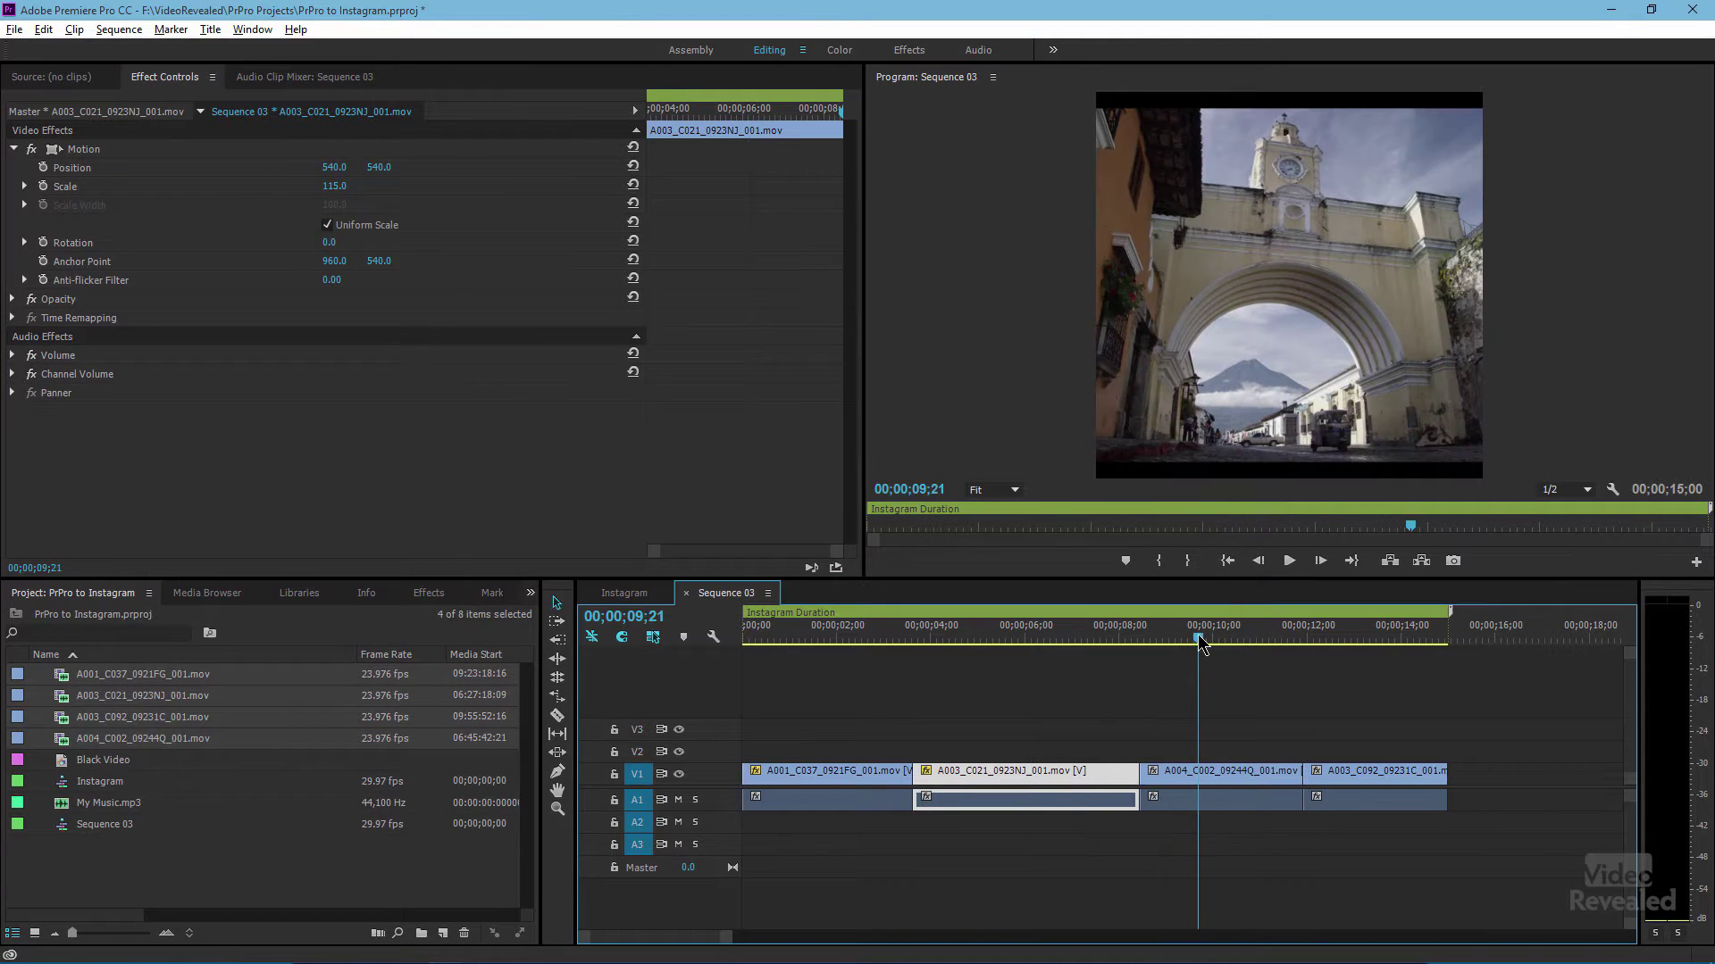
left_click(1223, 787)
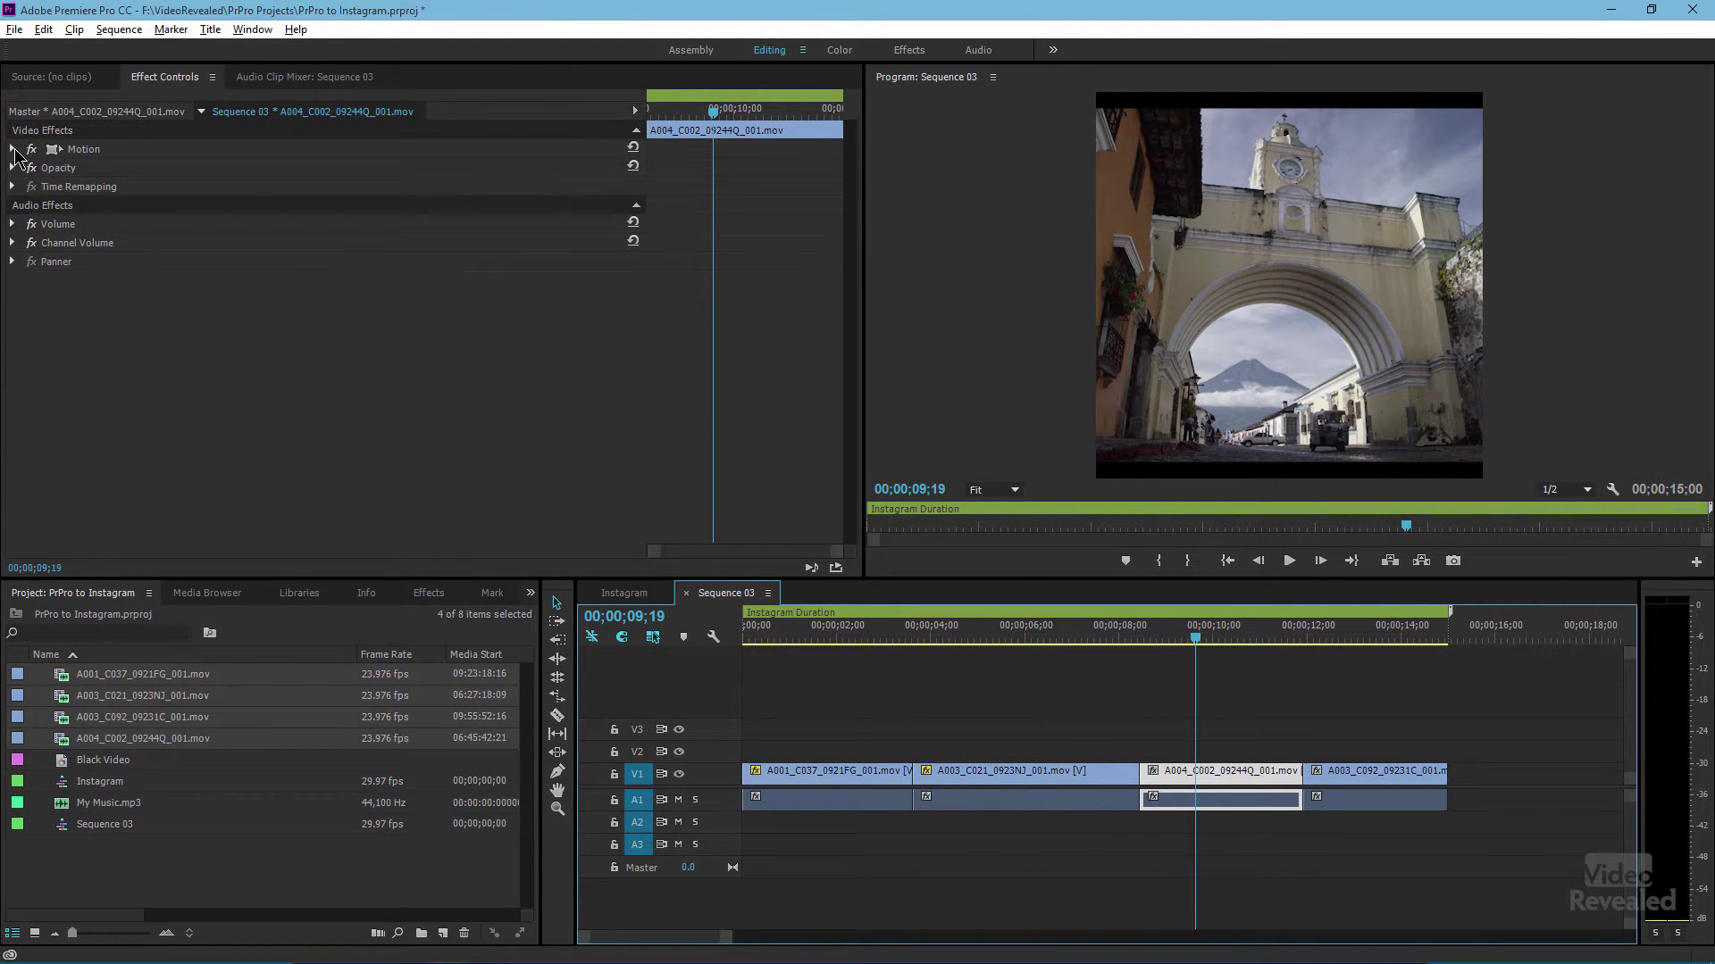
left_click(12, 149)
left_click_drag(334, 186, 350, 185)
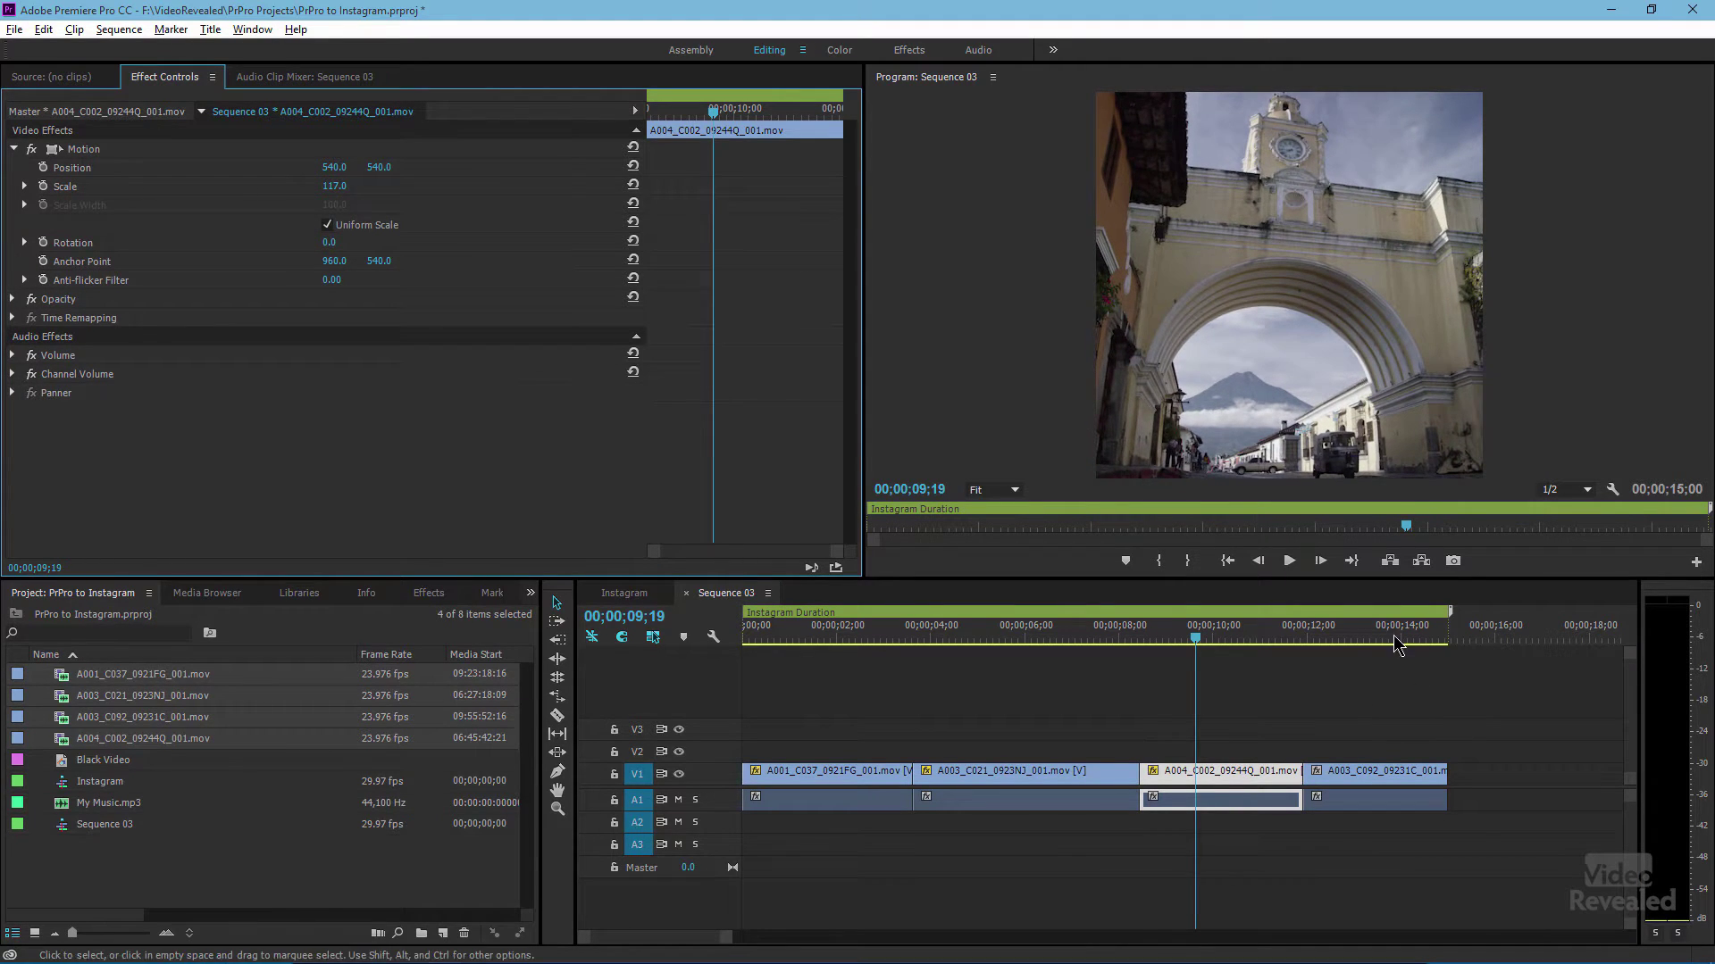
left_click(1357, 630)
Scale the last clip, A003_C092_09231C_001, to 117%
left_click(1400, 809)
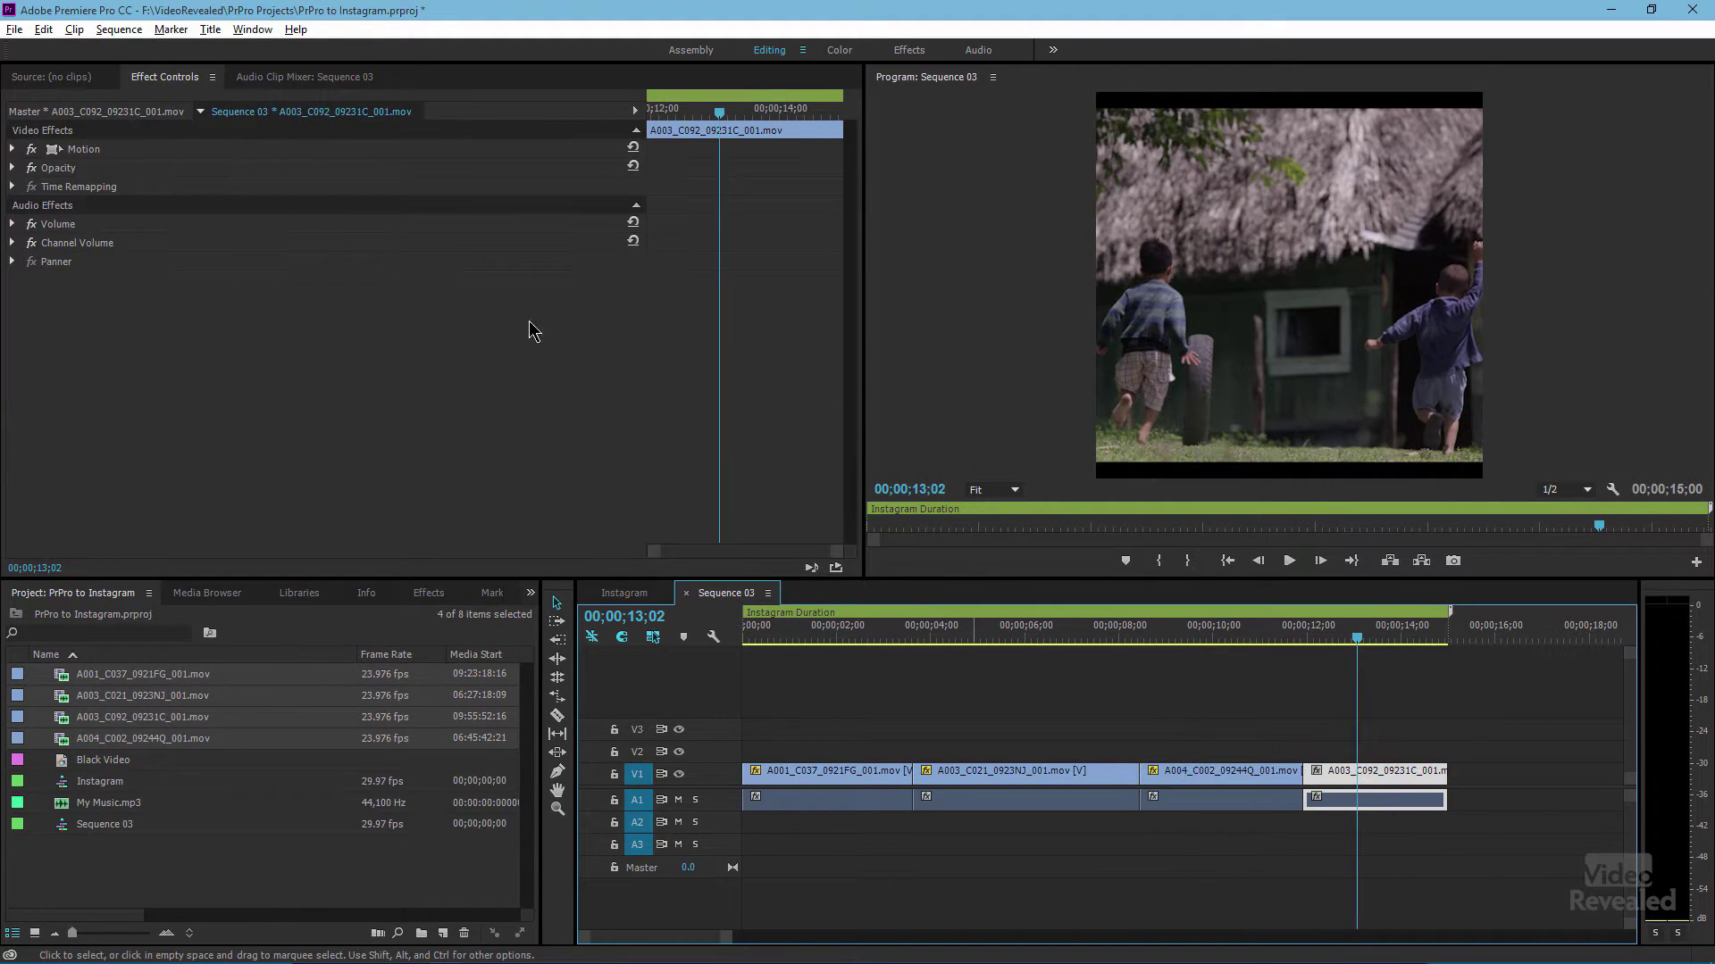
left_click(12, 149)
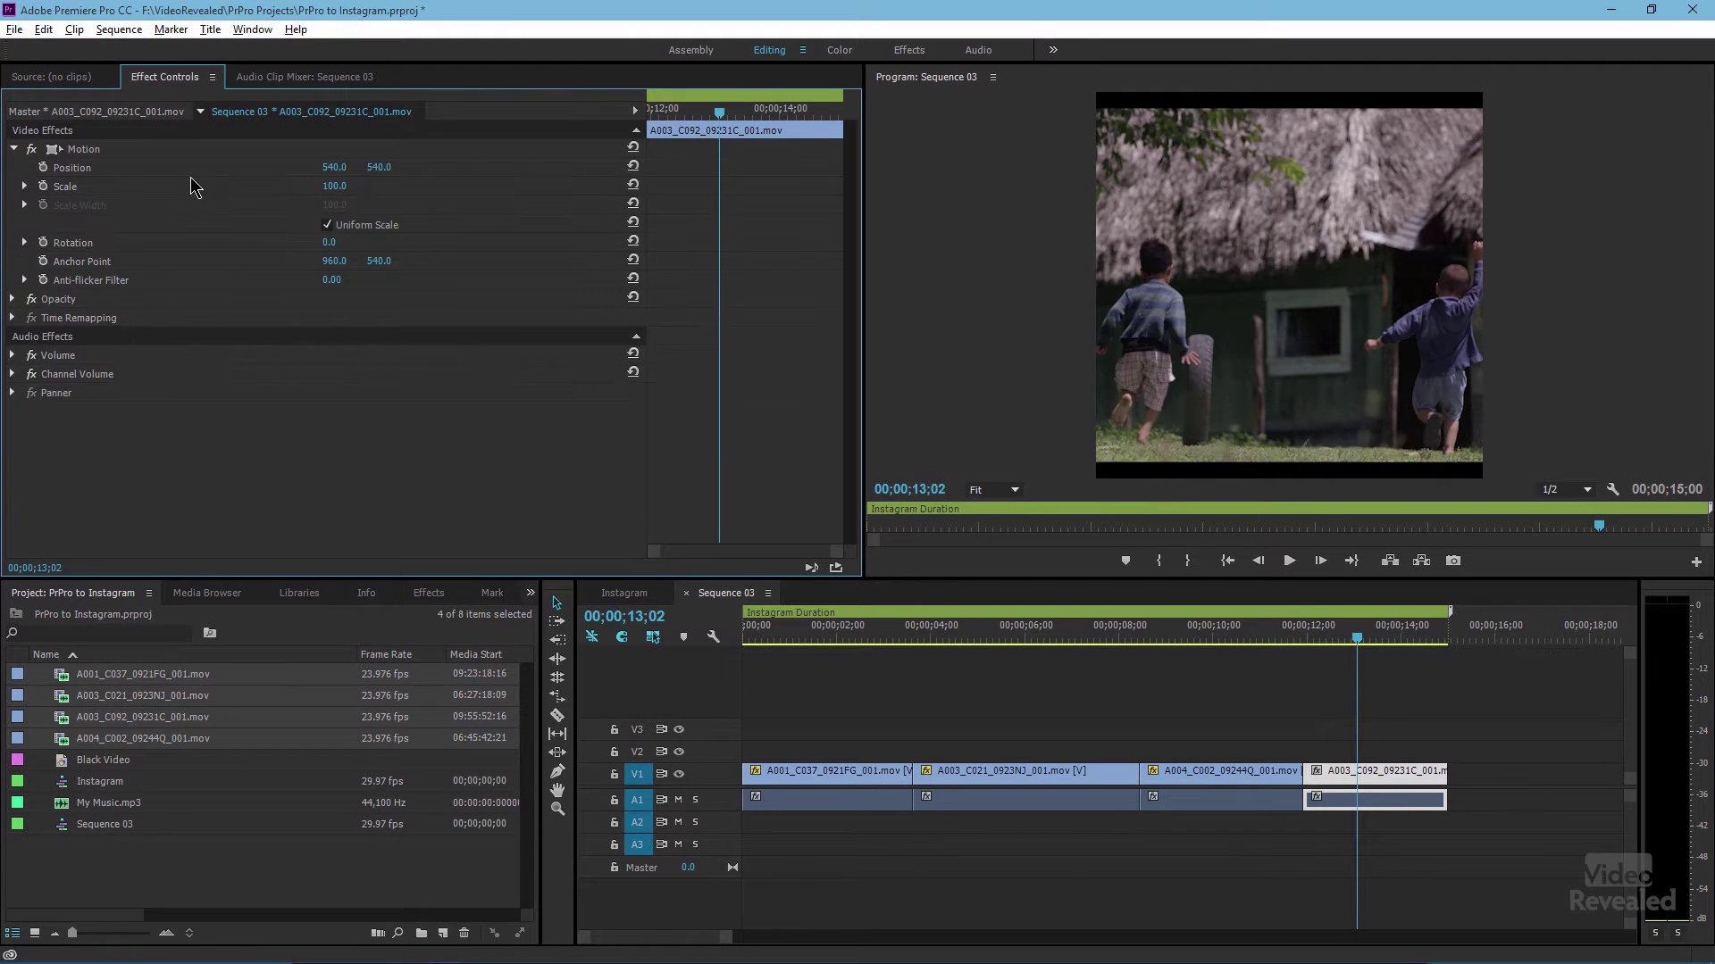
left_click_drag(334, 186, 349, 186)
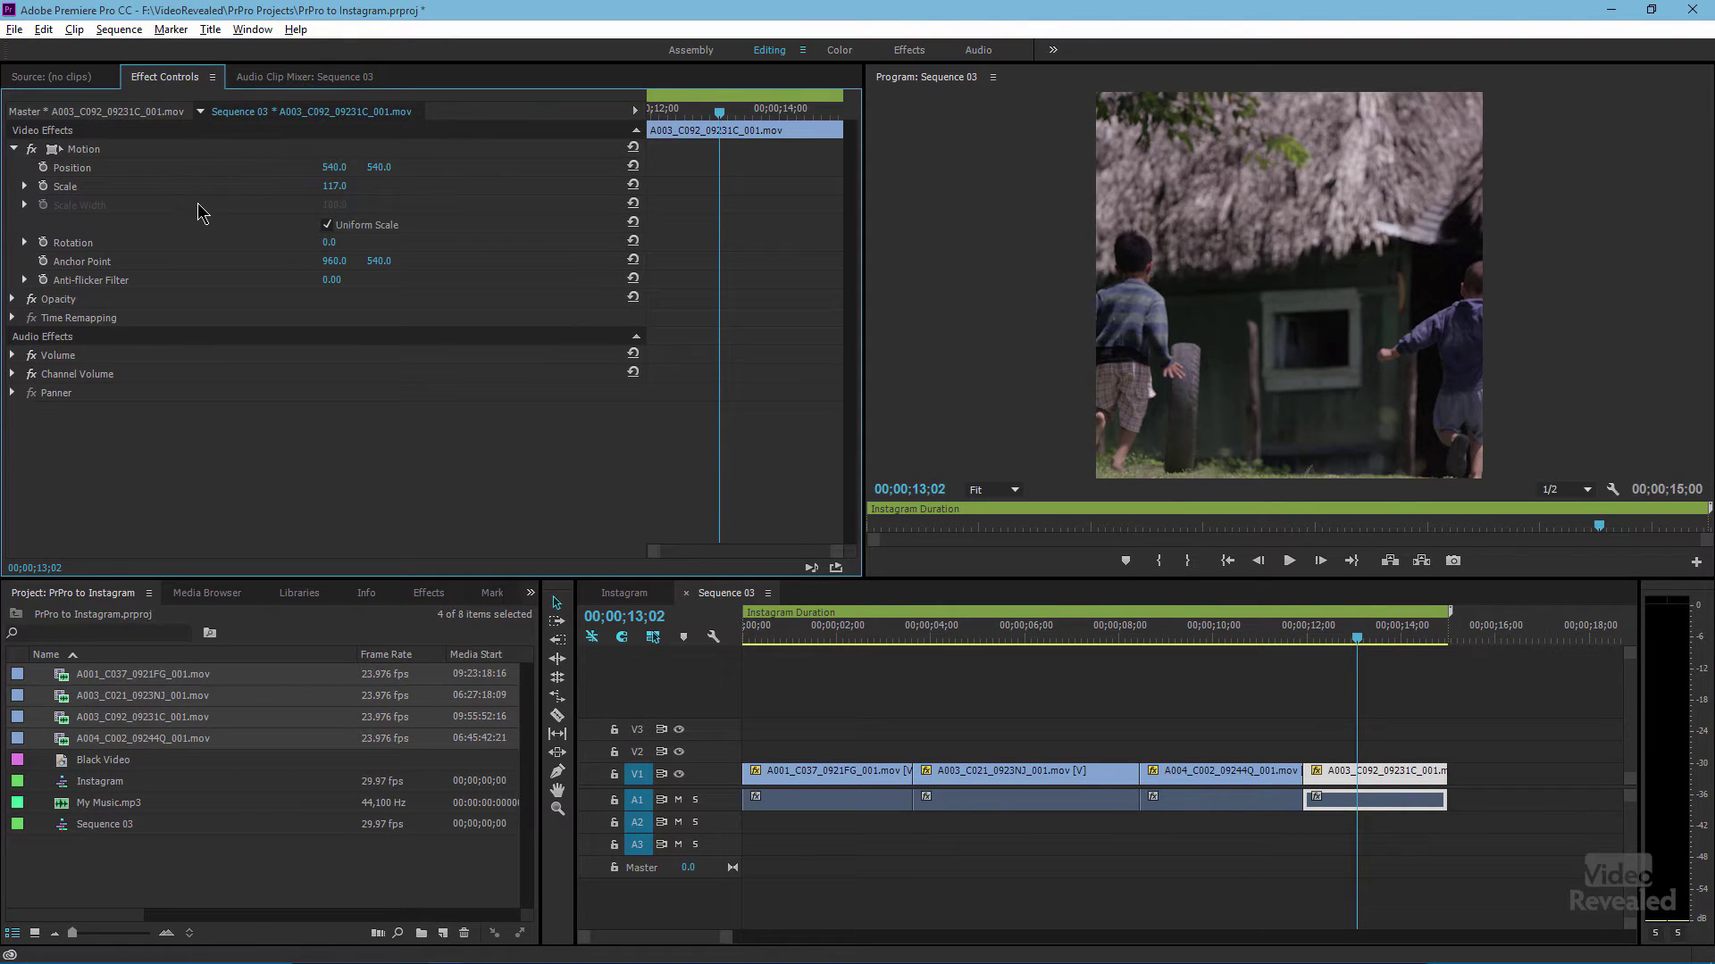
left_click(1015, 493)
At 25% monitor zoom, drag the last clip to Position 680, 536
left_click(1026, 561)
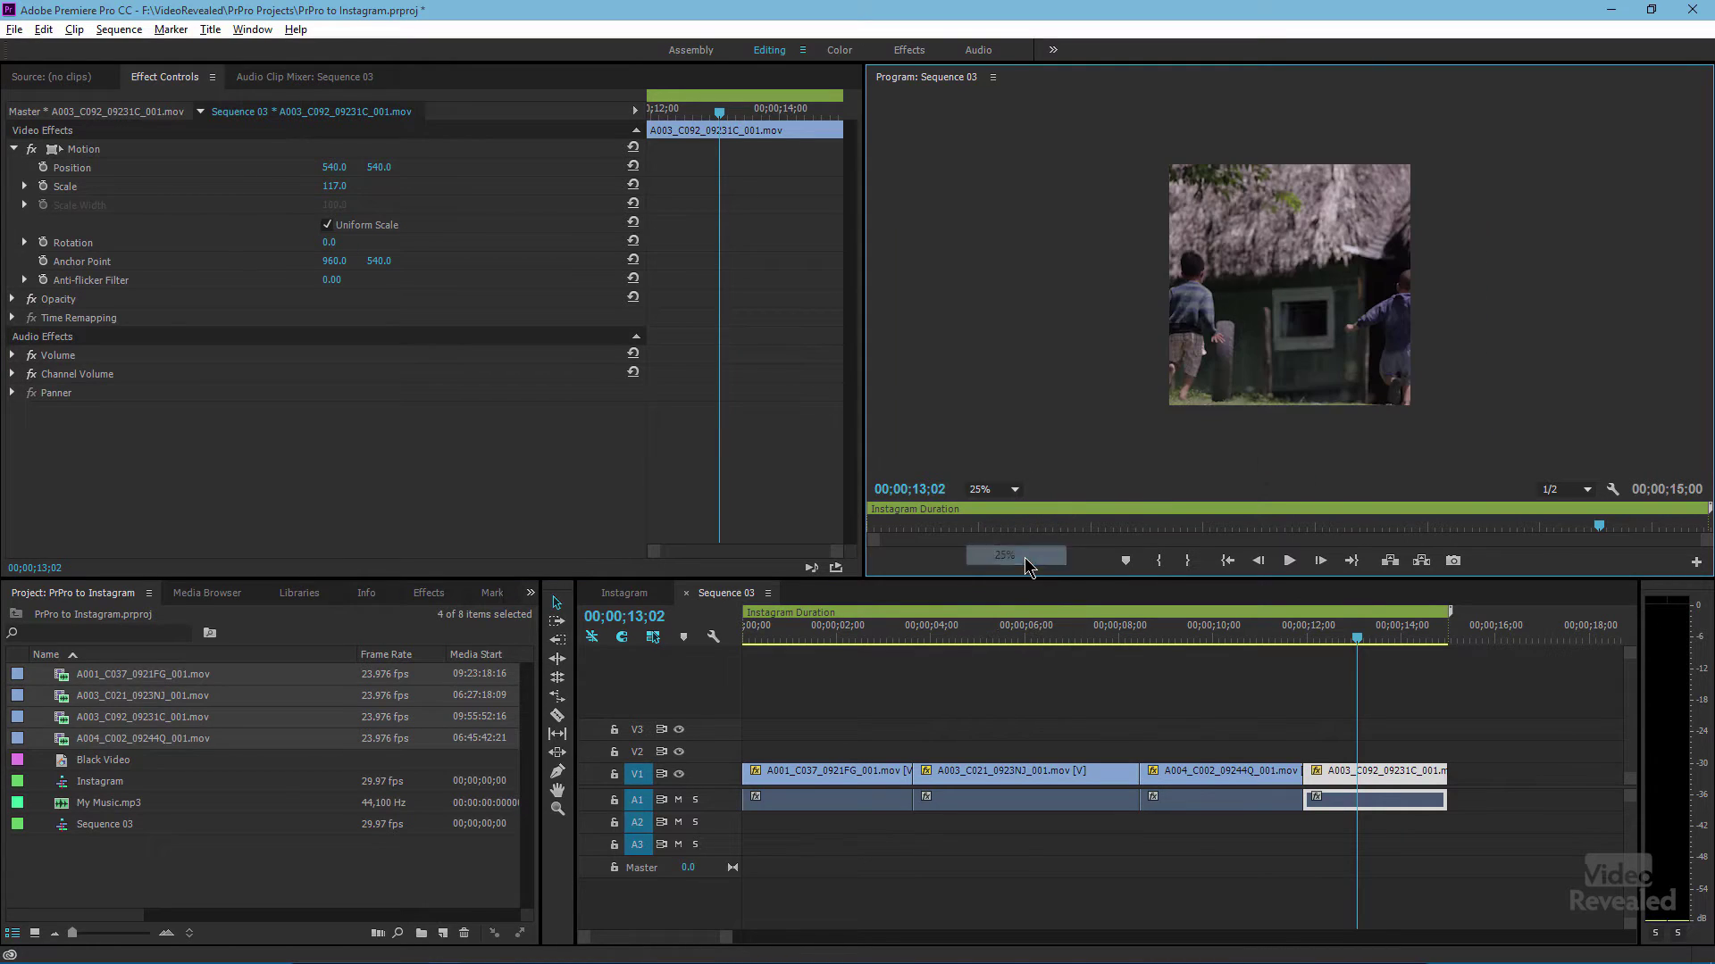
left_click(53, 148)
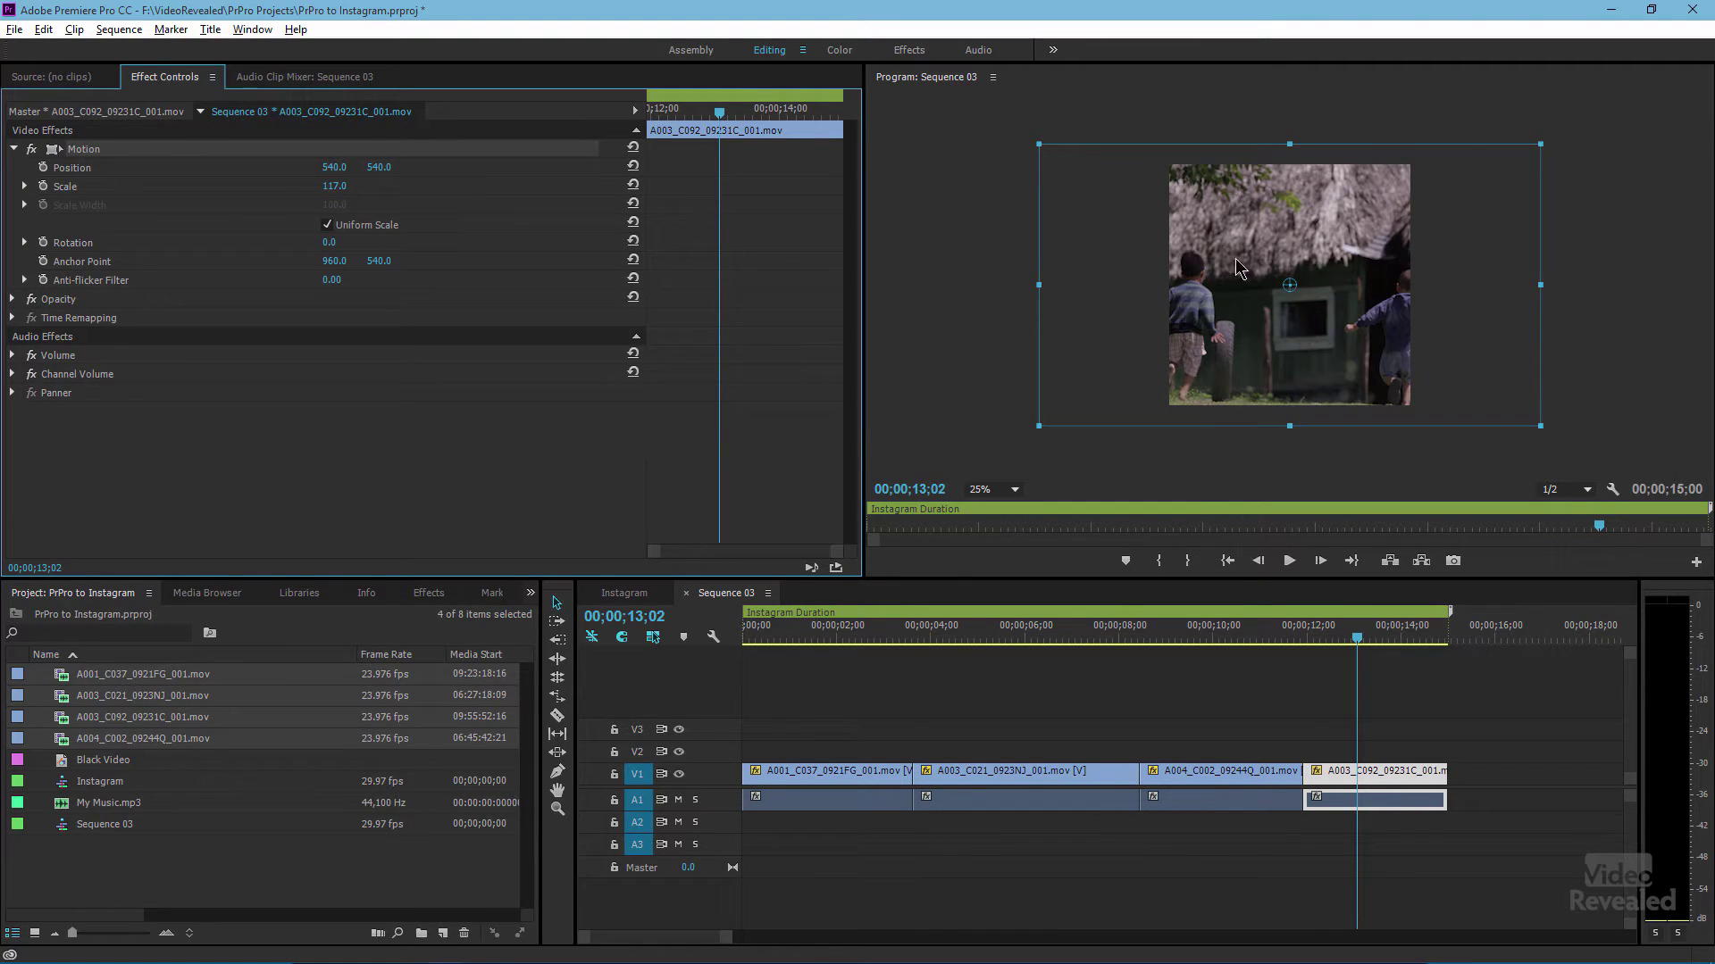
mouse_move(1128, 391)
left_mouse_down()
mouse_move(1276, 393)
mouse_move(1026, 383)
mouse_move(1177, 366)
mouse_move(1083, 383)
mouse_move(1148, 382)
left_mouse_up()
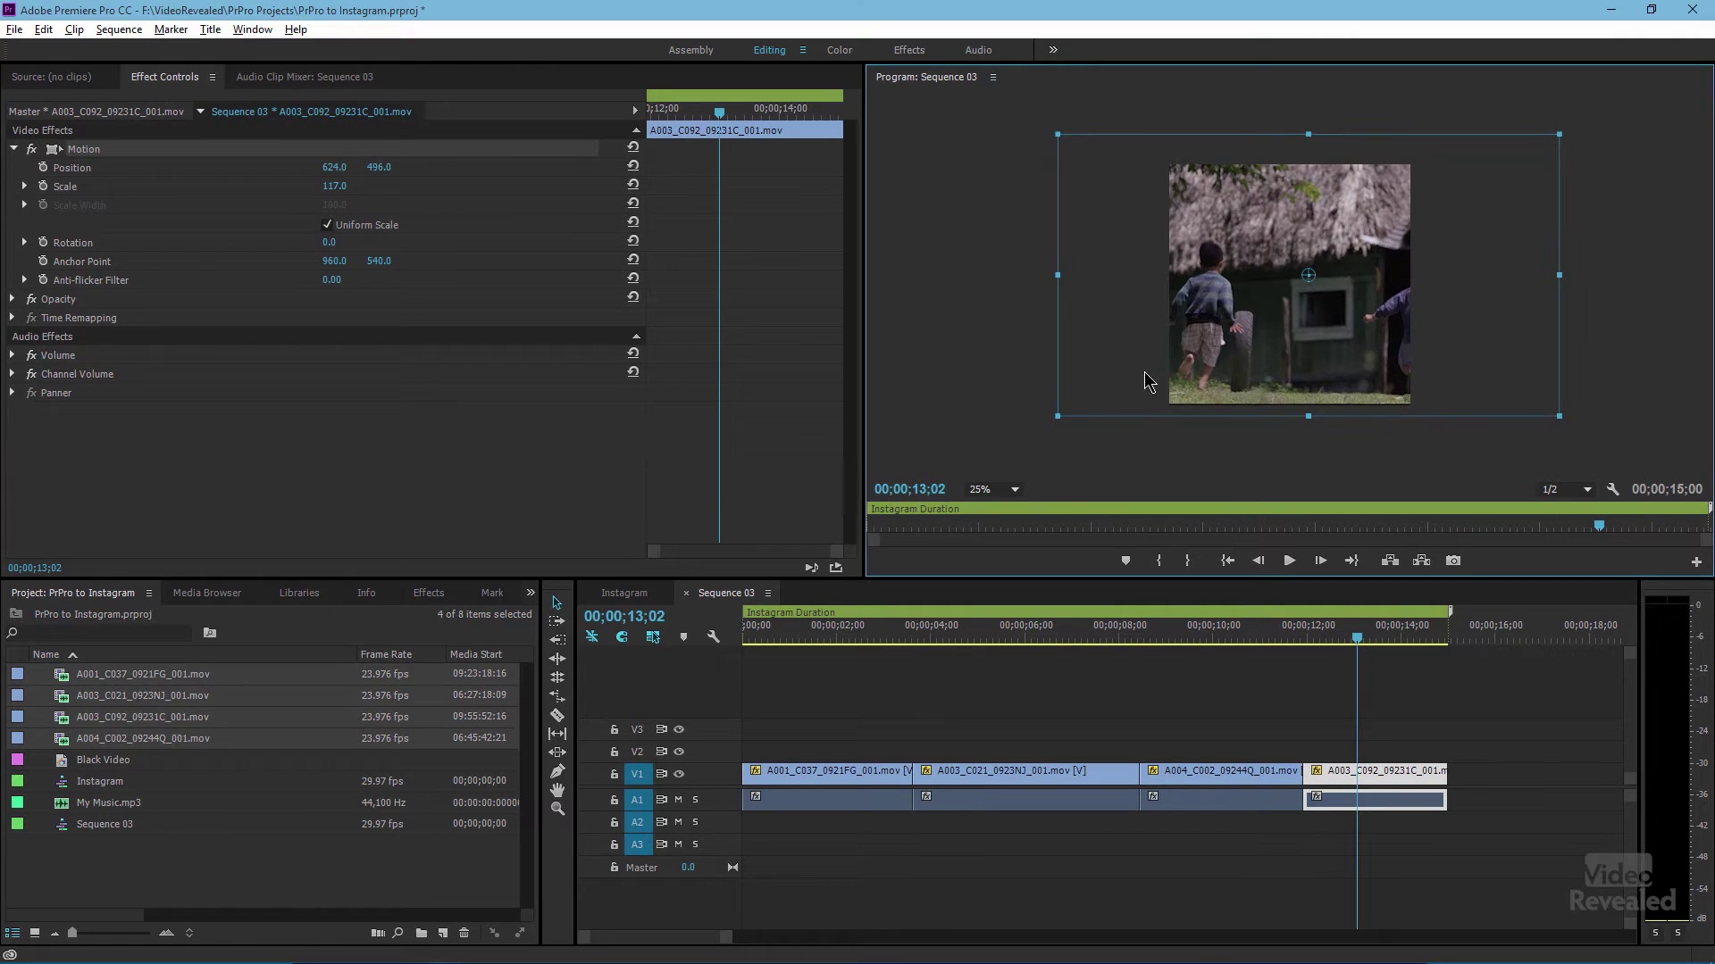
left_click_drag(1355, 636, 1303, 636)
mouse_move(1158, 390)
left_mouse_down()
mouse_move(1171, 382)
mouse_move(1159, 389)
left_mouse_up()
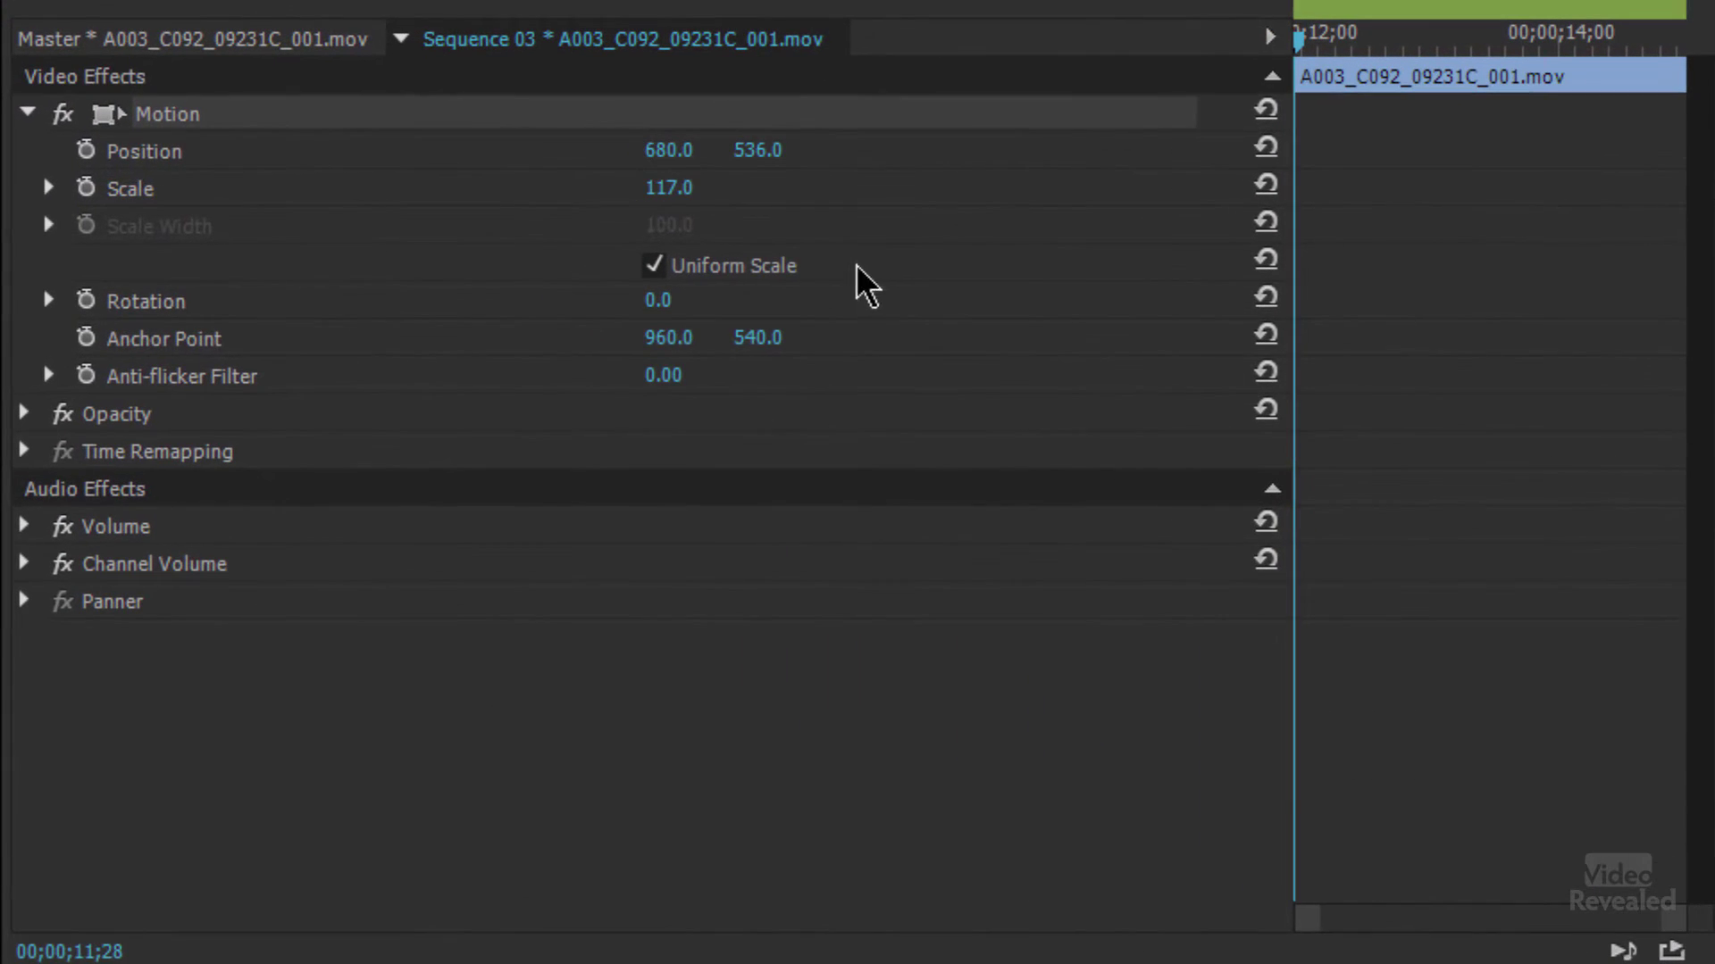
Keyframe the last clip's Position at 11;28, then move it to 424, 544 on its final frame
left_click(90, 157)
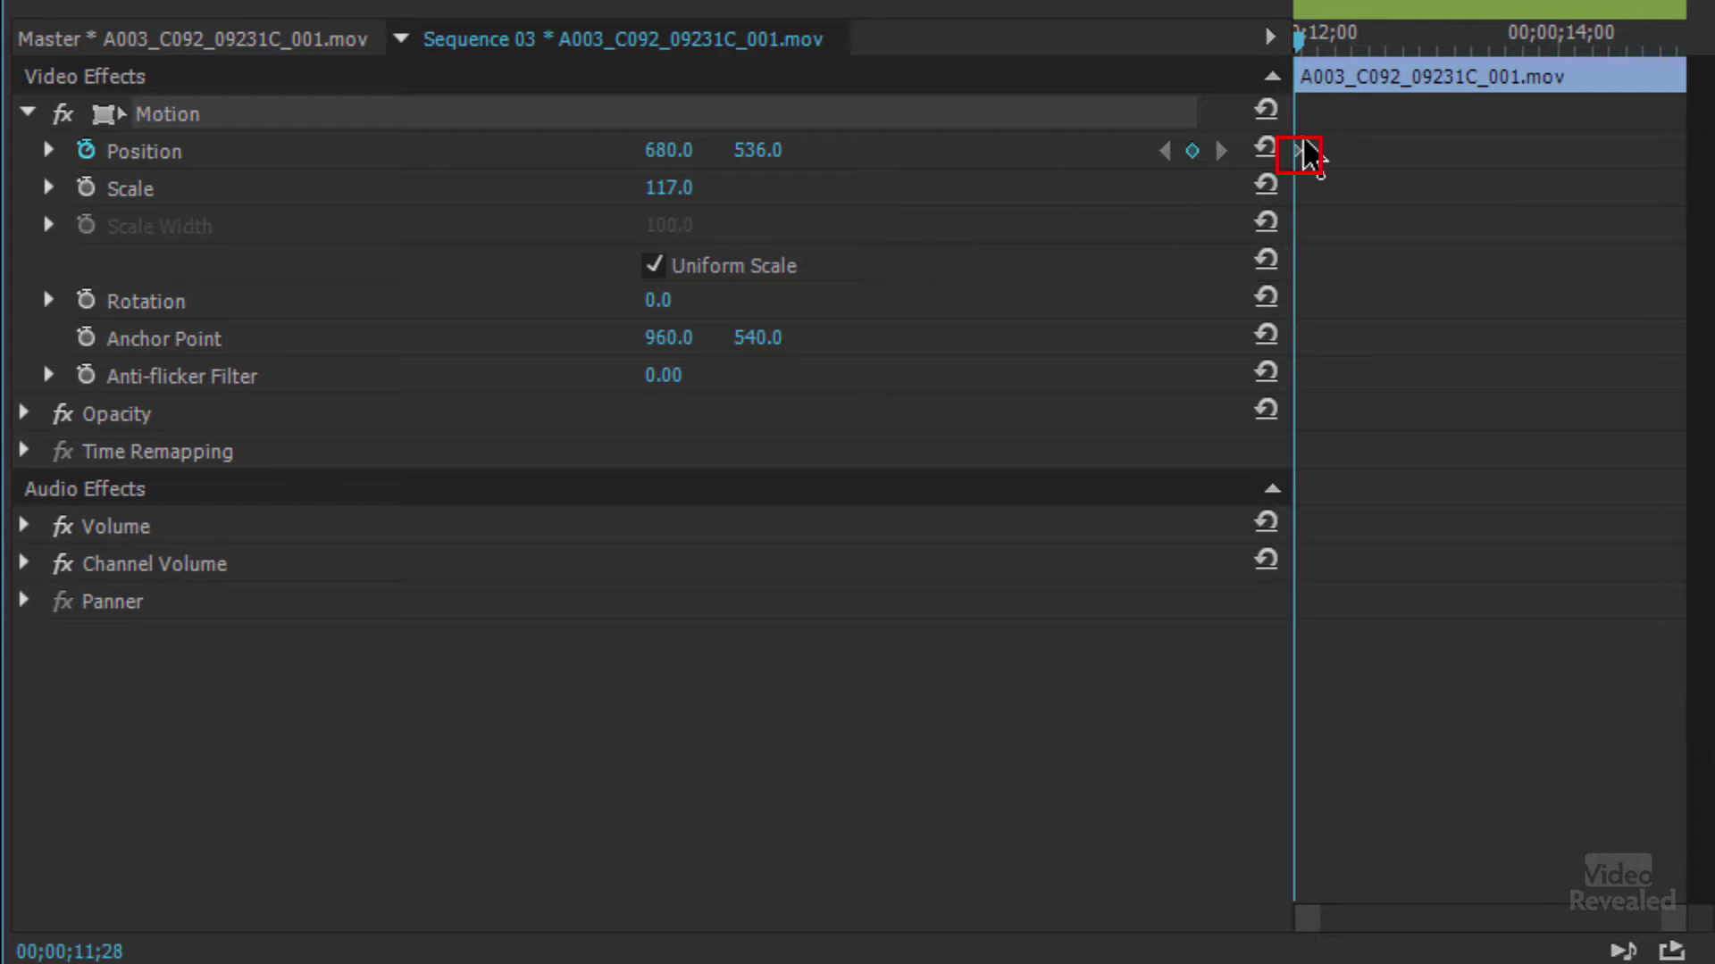
mouse_move(1351, 33)
left_mouse_down()
mouse_move(1396, 77)
mouse_move(1682, 116)
left_mouse_up()
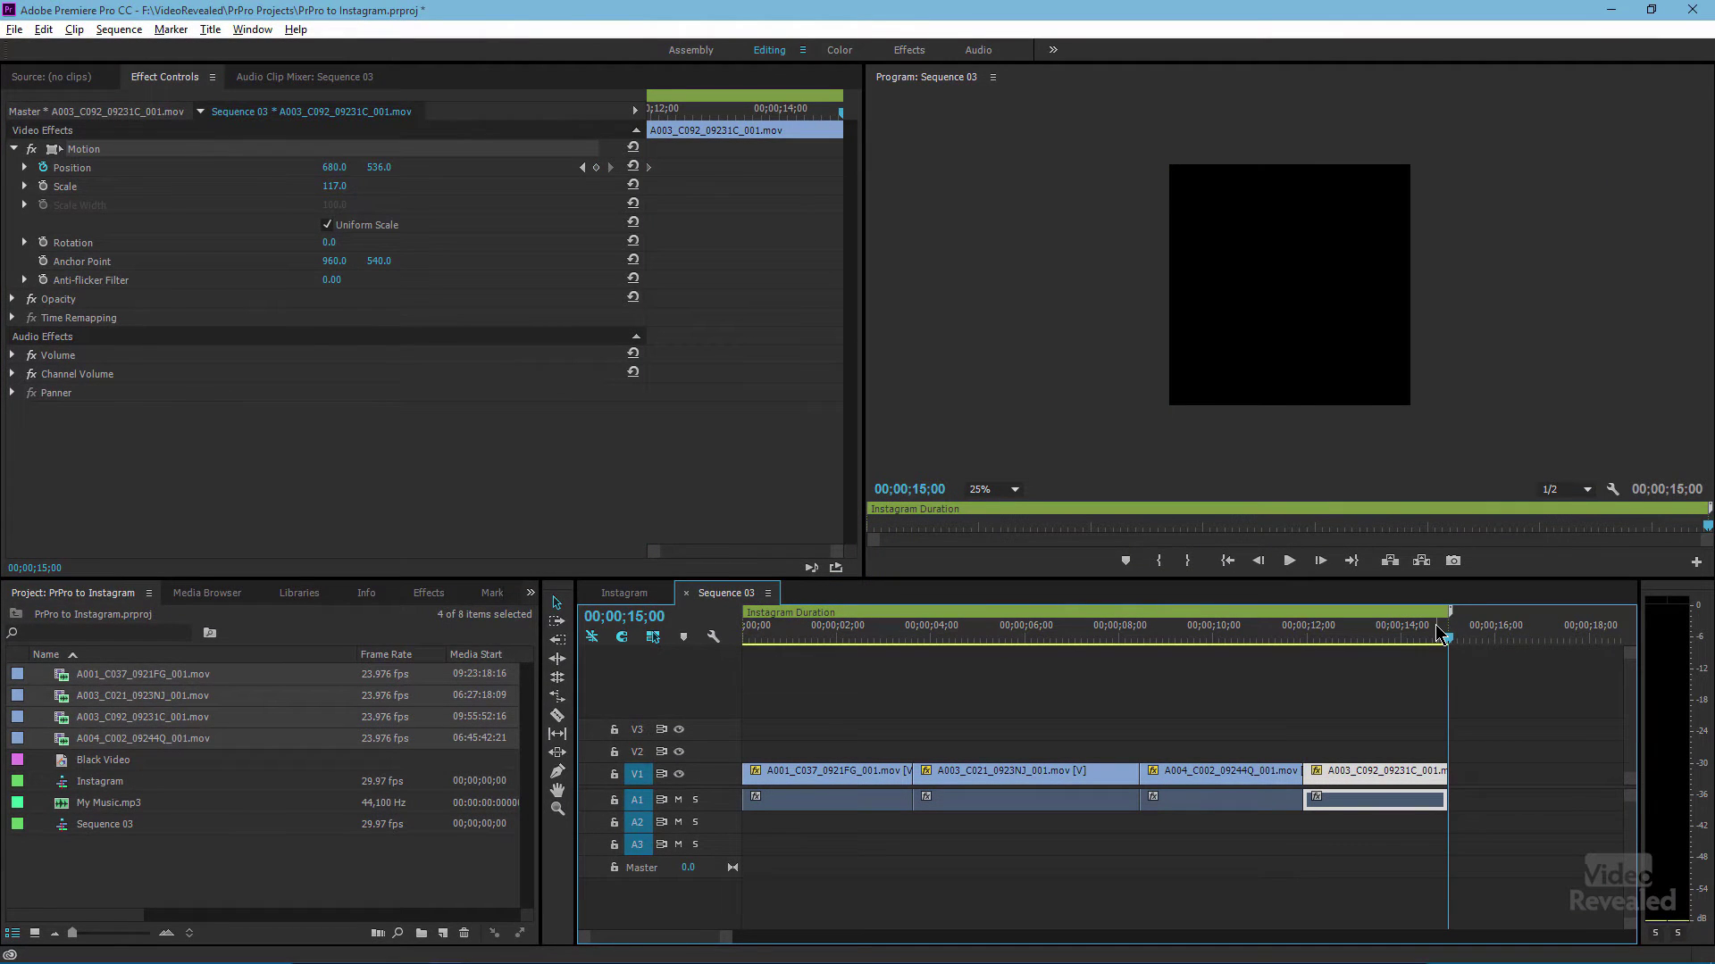
key("Left")
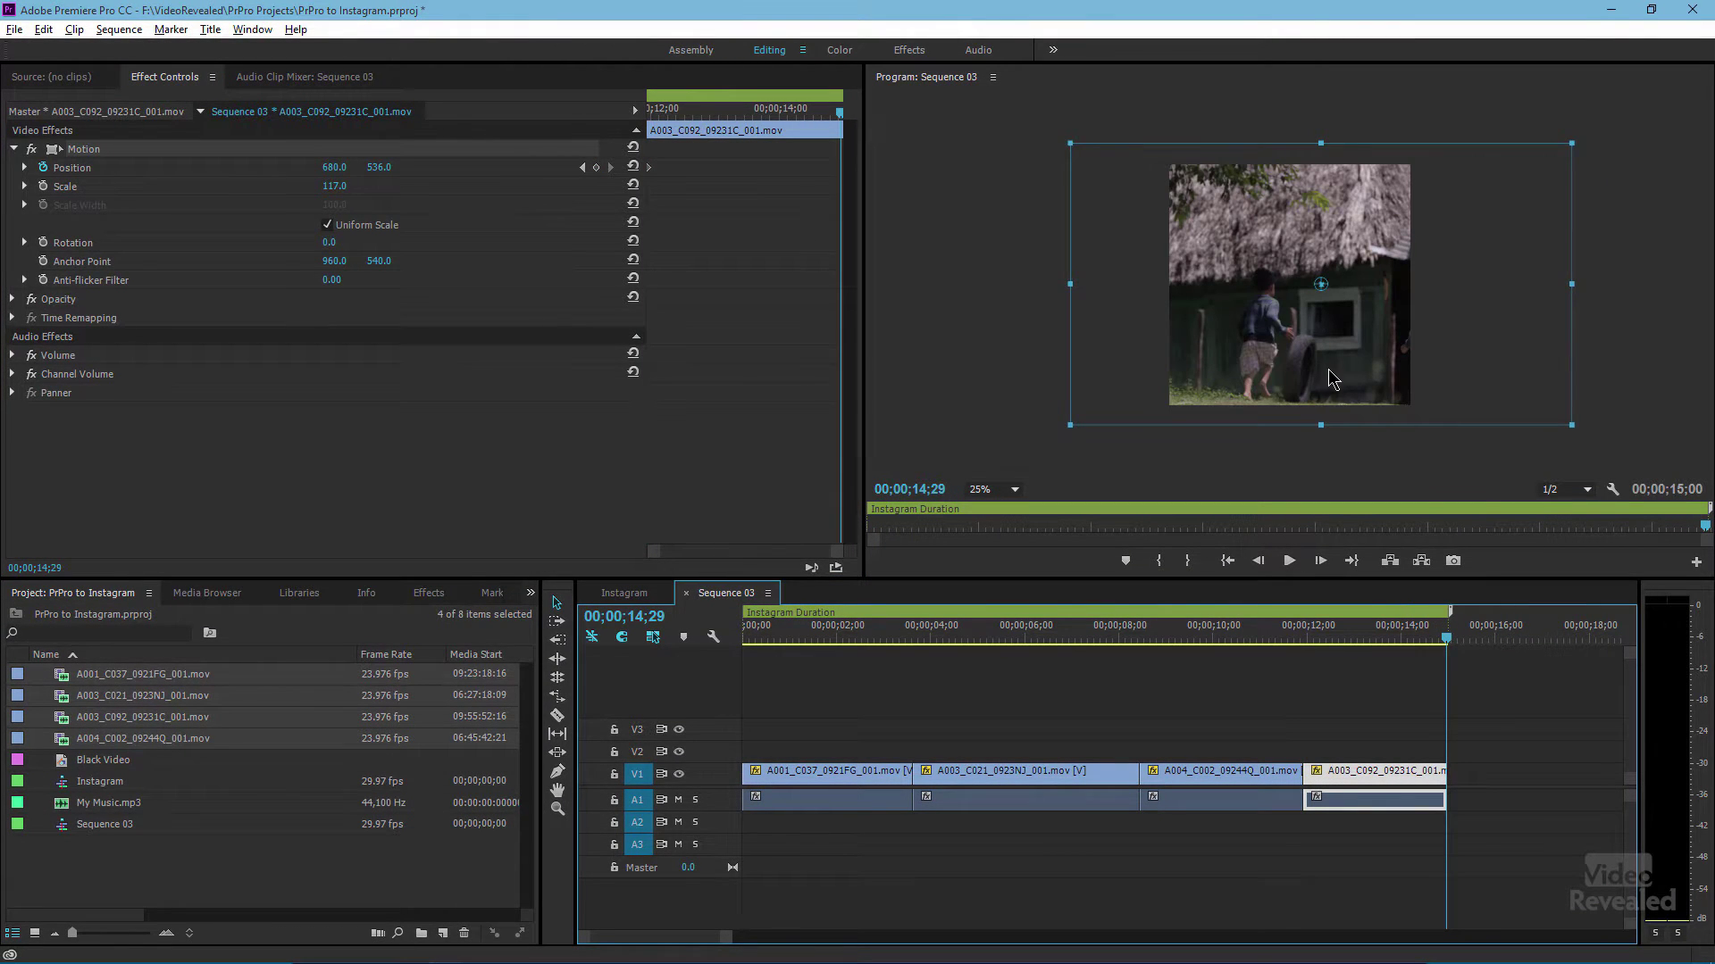
left_click_drag(1327, 368, 1272, 370)
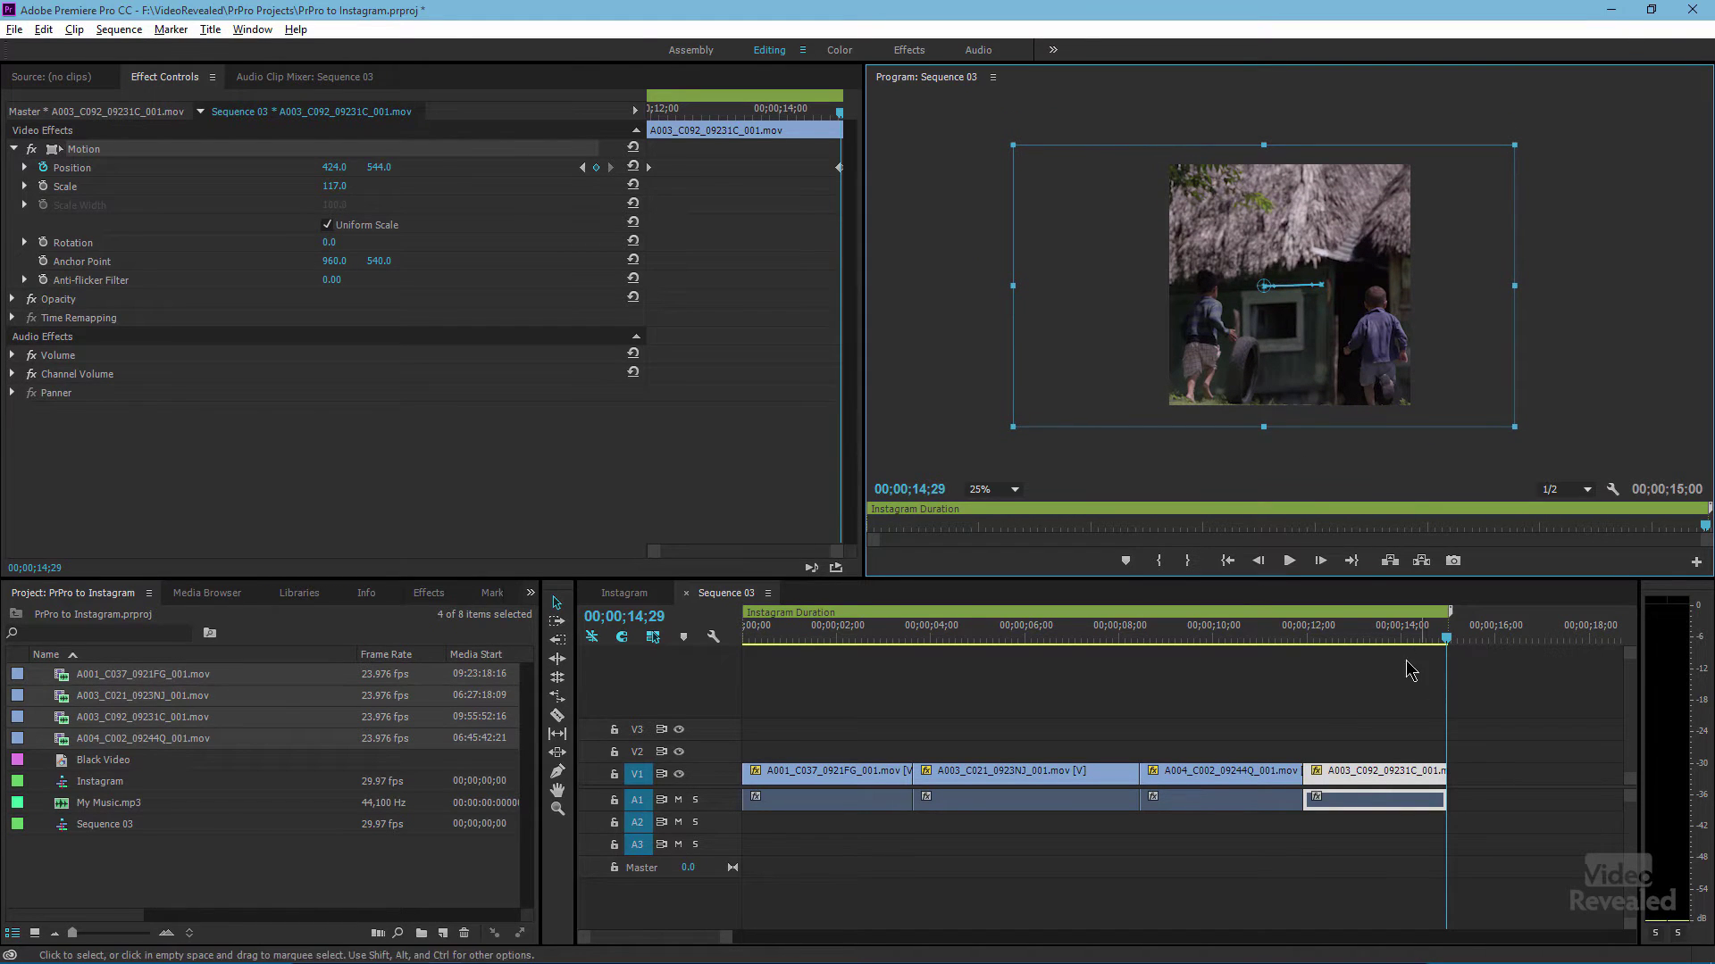
Set the monitor back to Fit and play back the pan
left_click_drag(1381, 645, 1306, 659)
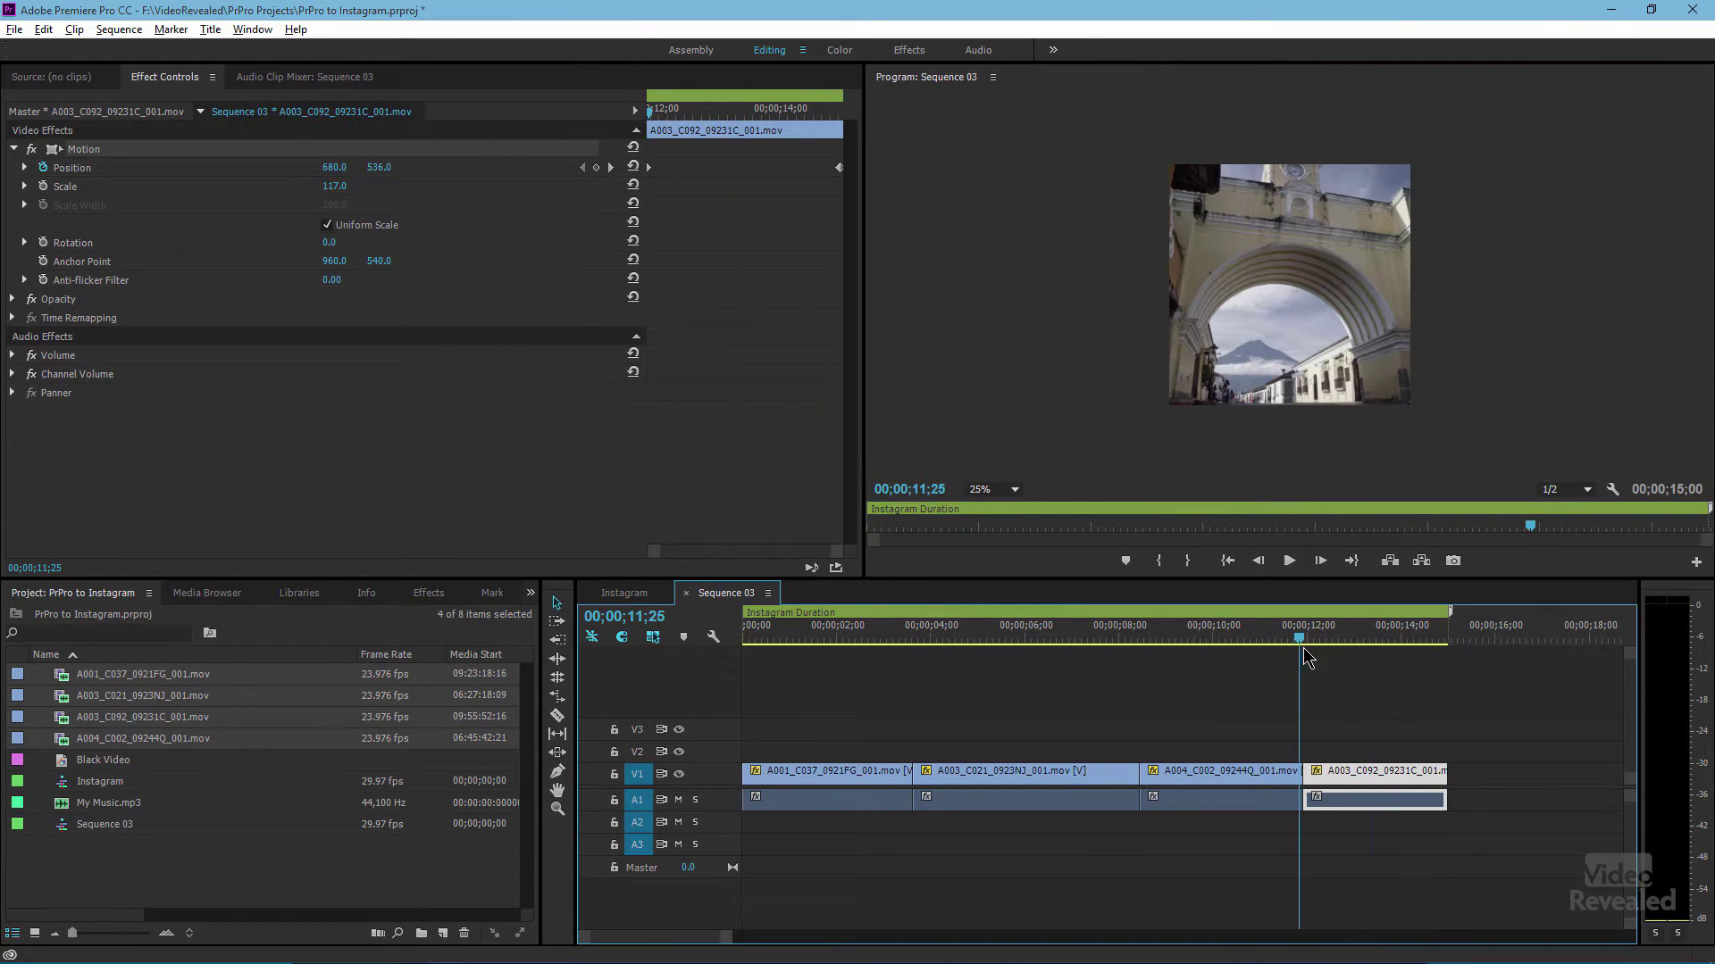
left_click(989, 489)
left_click(1001, 510)
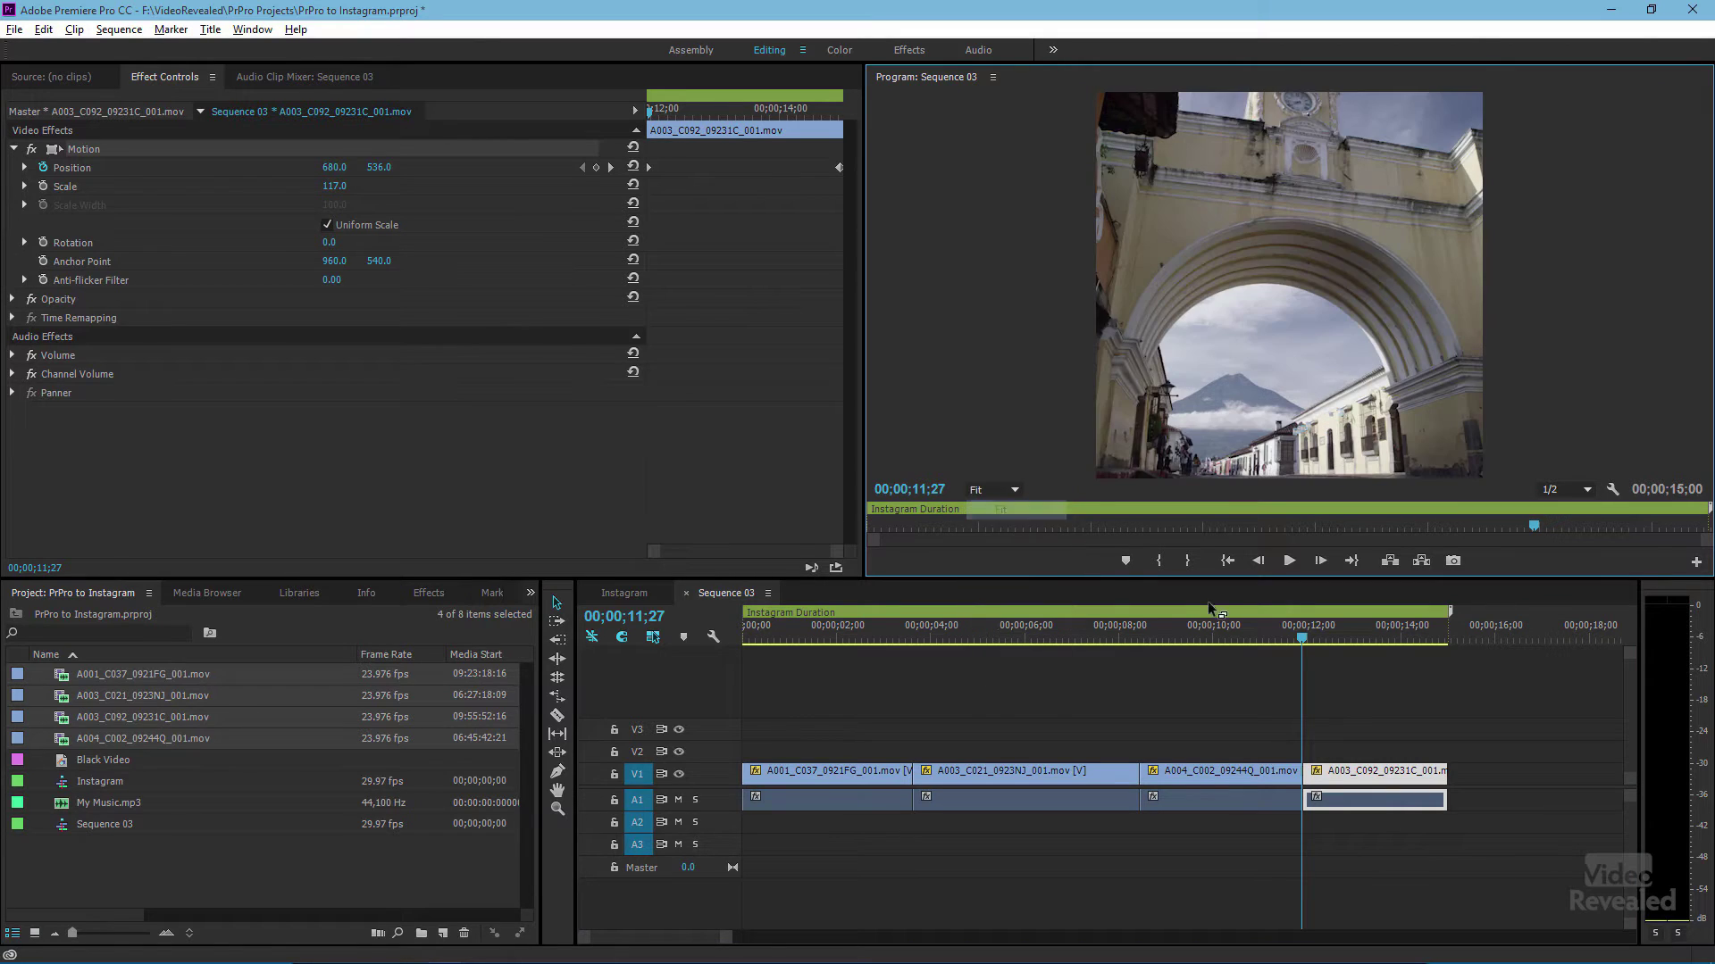
key("space")
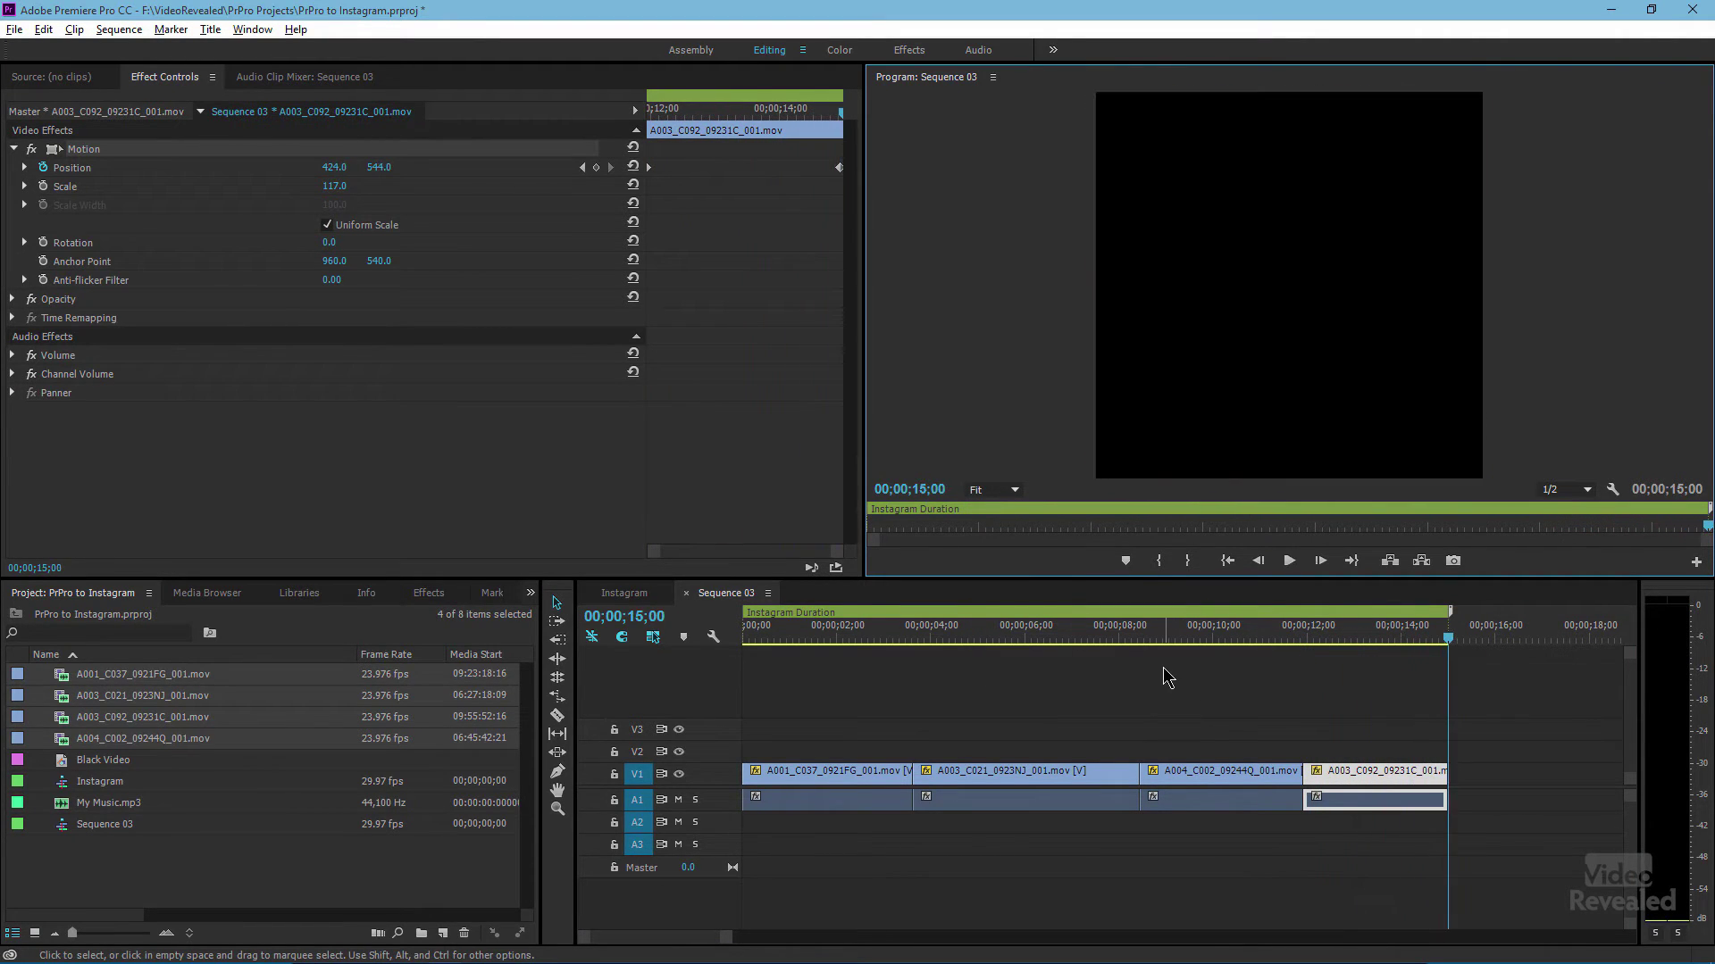
key("Left")
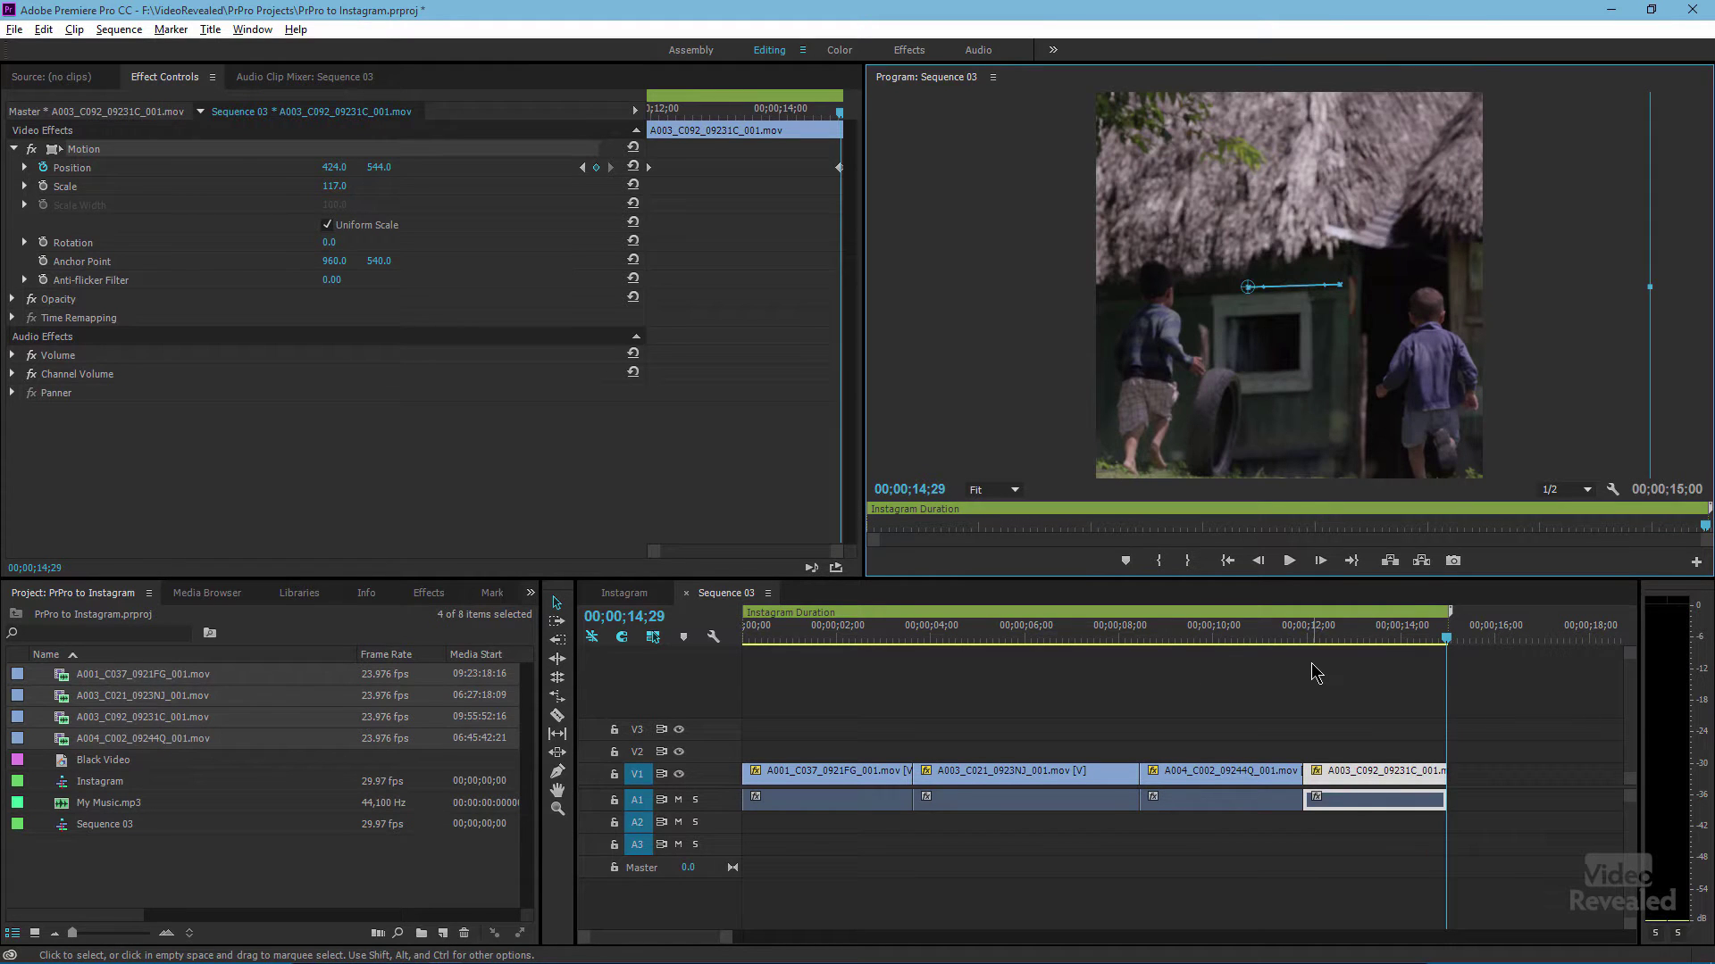
left_click(1366, 704)
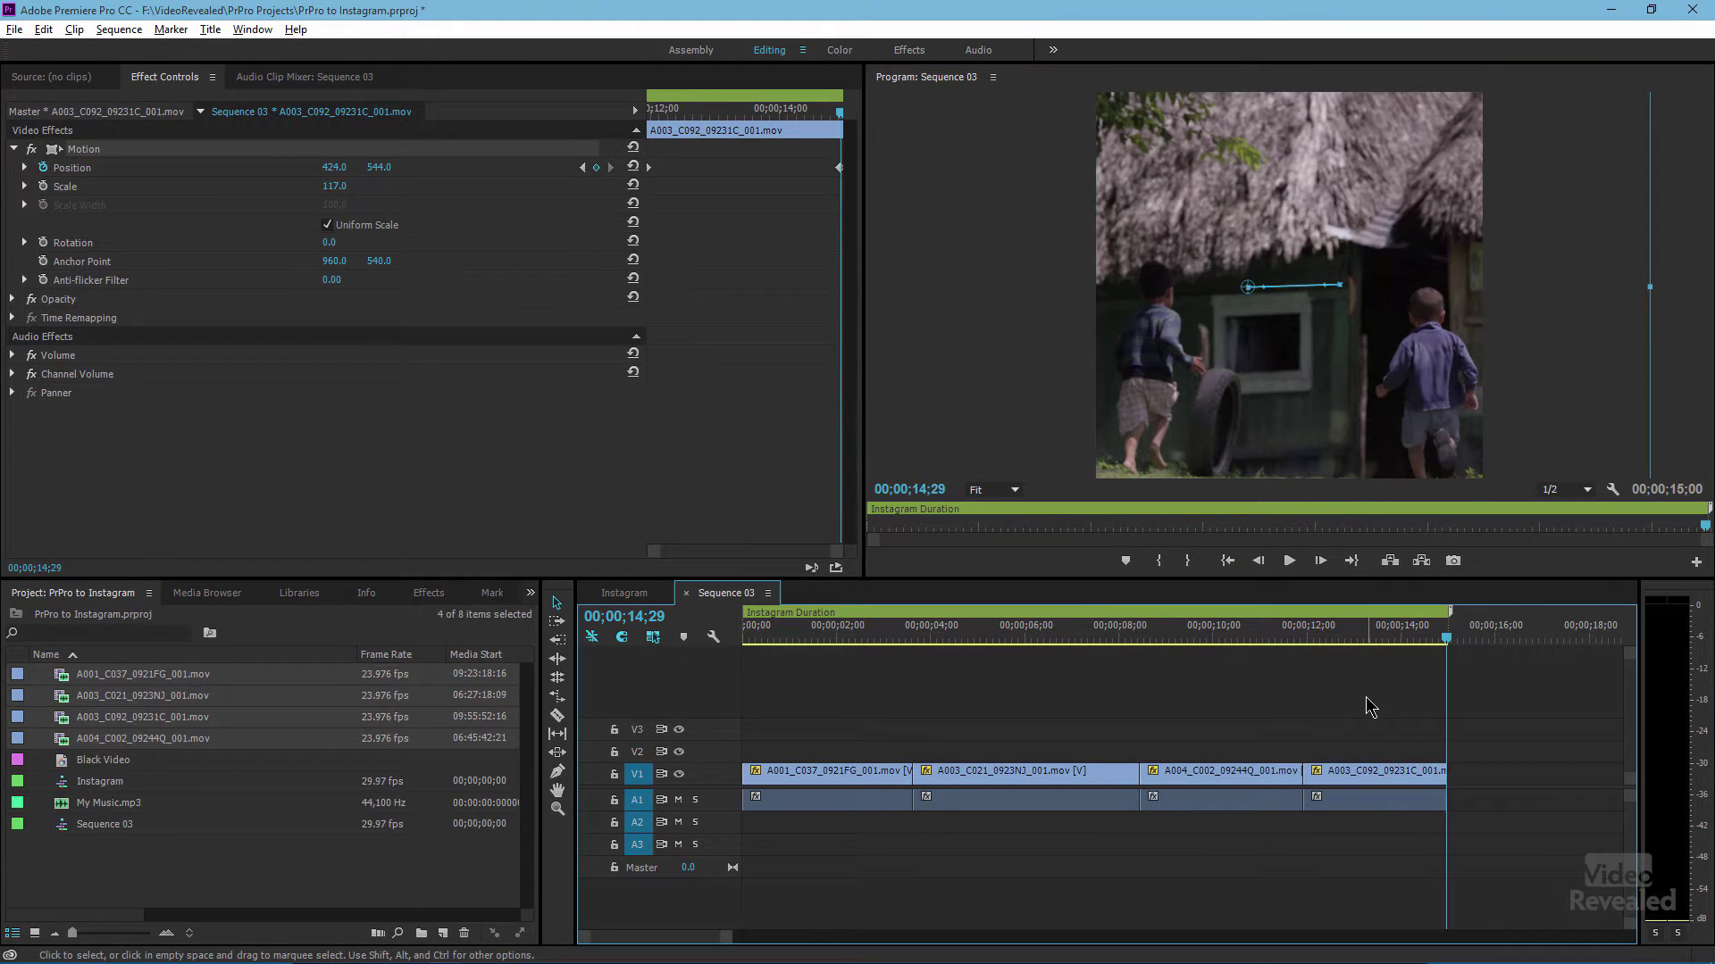
Add My Music.mp3 to track A2 and trim its tail at 15;00
left_click(1395, 636)
left_click_drag(1398, 635, 938, 638)
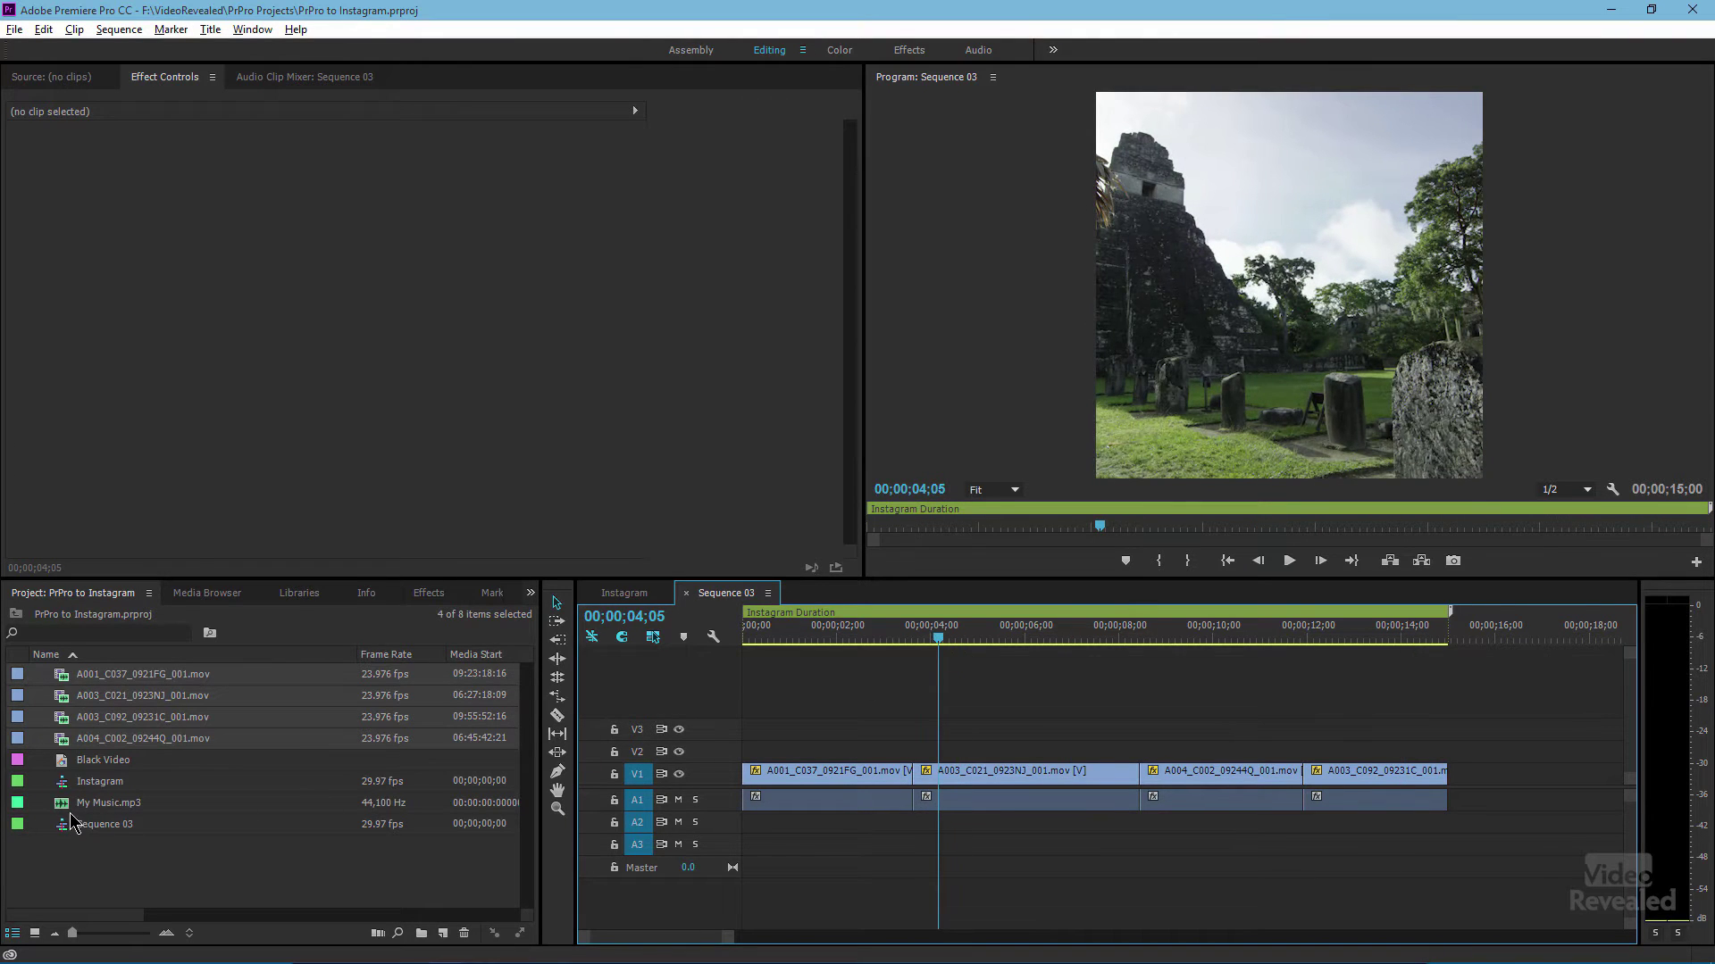
left_click_drag(62, 811, 715, 827)
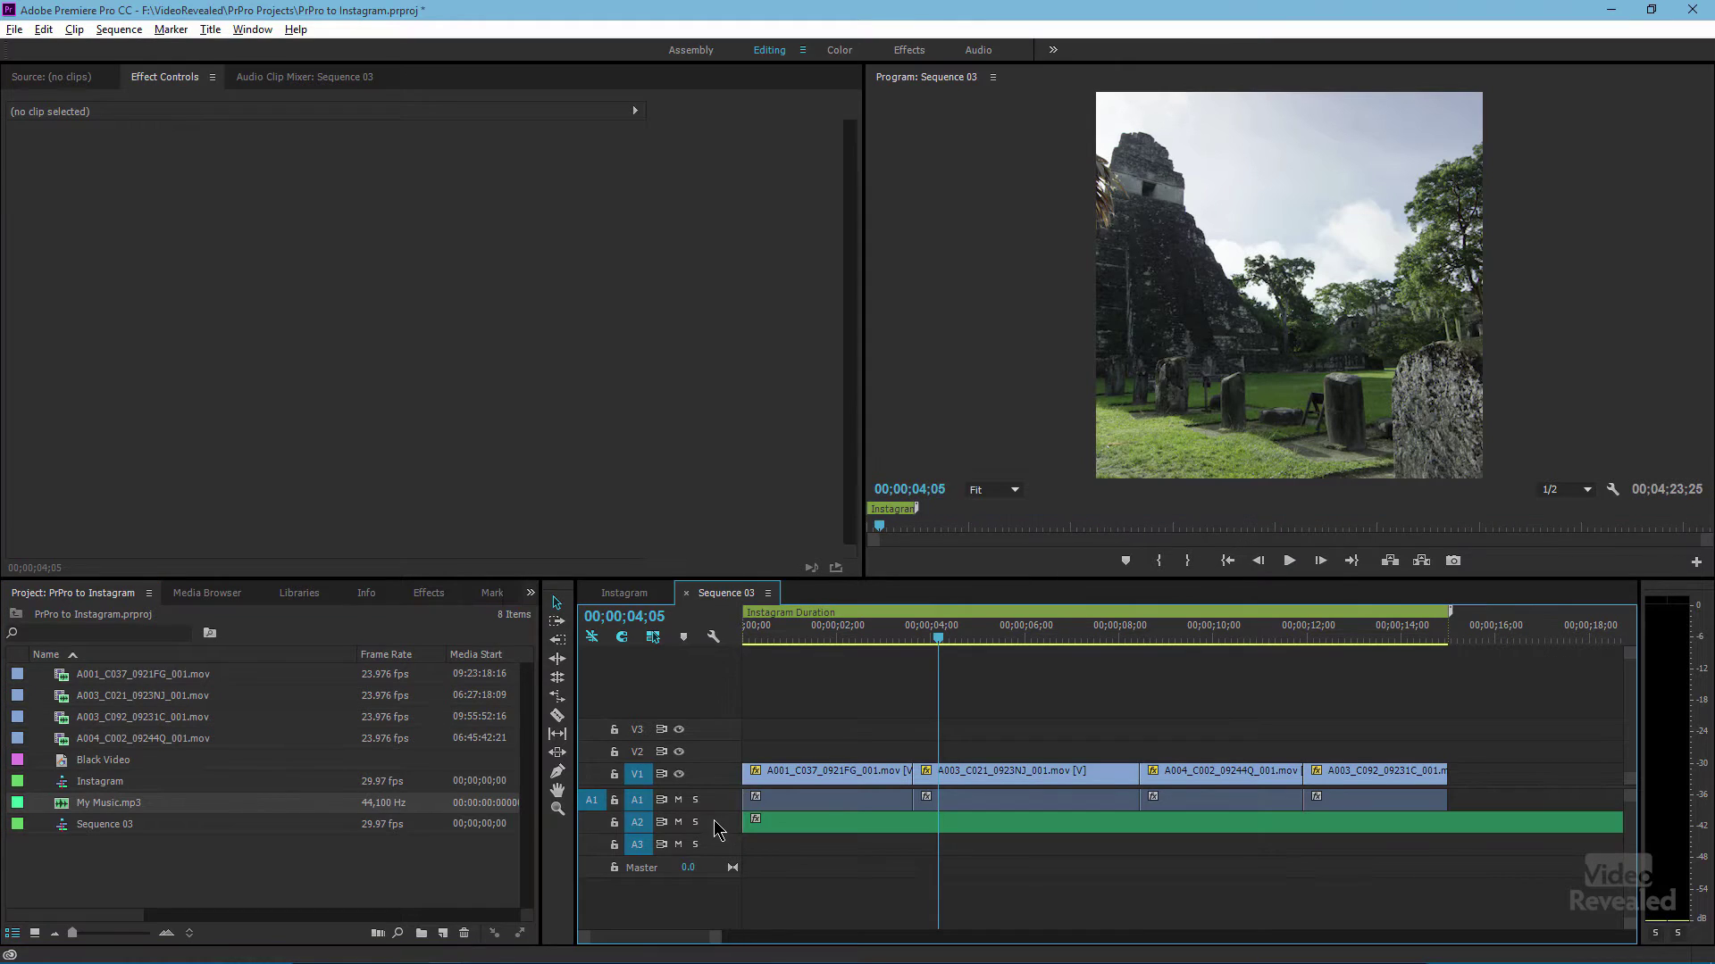
double_click(712, 826)
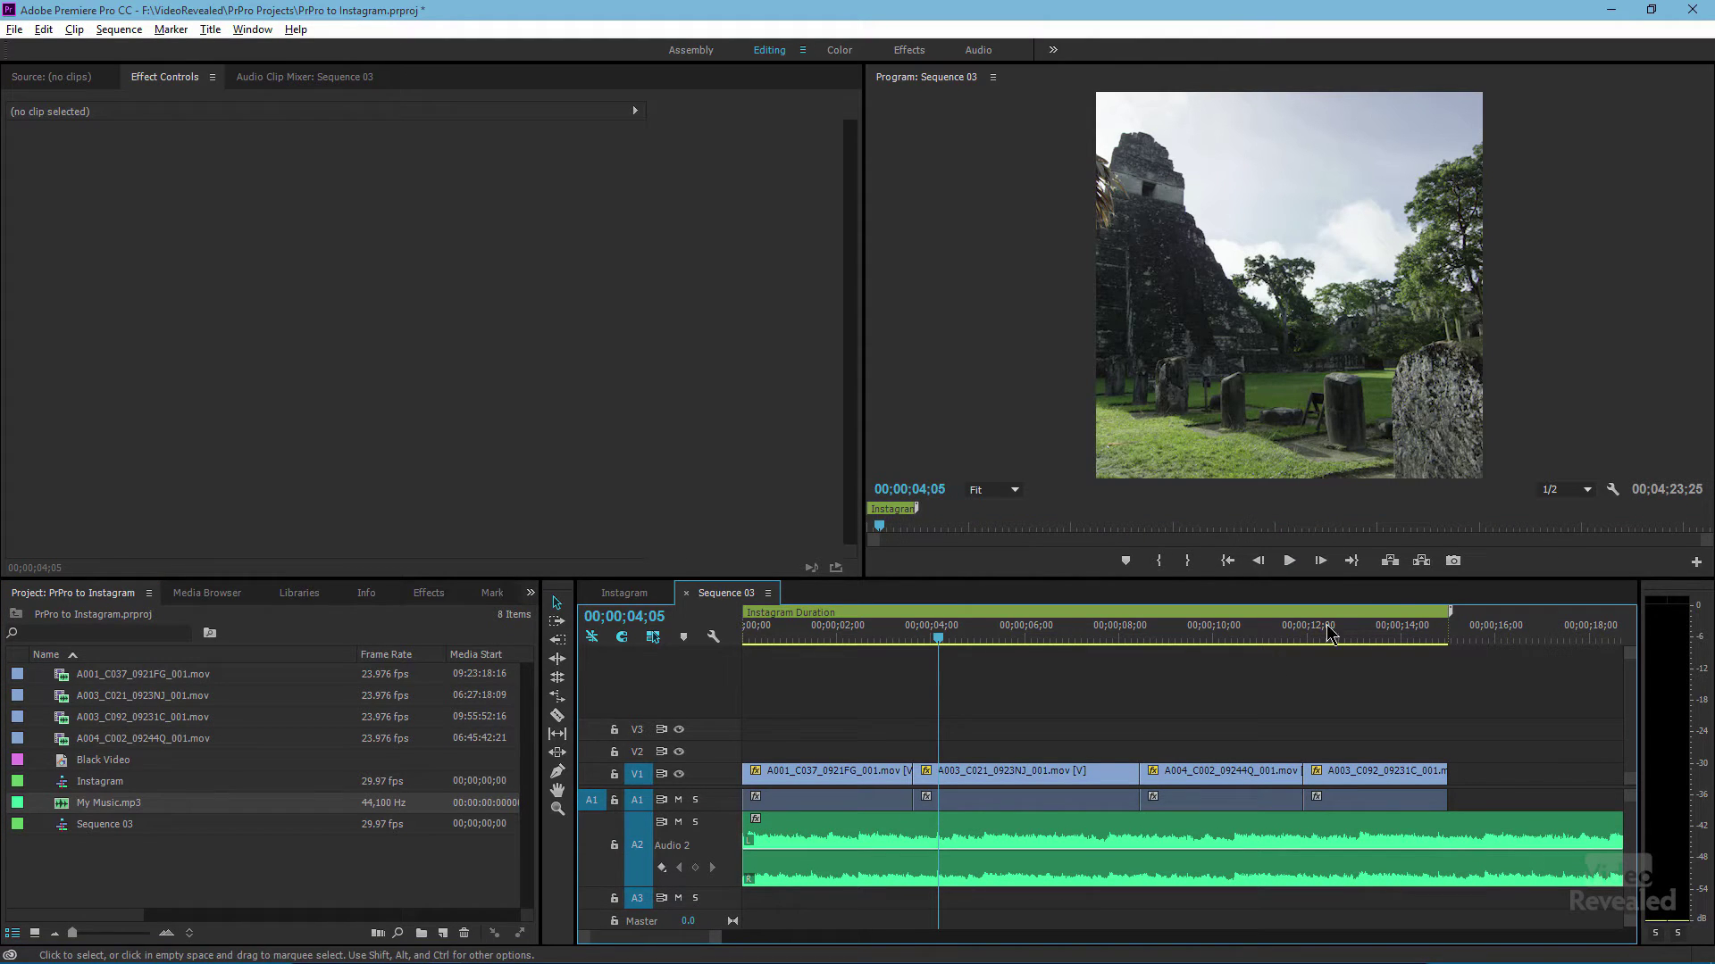
left_click(1449, 641)
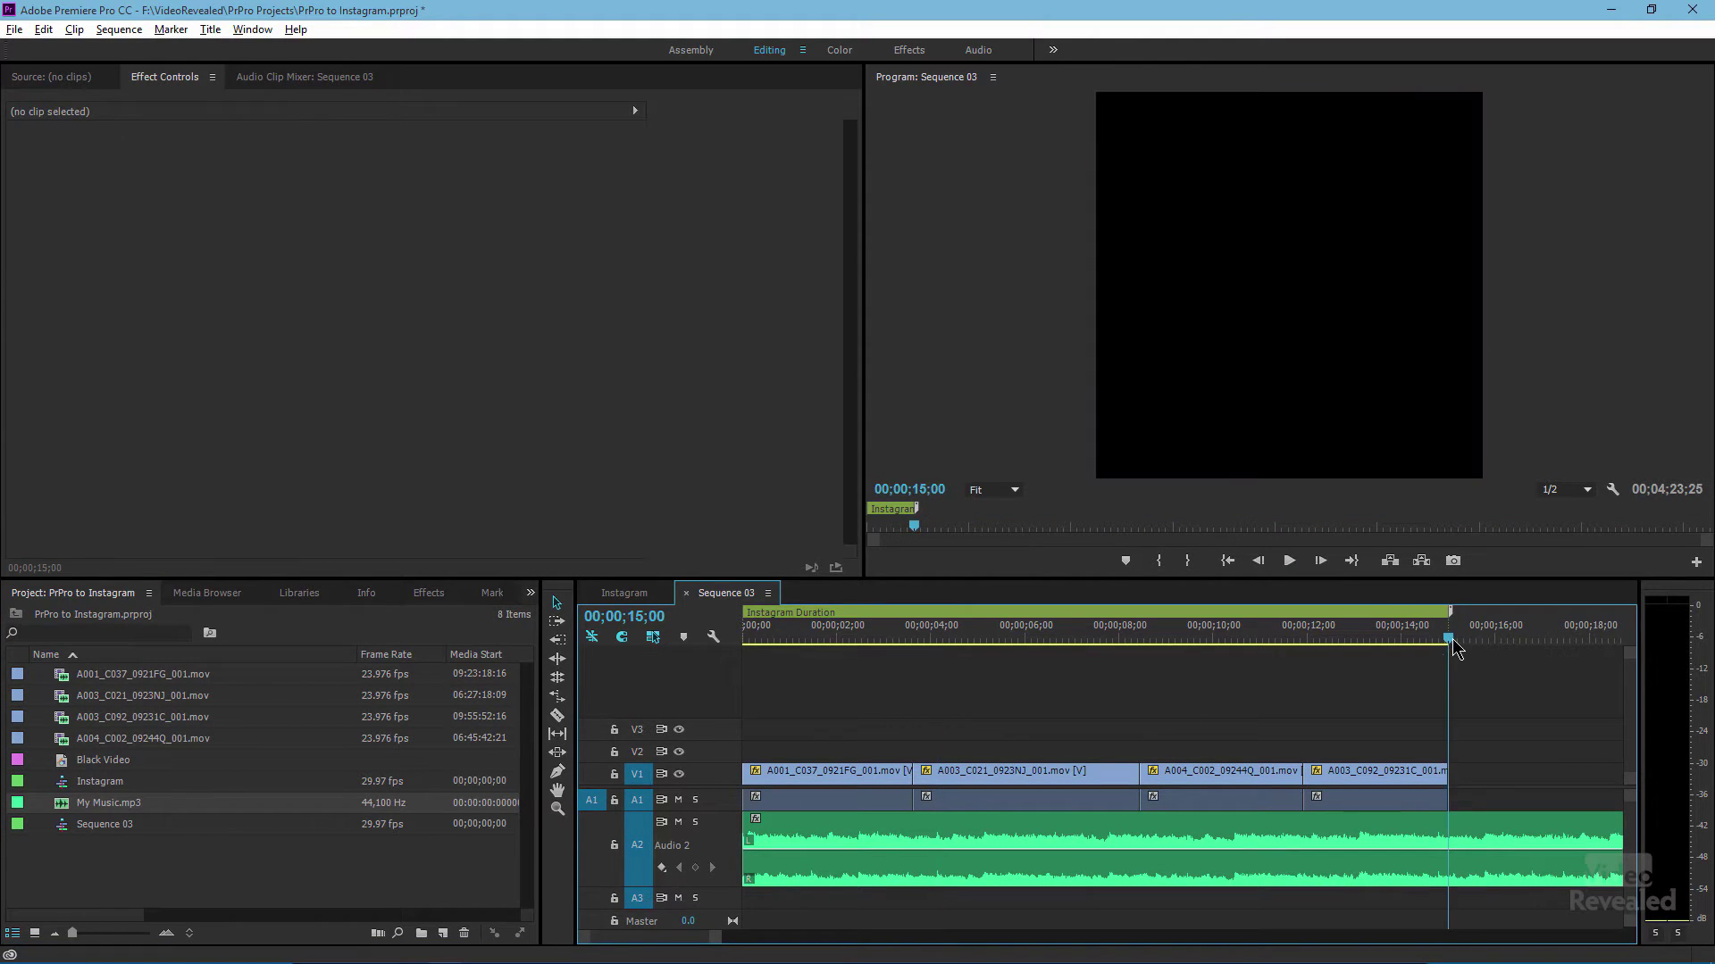
key("w")
left_click_drag(1387, 635, 1264, 657)
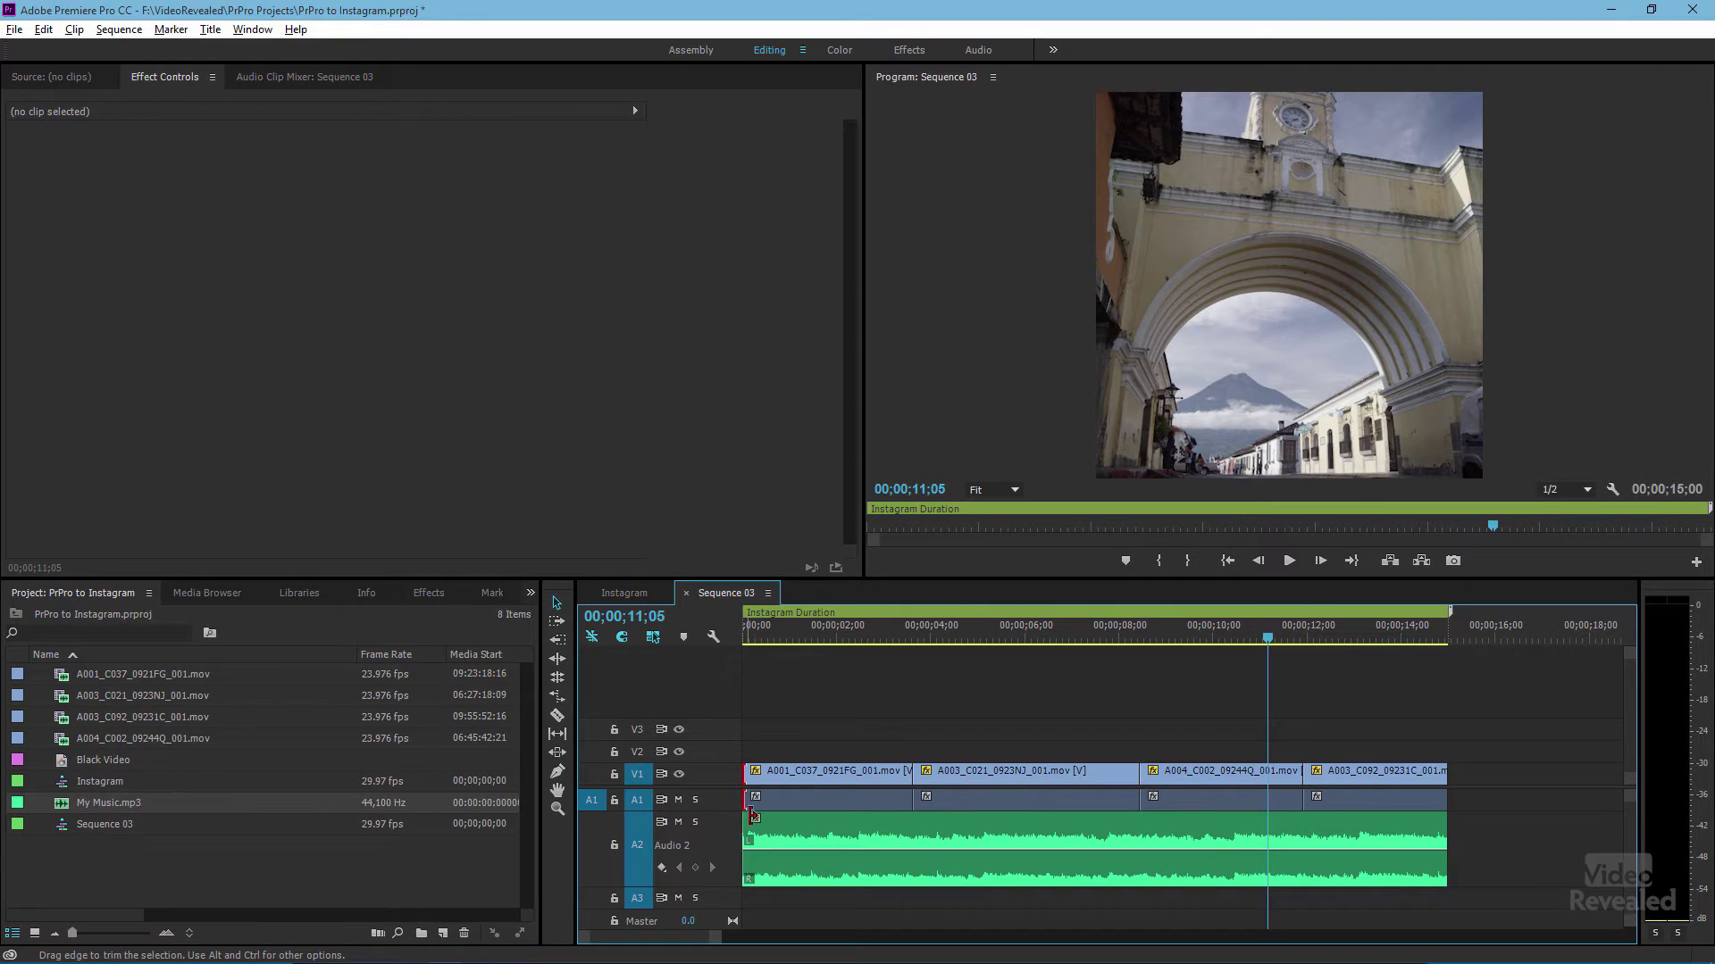
Add a cross dissolve at the start of the first clip and the end of the last clip
key("ctrl+d")
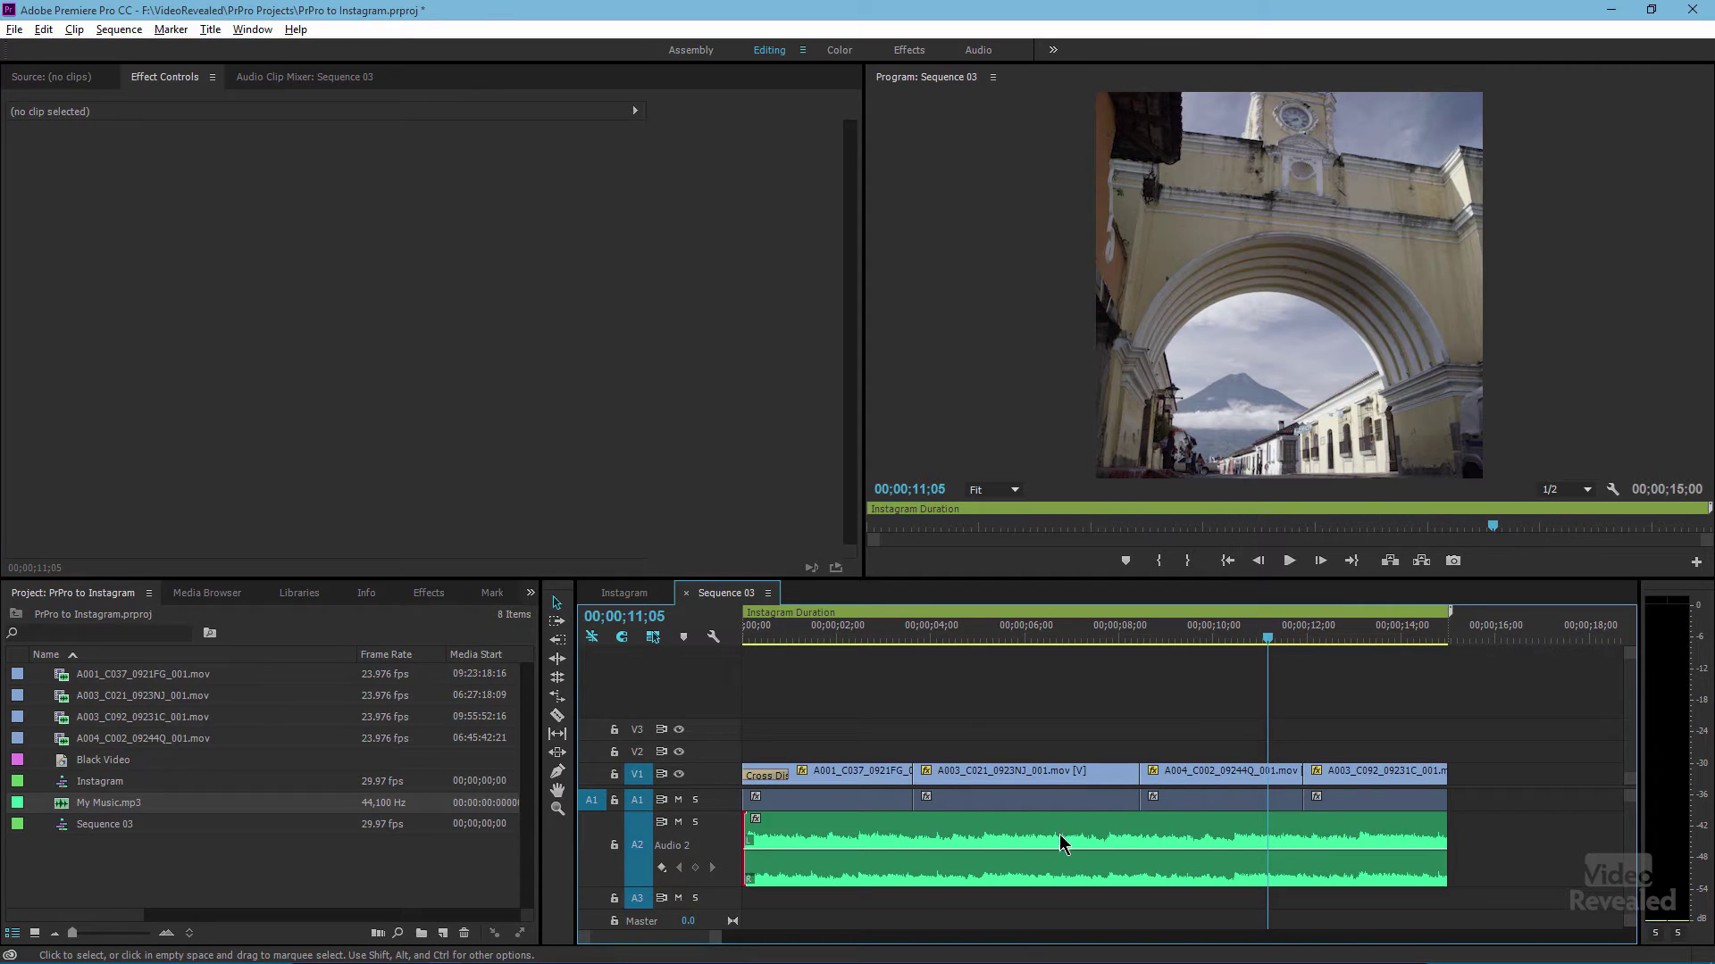
left_click(1442, 788)
key("ctrl+d")
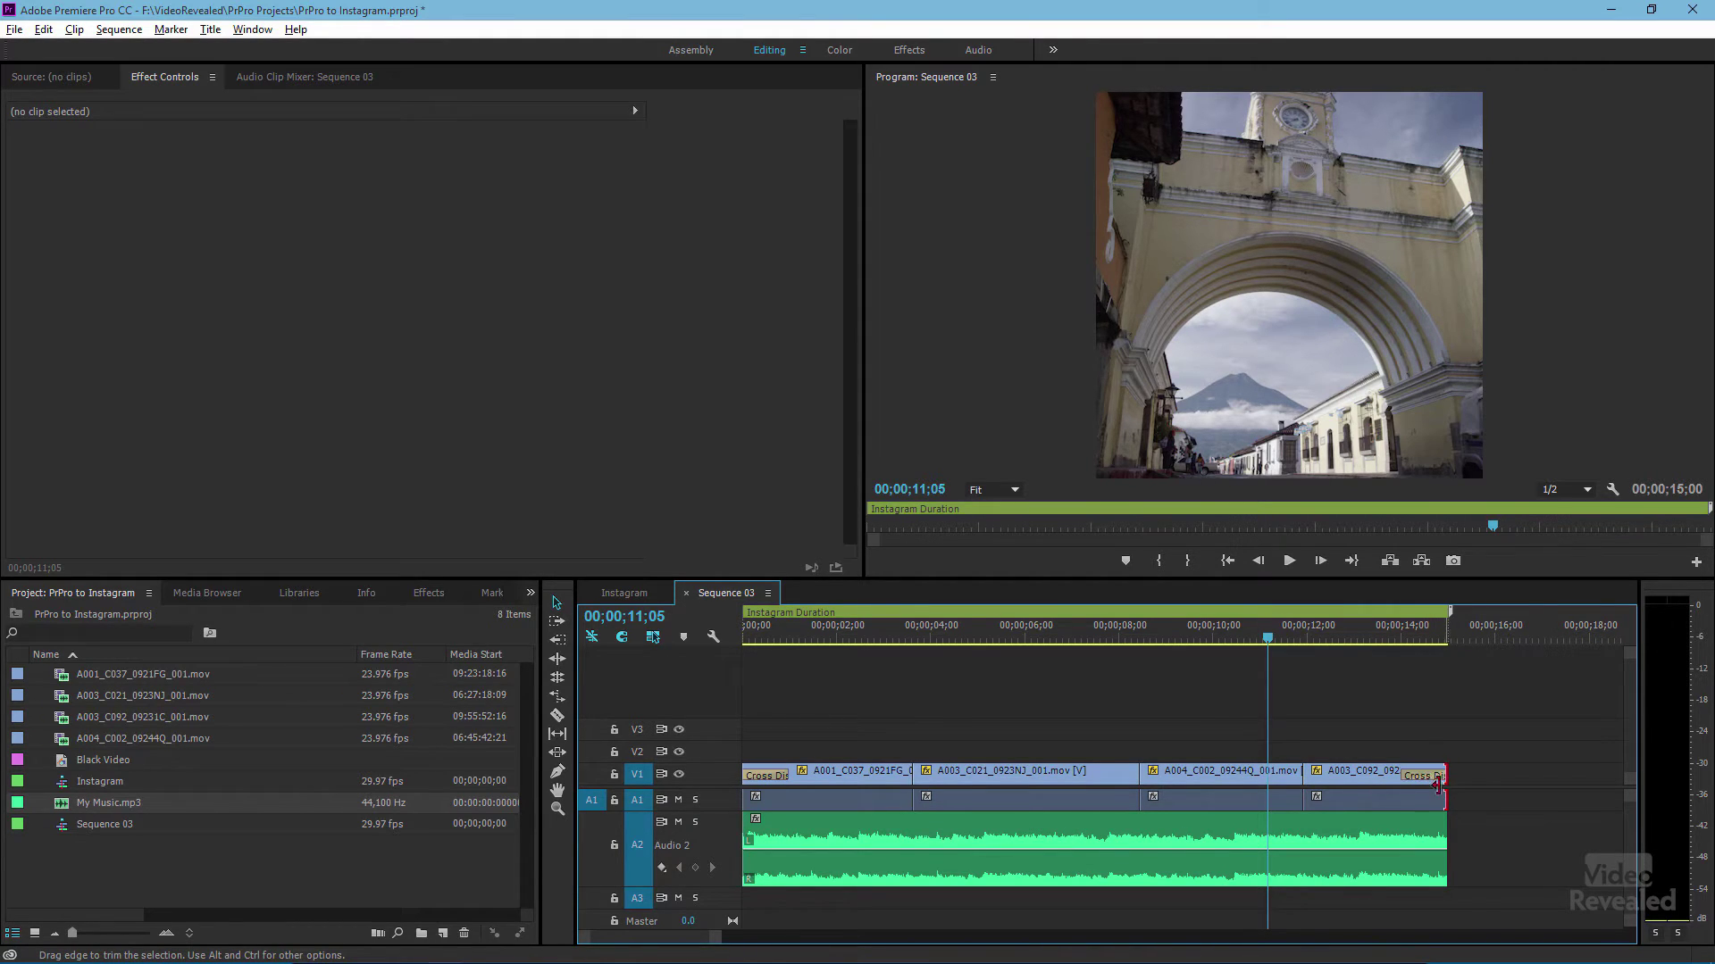
Play back the closing fade and scrub through the opening clips to check the transitions
left_click(1398, 638)
key("space")
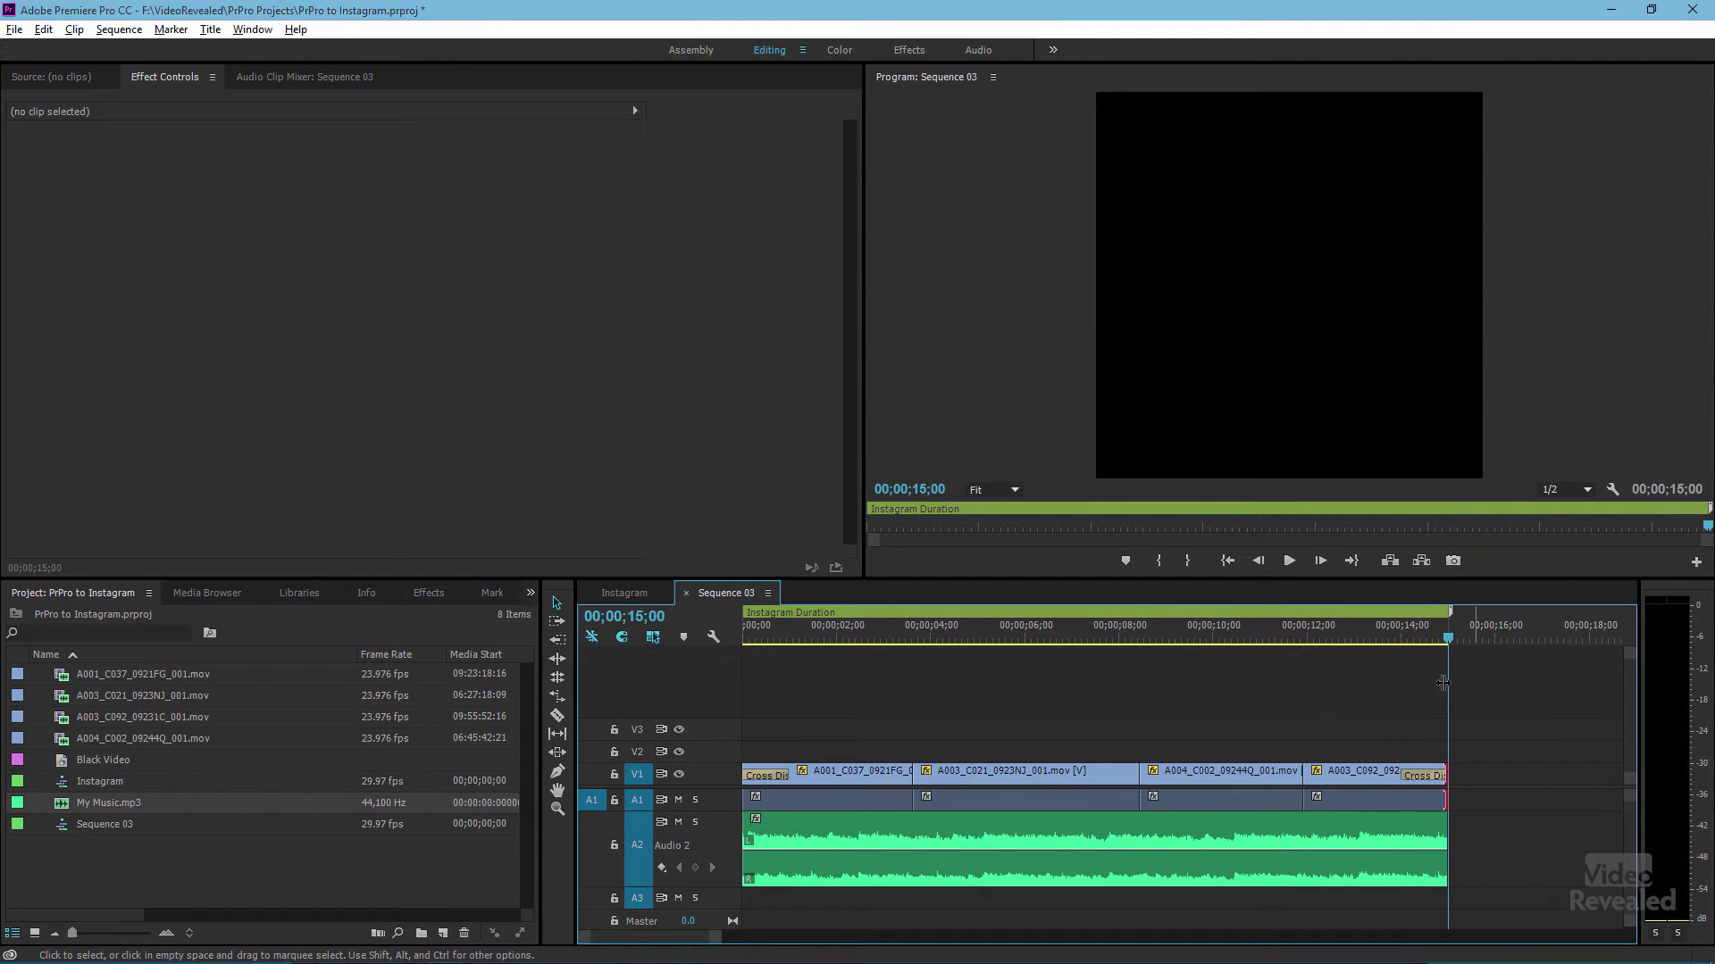
key("space")
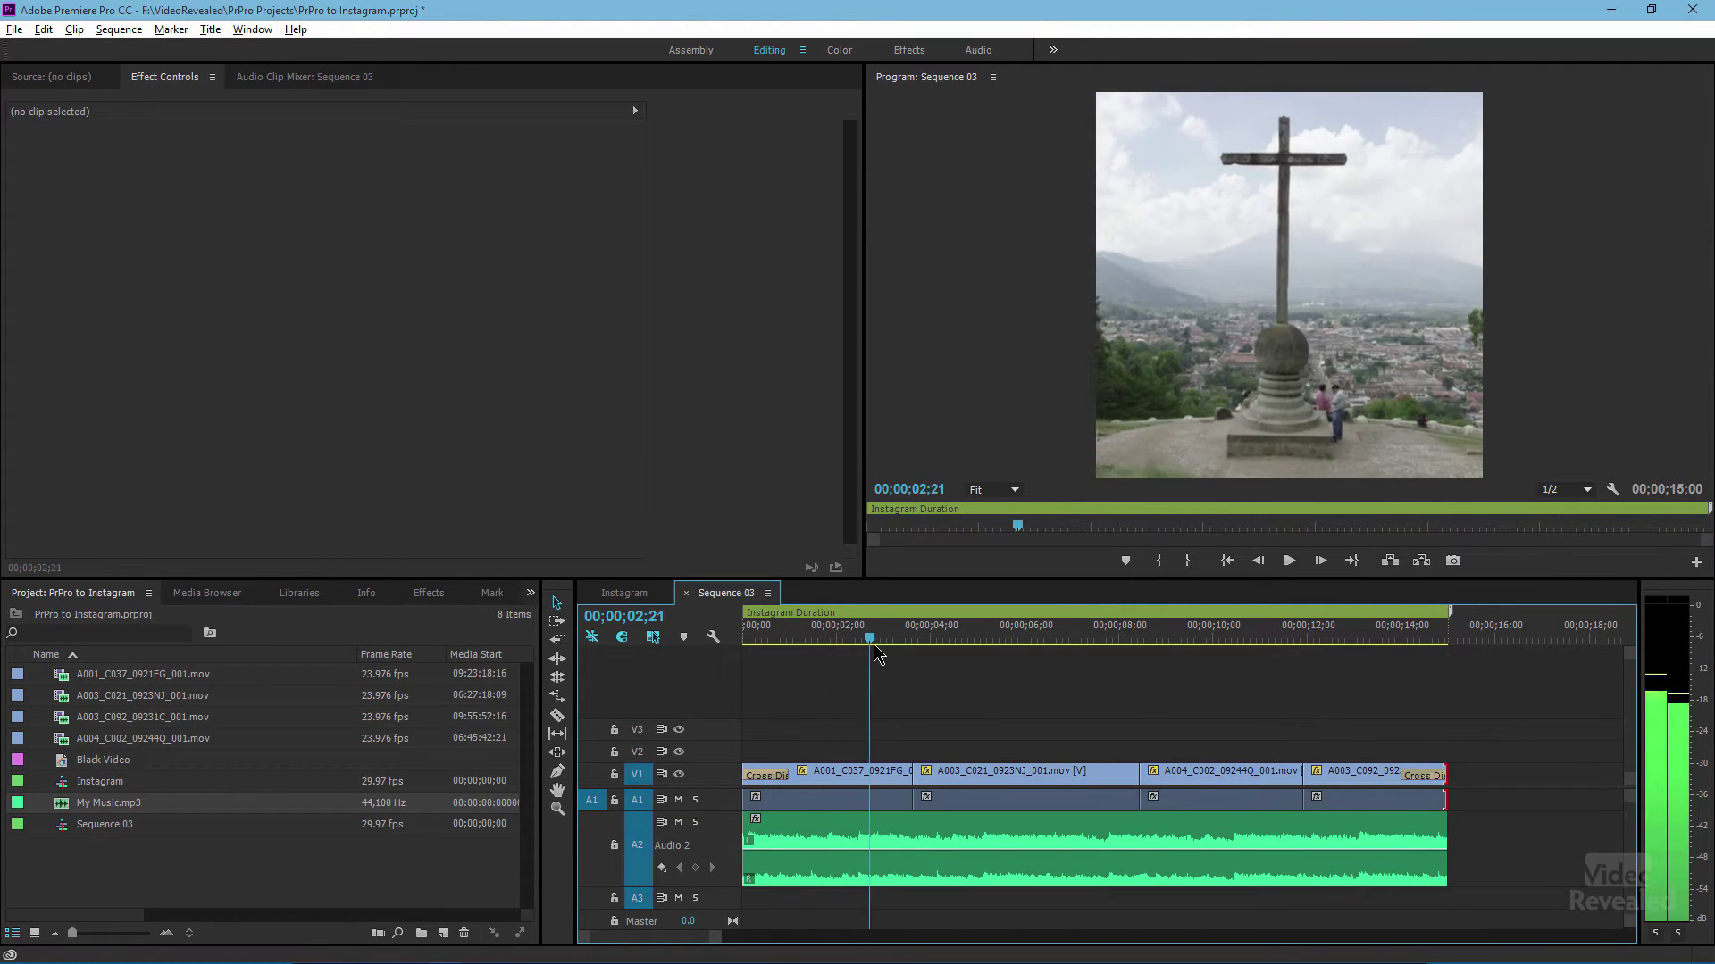
left_click_drag(920, 656, 881, 658)
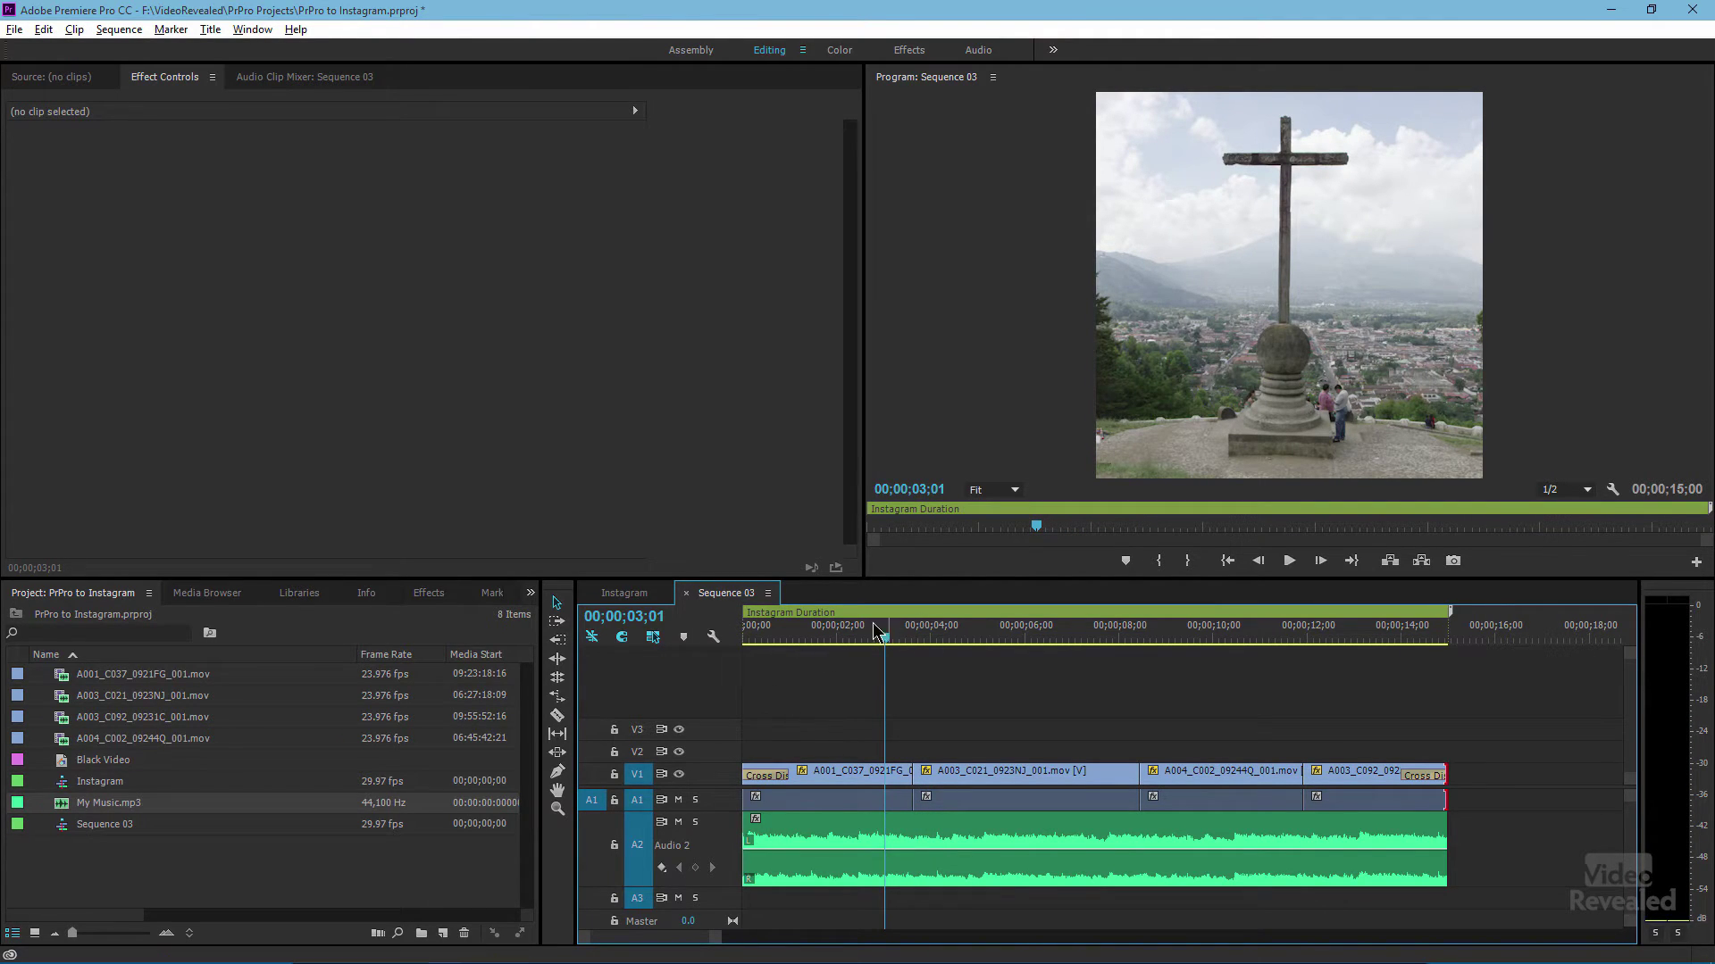
Open File > Export > Media for Sequence 03
mouse_move(842, 643)
left_click(14, 30)
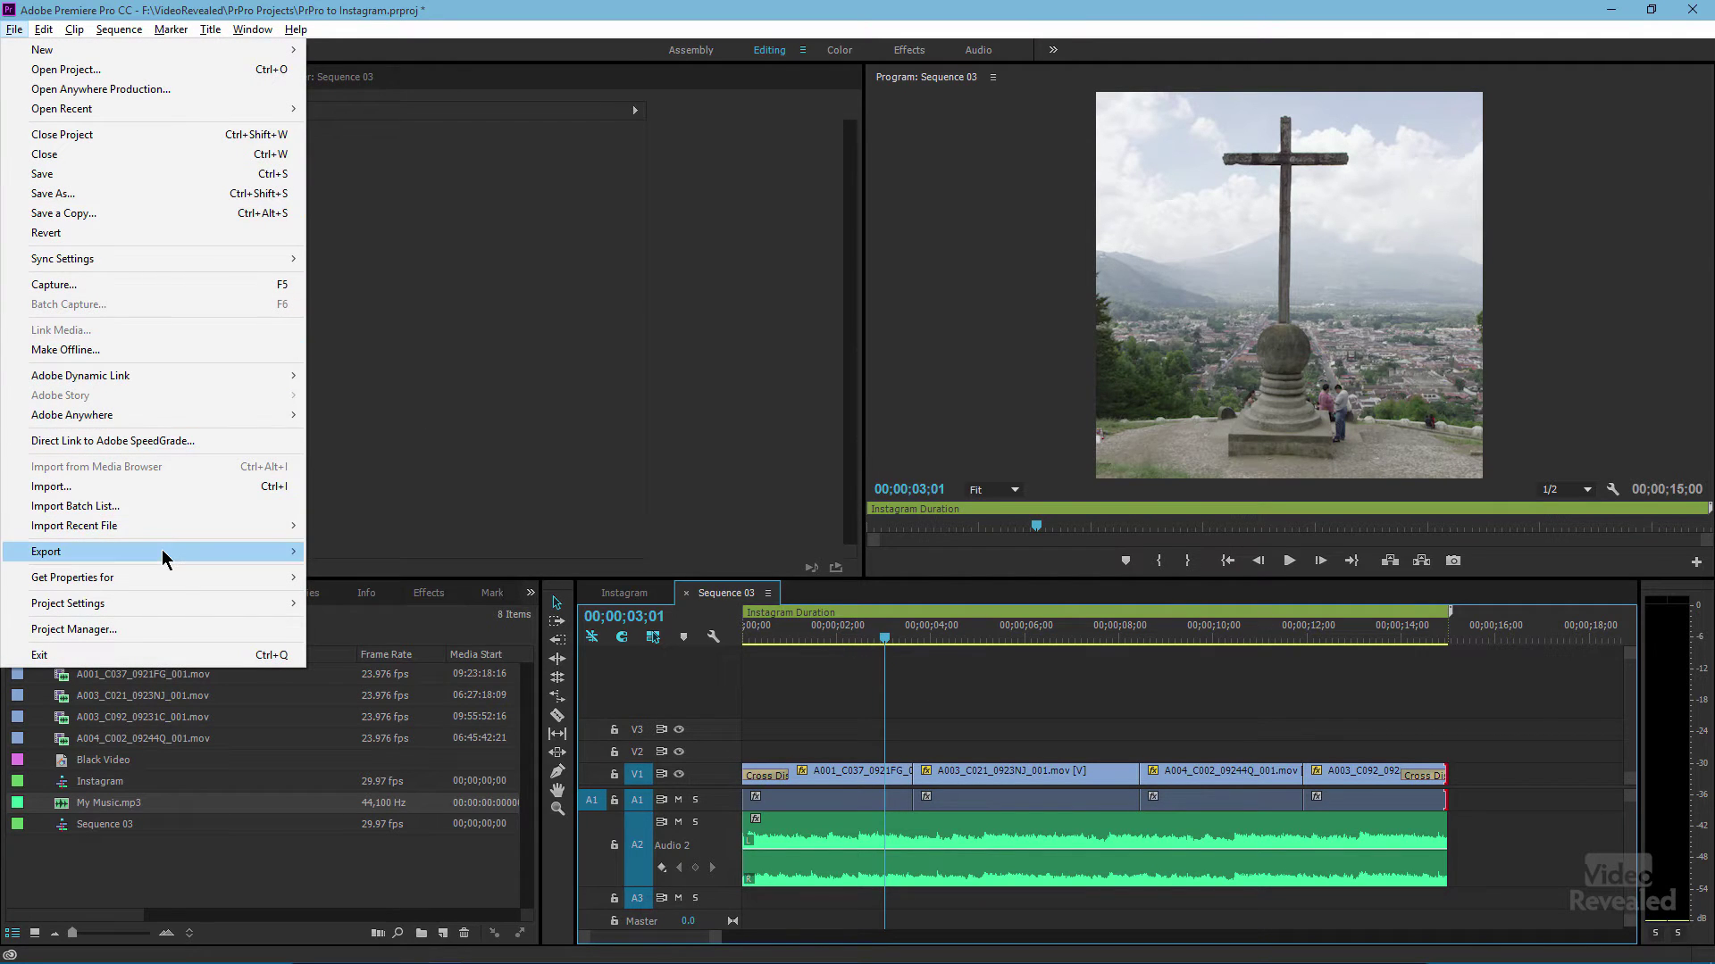
mouse_move(283, 554)
left_click(366, 552)
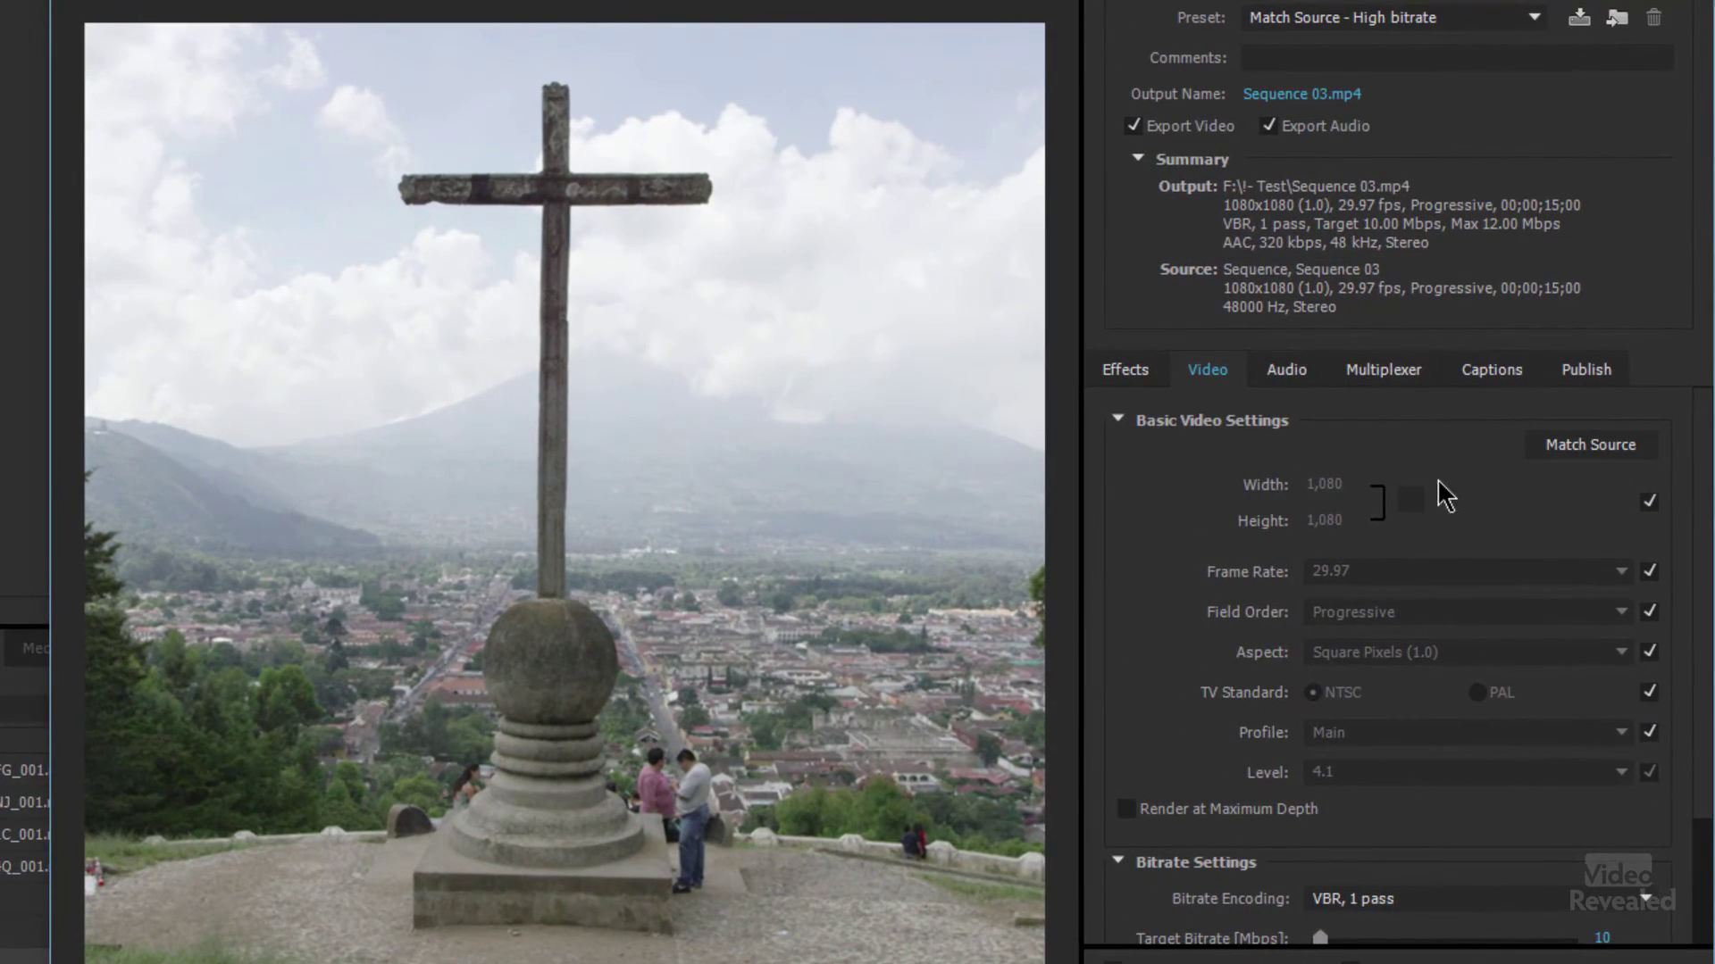
Check the audio settings, apply Match Source - High bitrate, and keep H.264 as the format
left_click(1287, 377)
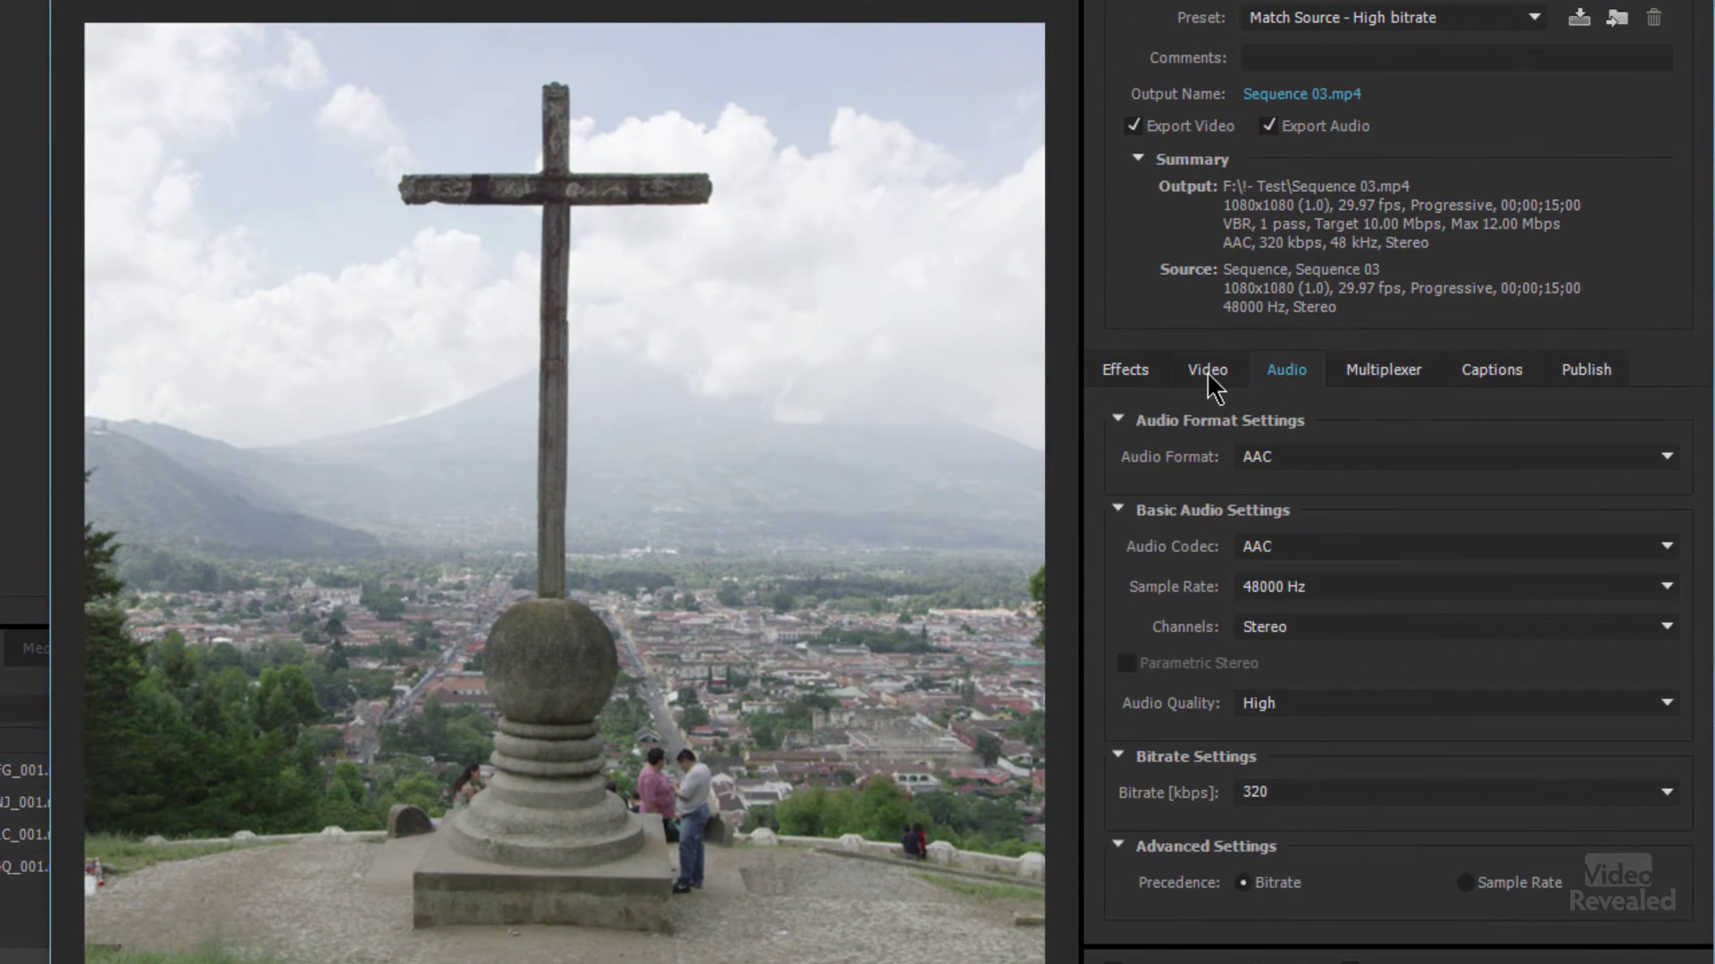
left_click(1210, 375)
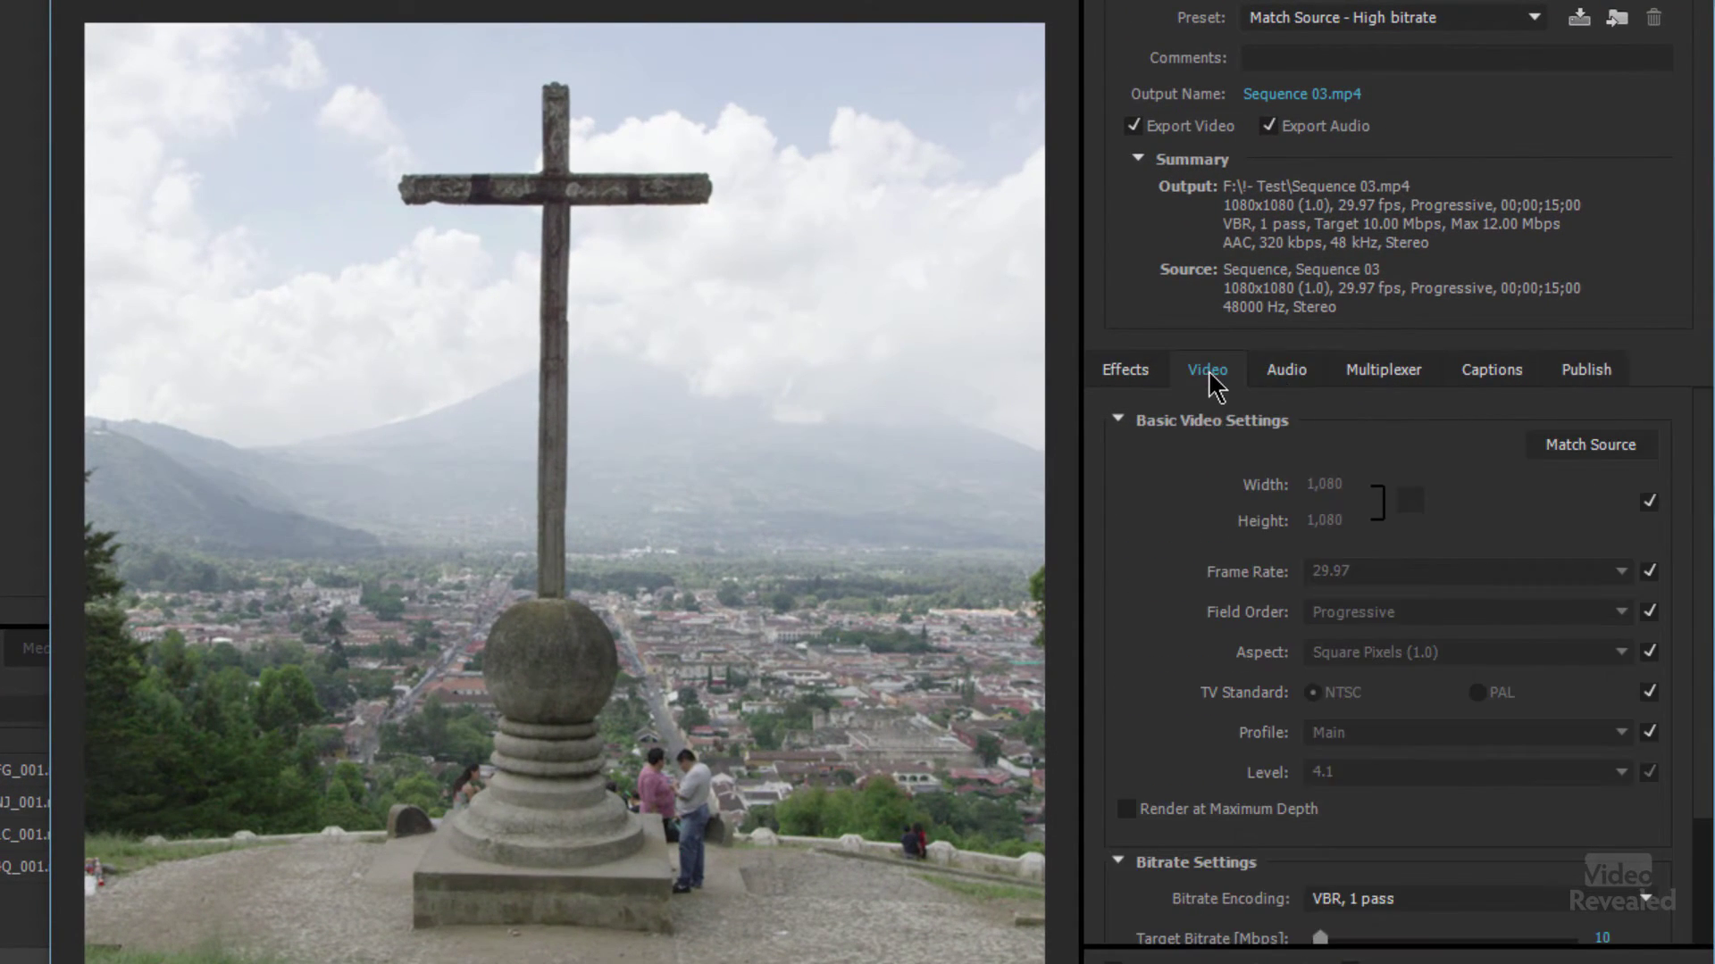
left_click(1607, 454)
left_click(1425, 2)
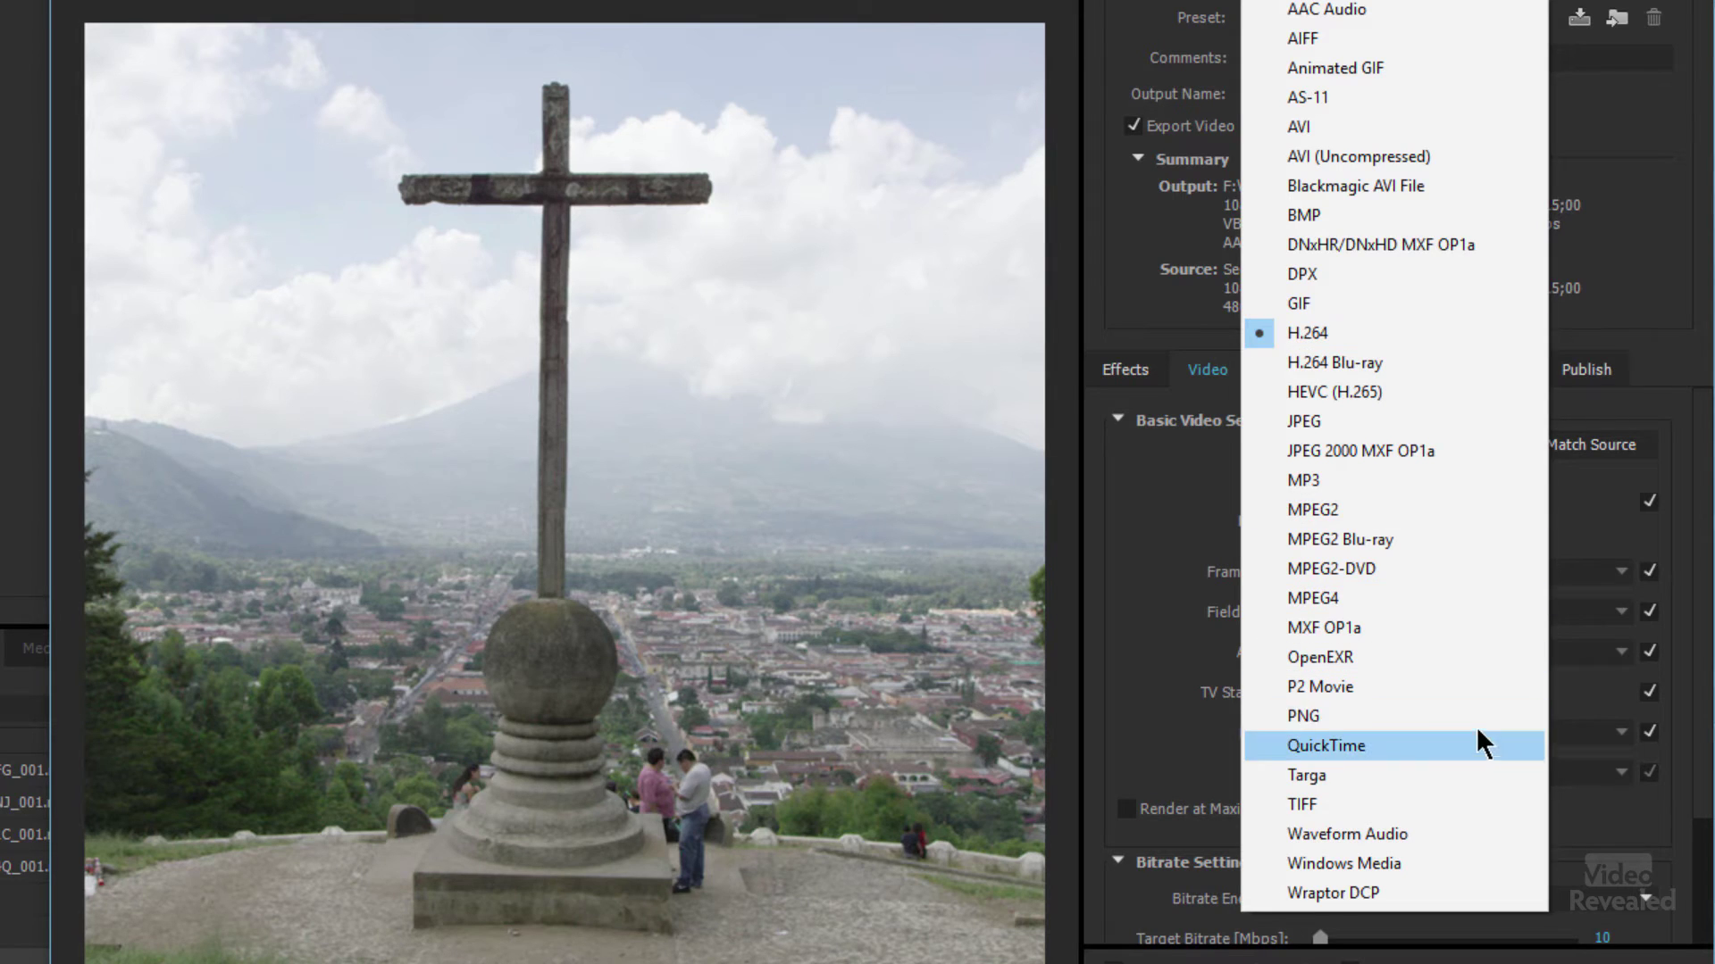
left_click(1393, 333)
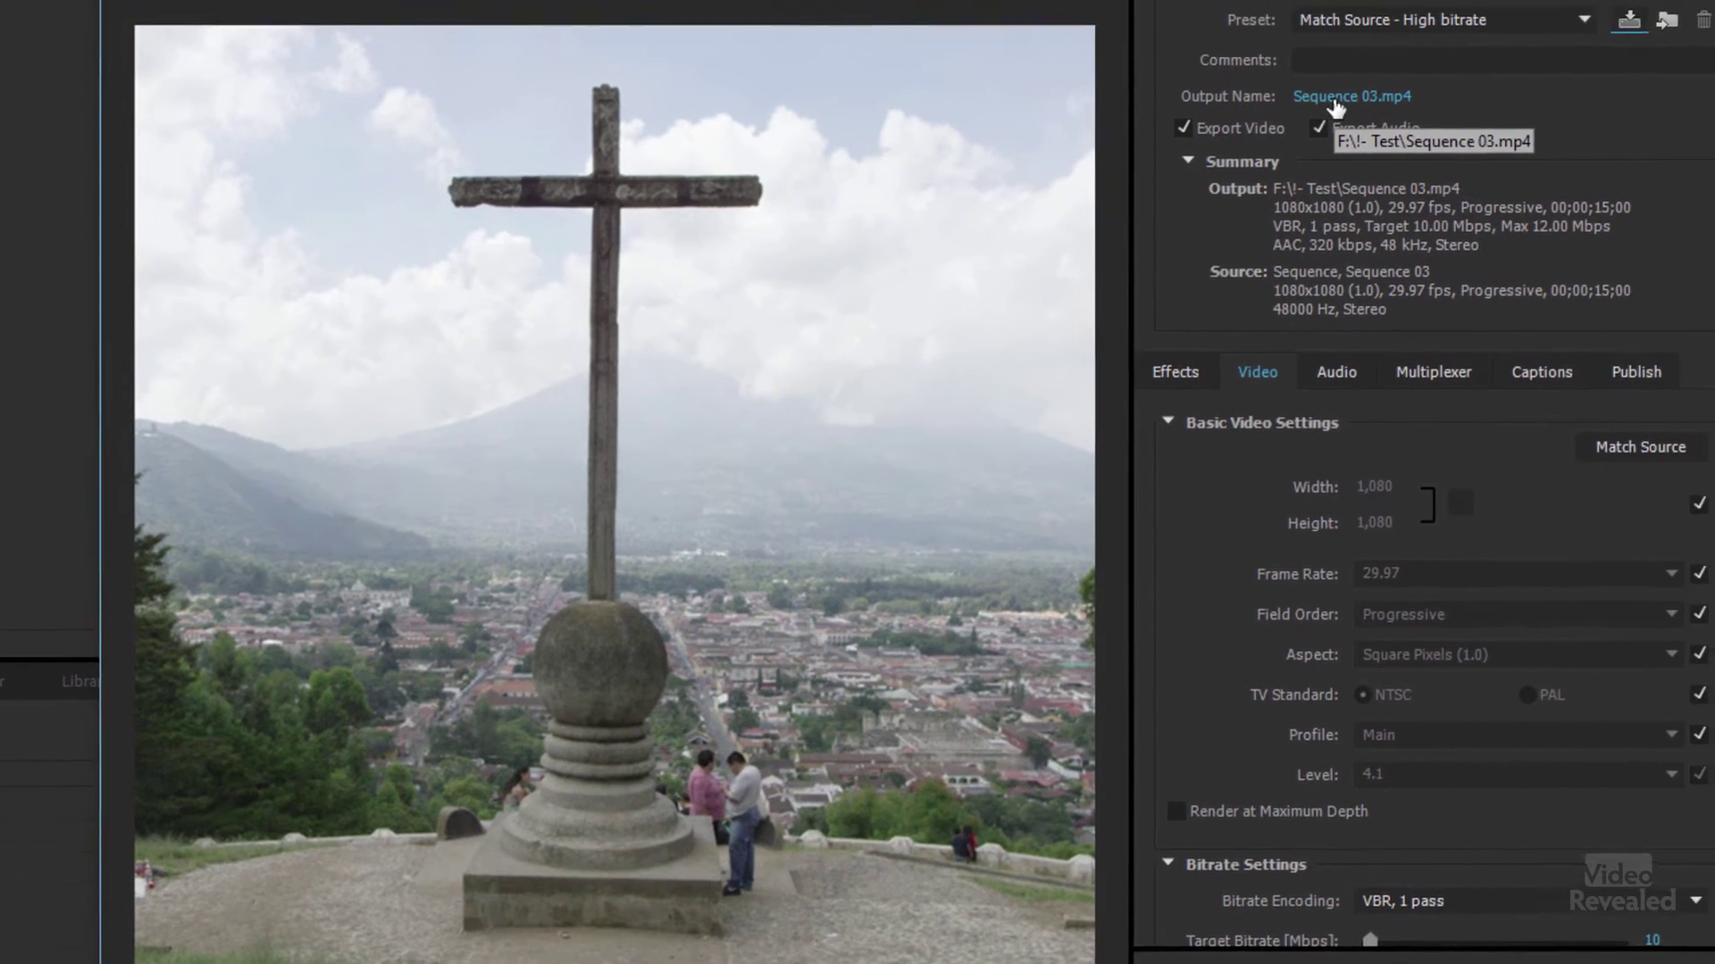
Set the output to Sequence 03.mp4 in the !- Test folder and encode the export
left_click(1469, 63)
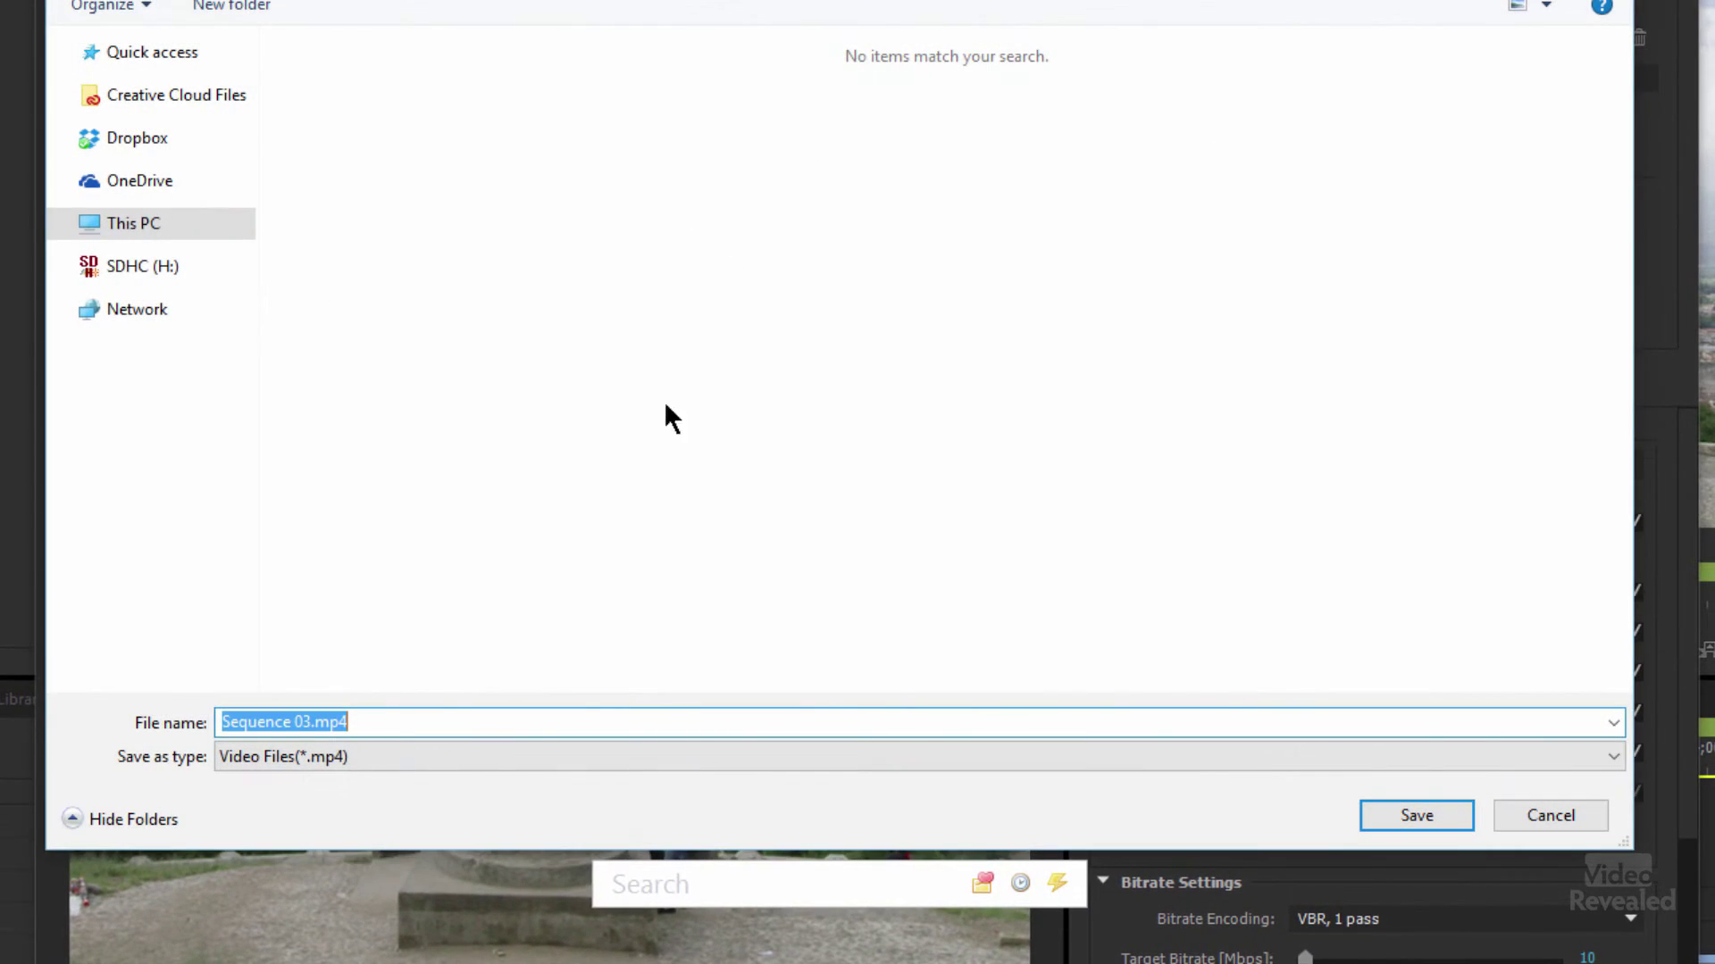
left_click(1381, 811)
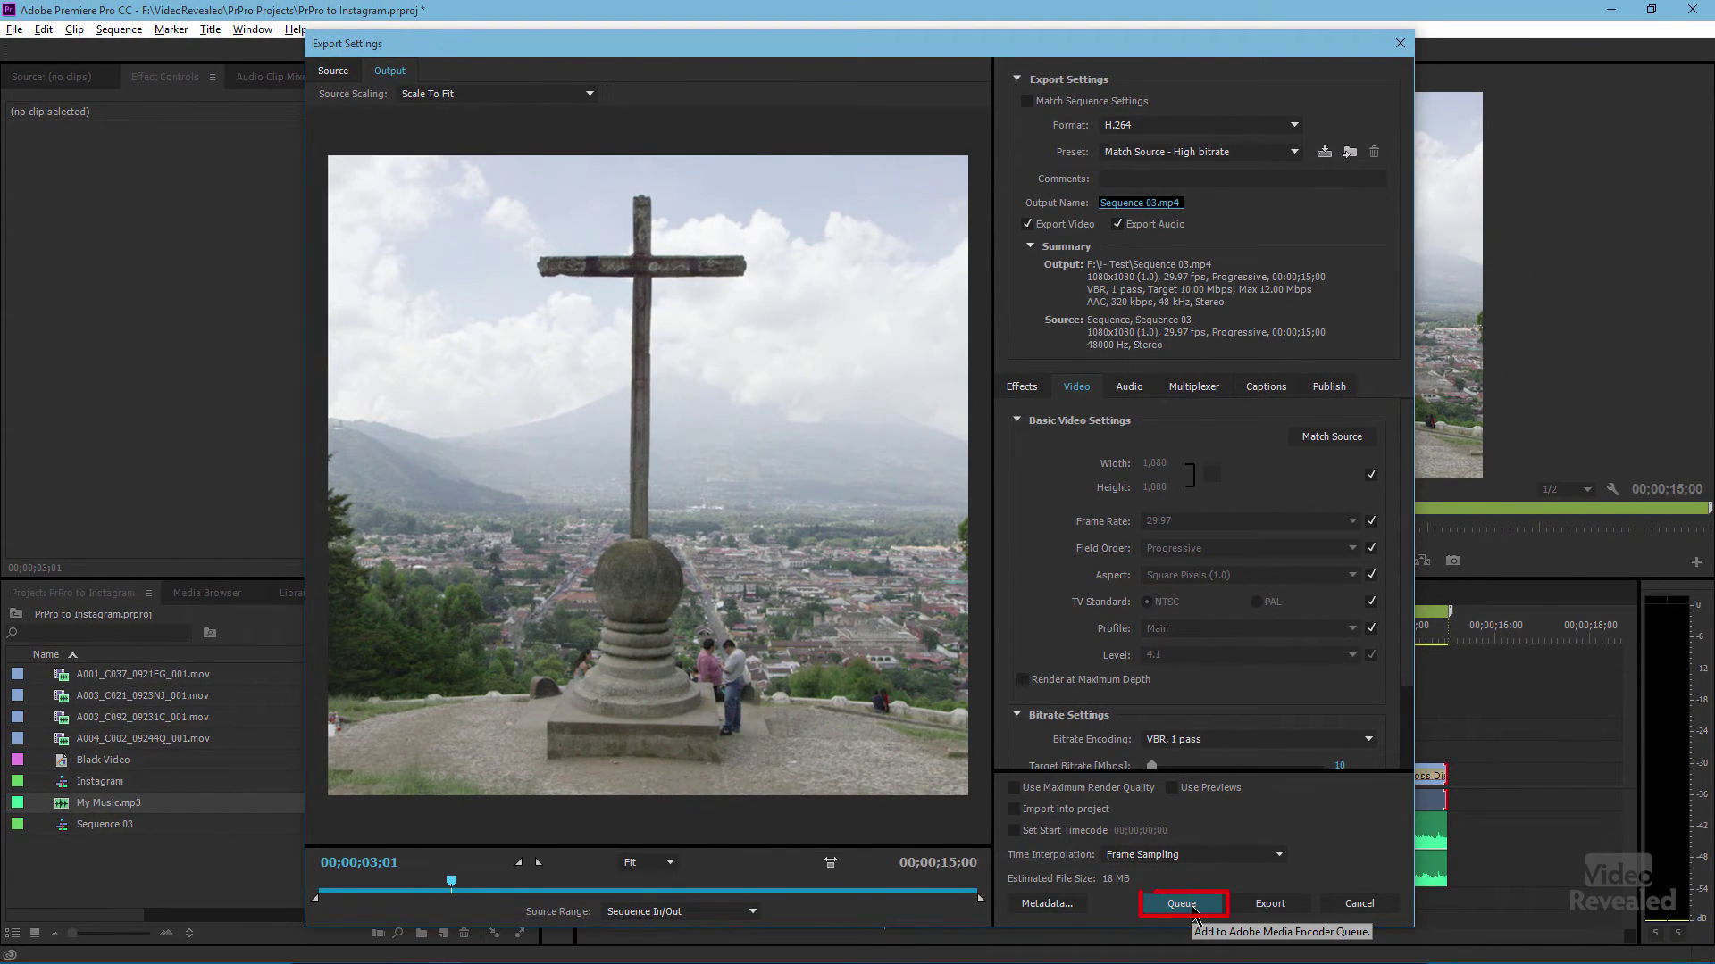
left_click(1270, 906)
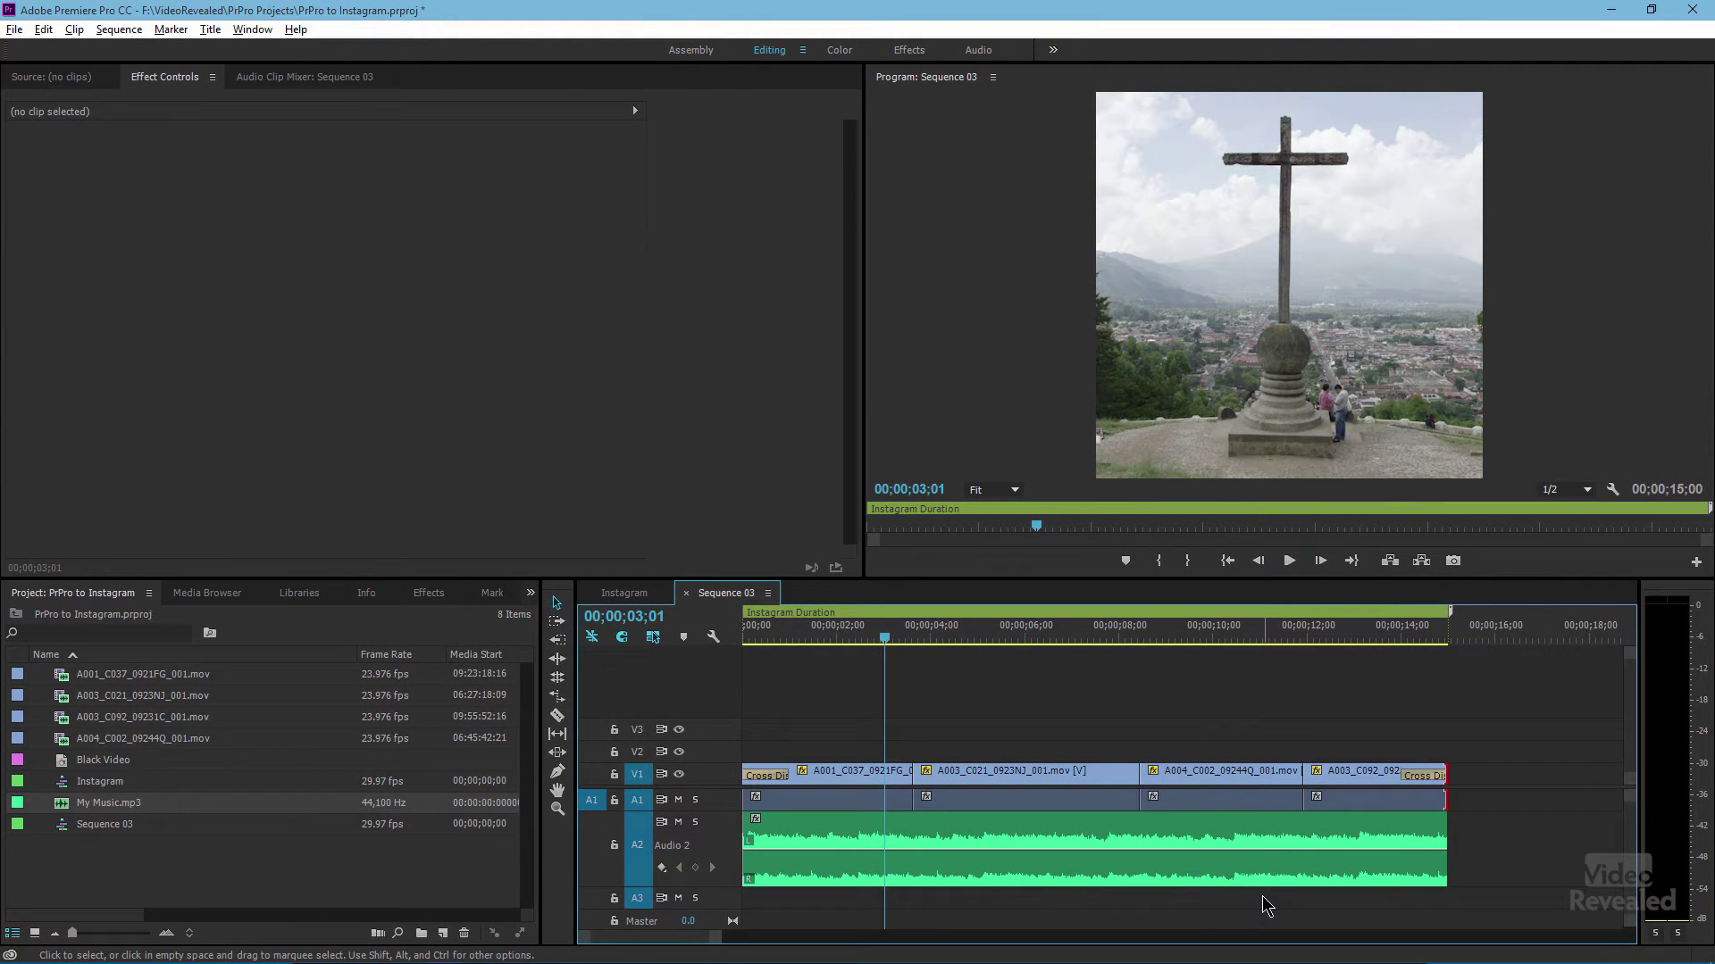
Play the exported Sequence 03.mp4 in VLC from the !- Test folder, then close the player
key("alt+Tab")
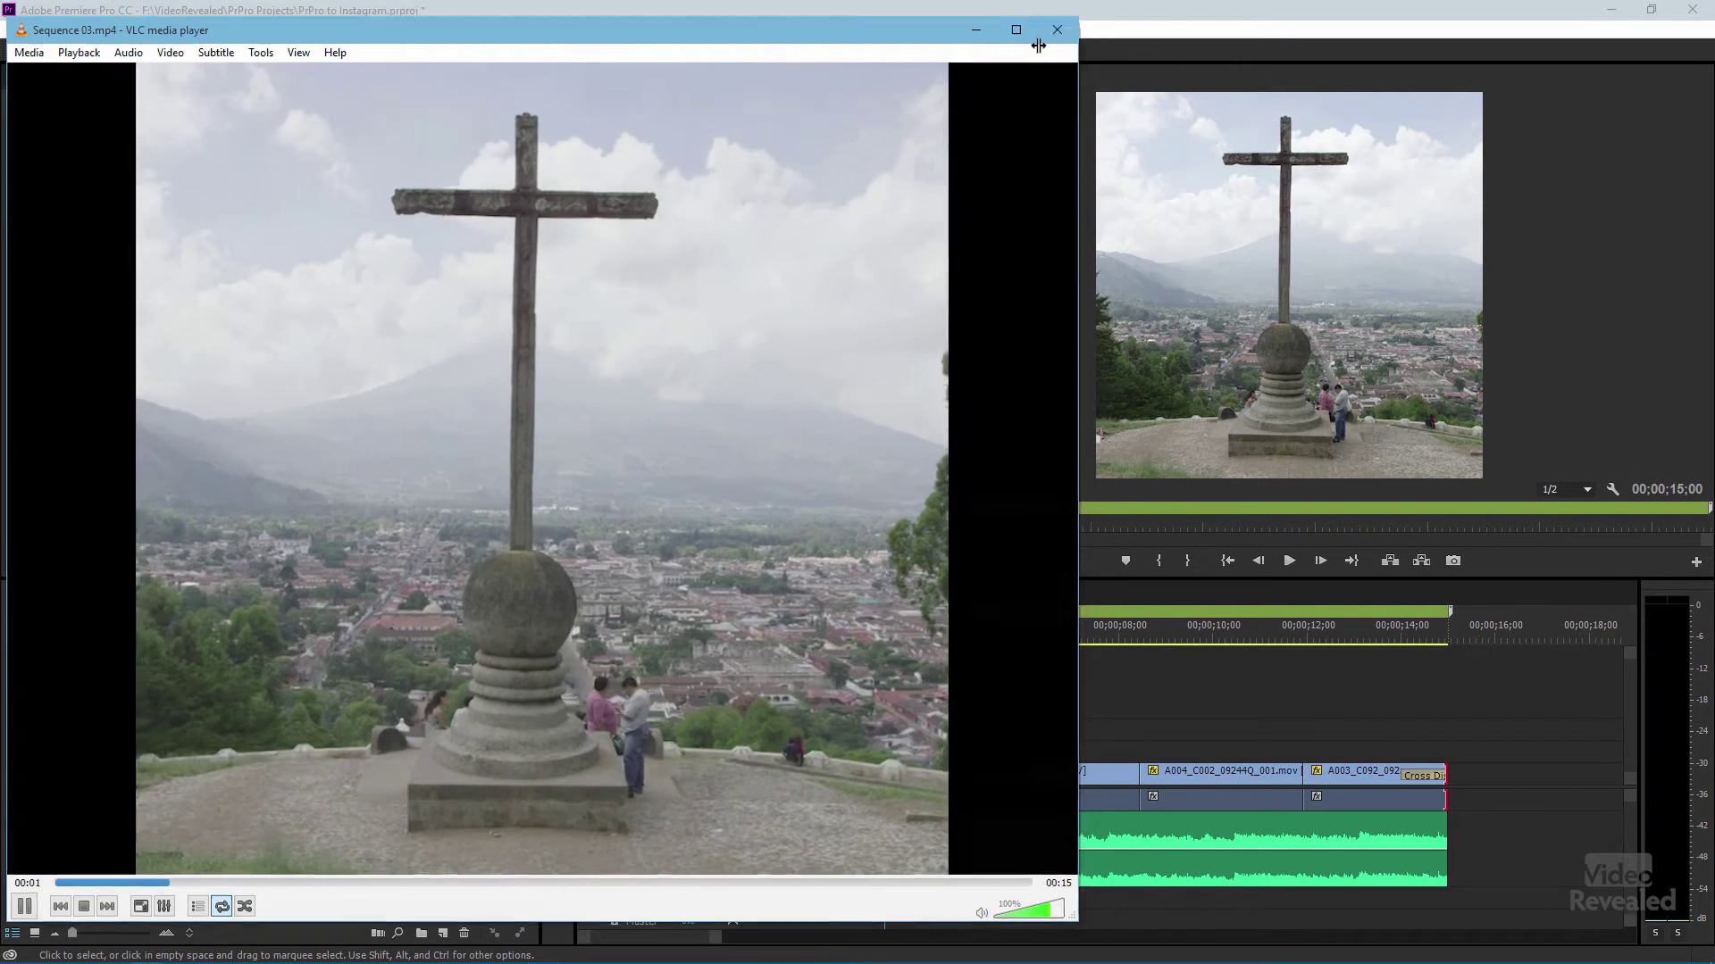
left_click(1056, 29)
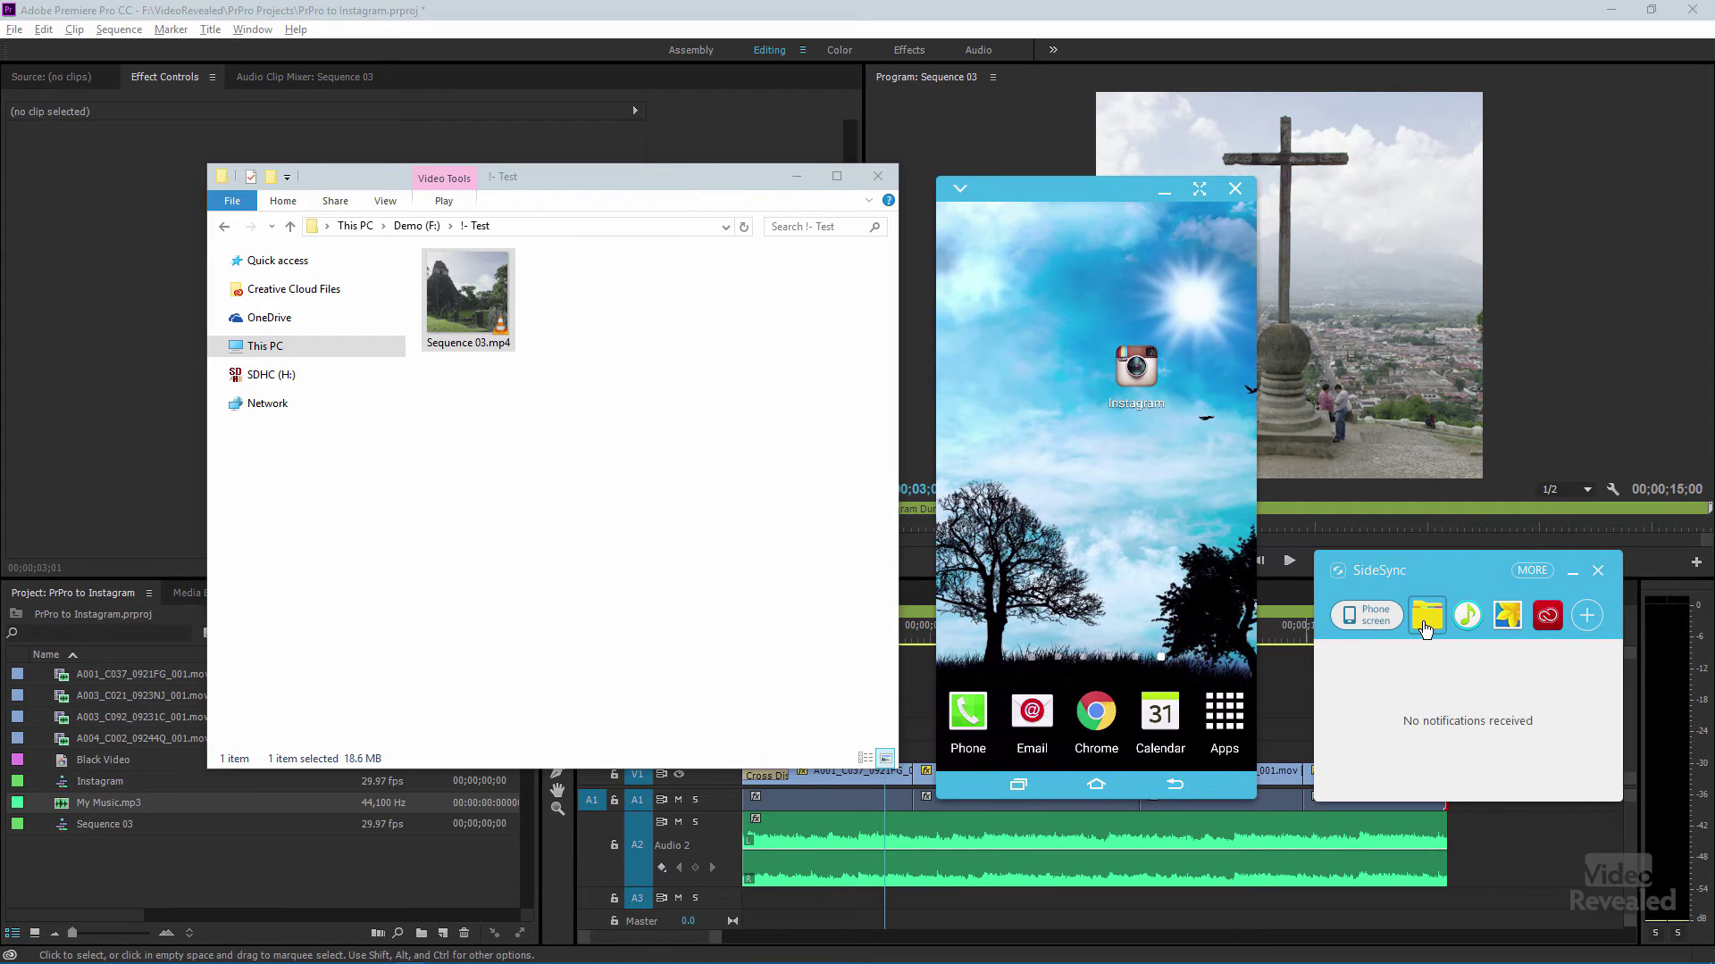
Drag Sequence 03.mp4 into the phone's Videos folder via My Files, then return to the home screen
left_click(1425, 627)
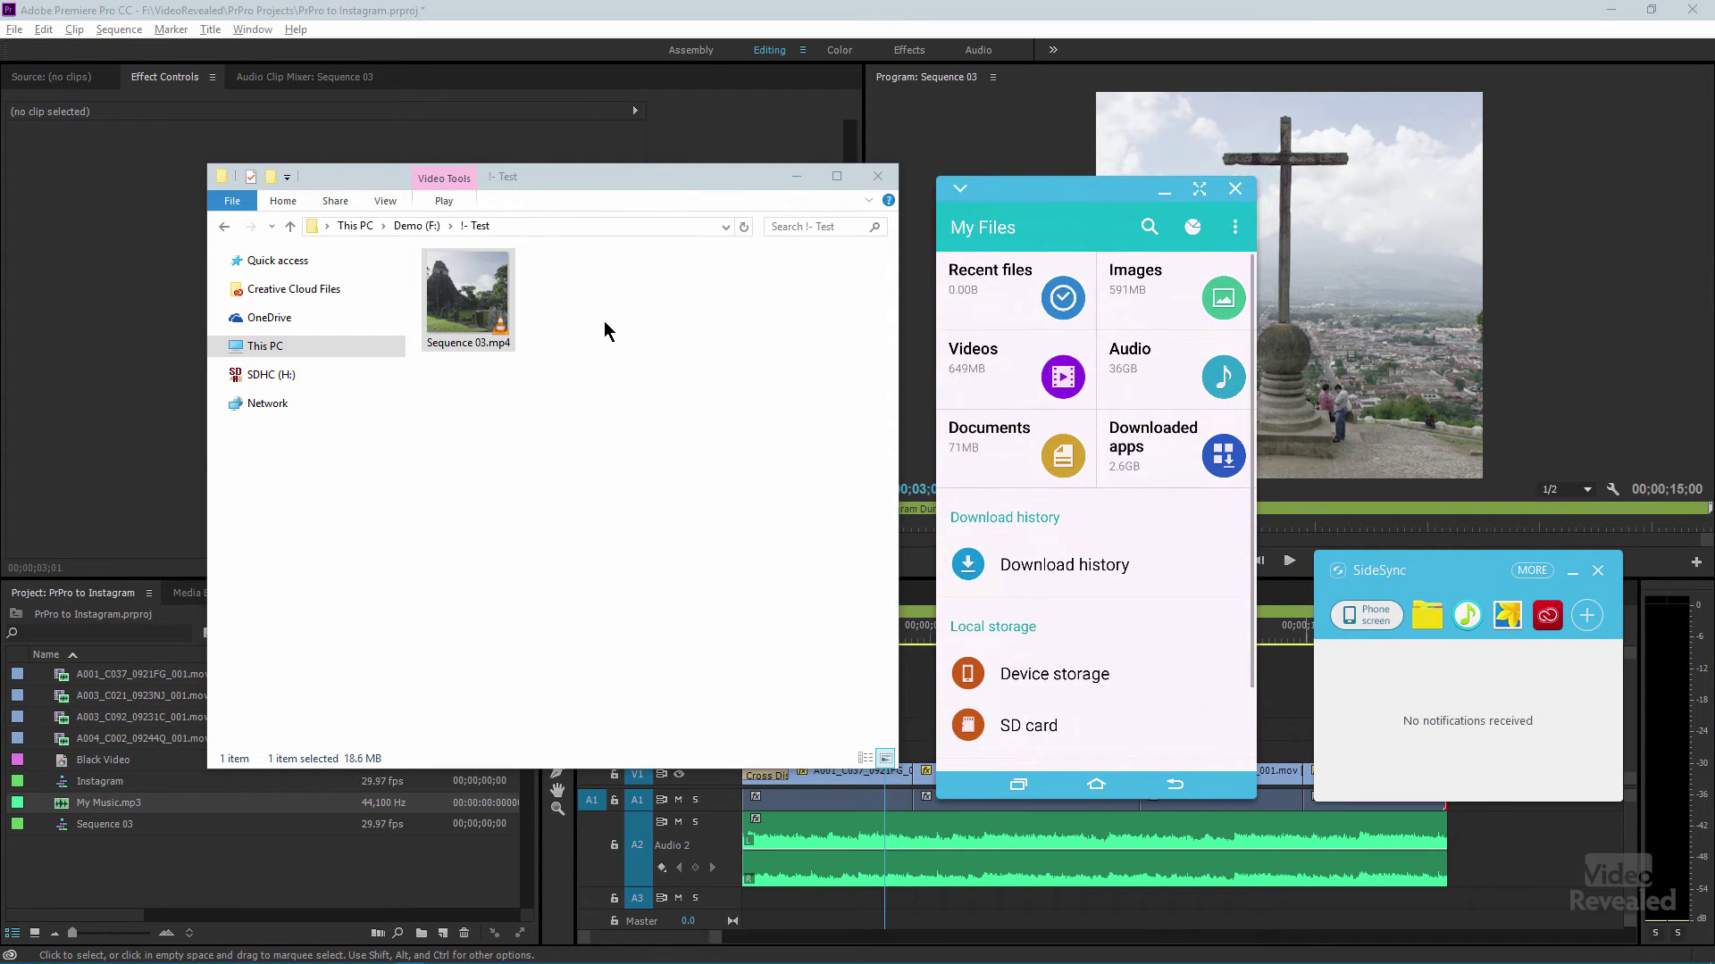
left_click_drag(463, 308, 1002, 381)
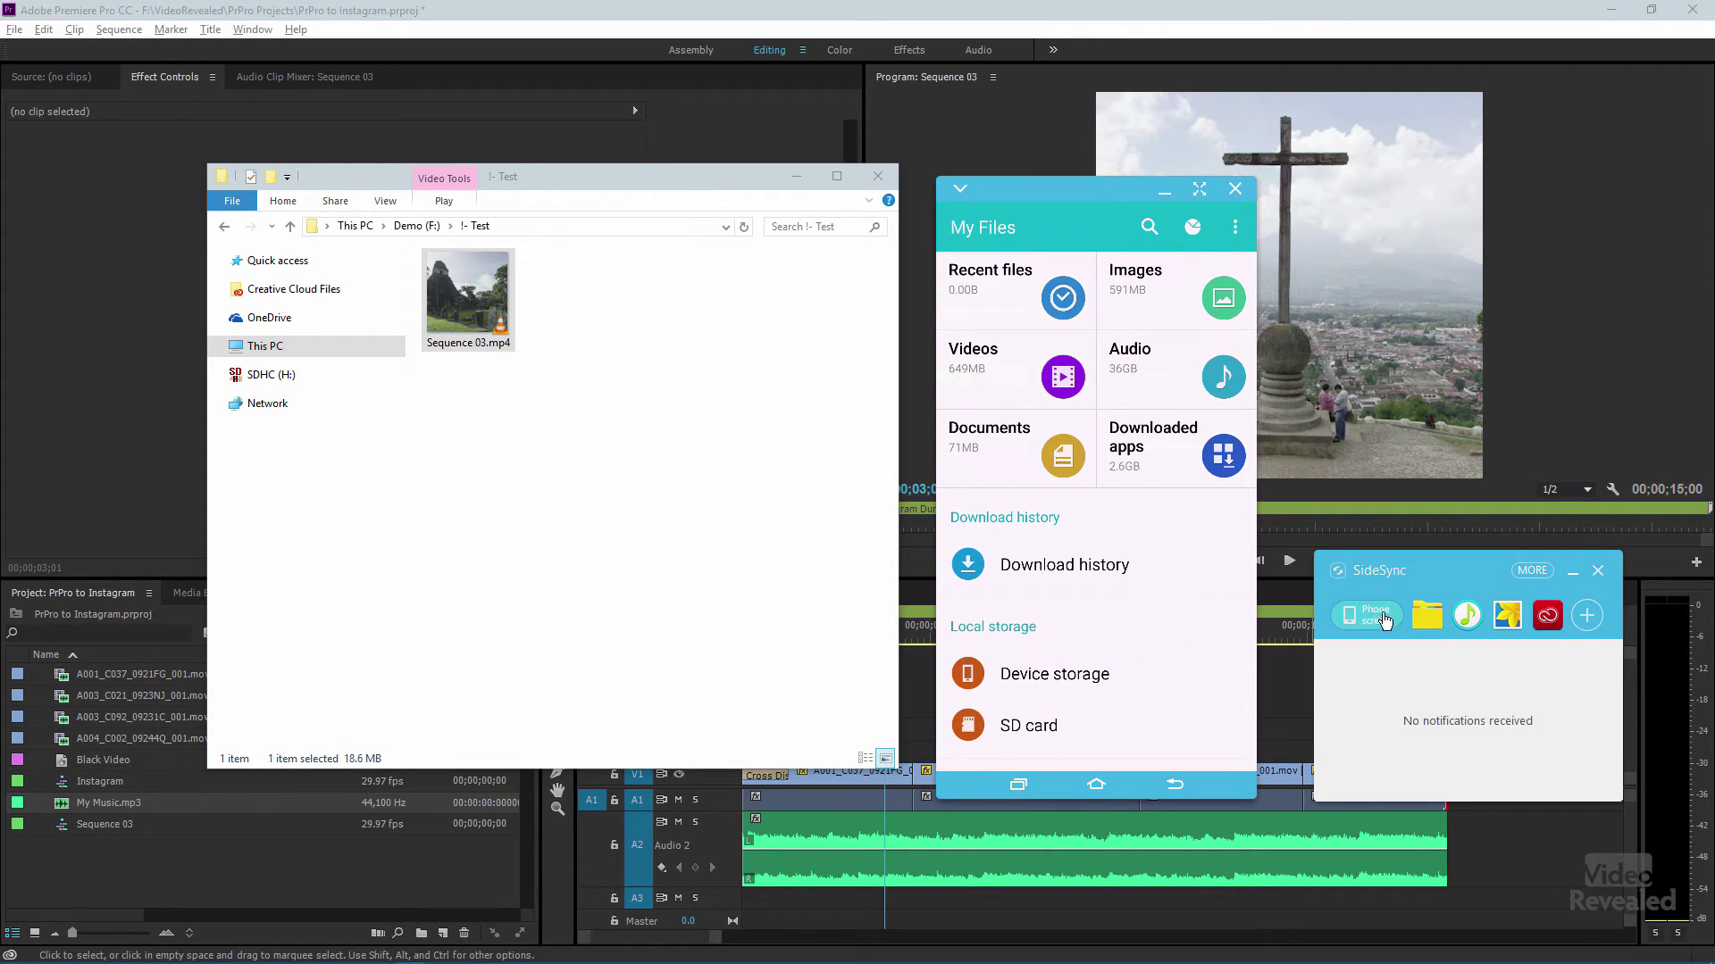
left_click(1095, 792)
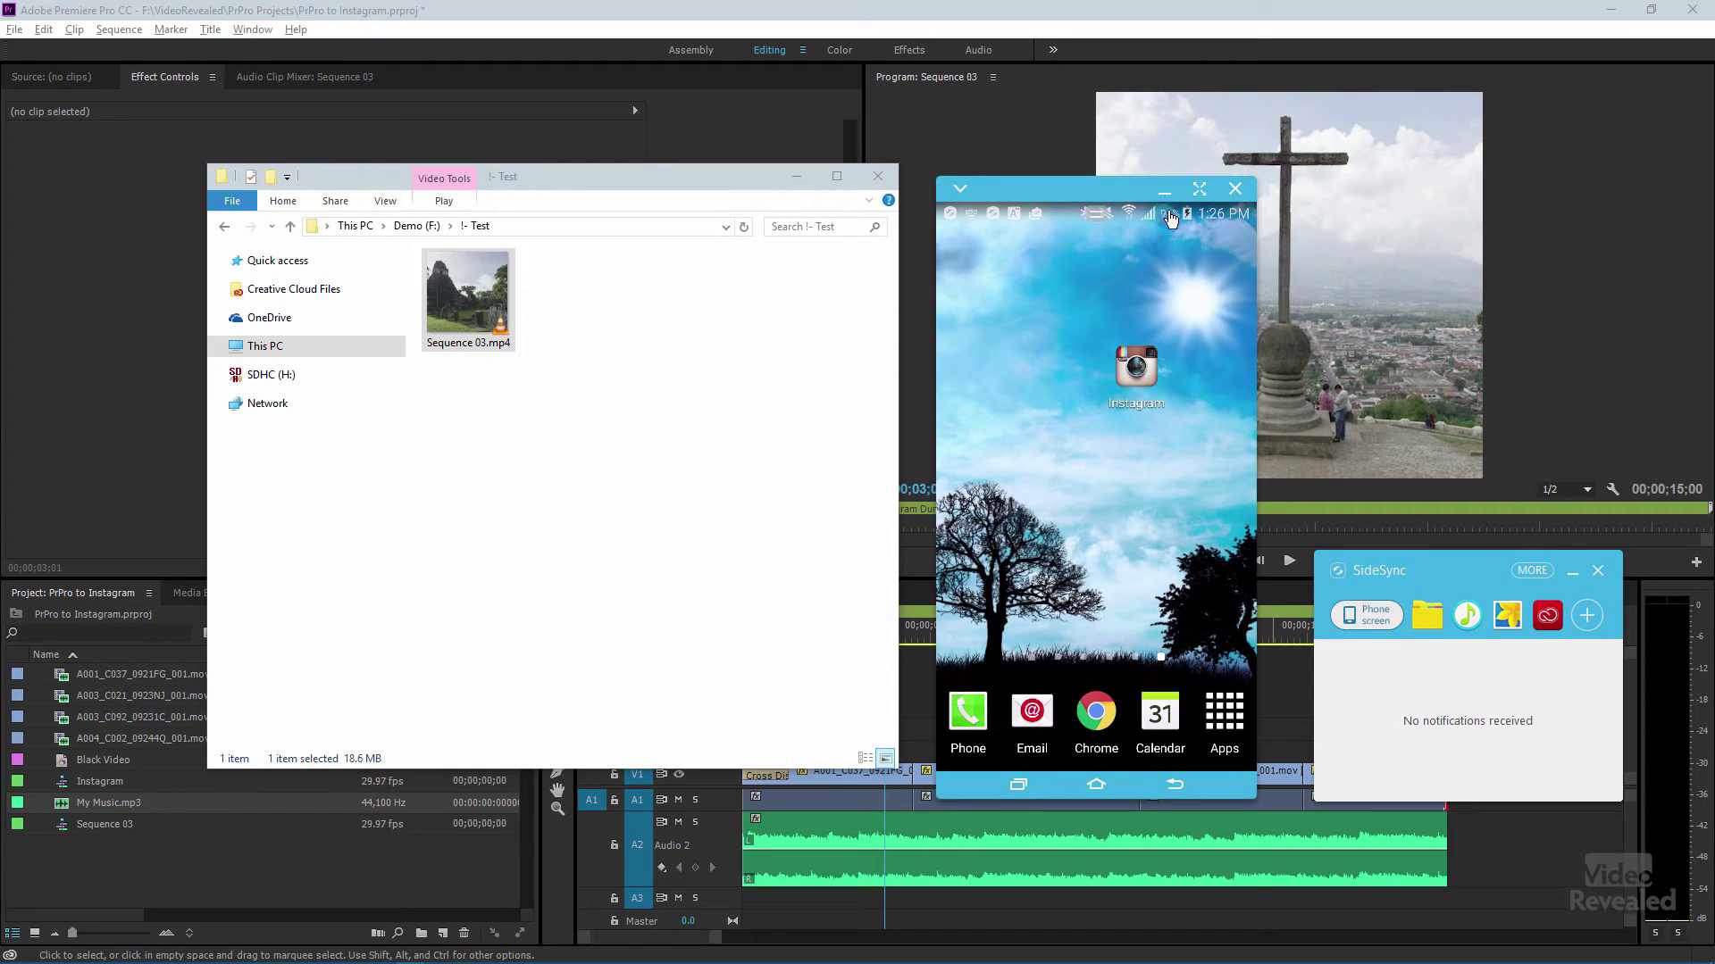
Launch Instagram on the full-size mirrored phone, dismiss three follow suggestions, and open the gallery
left_click(1201, 189)
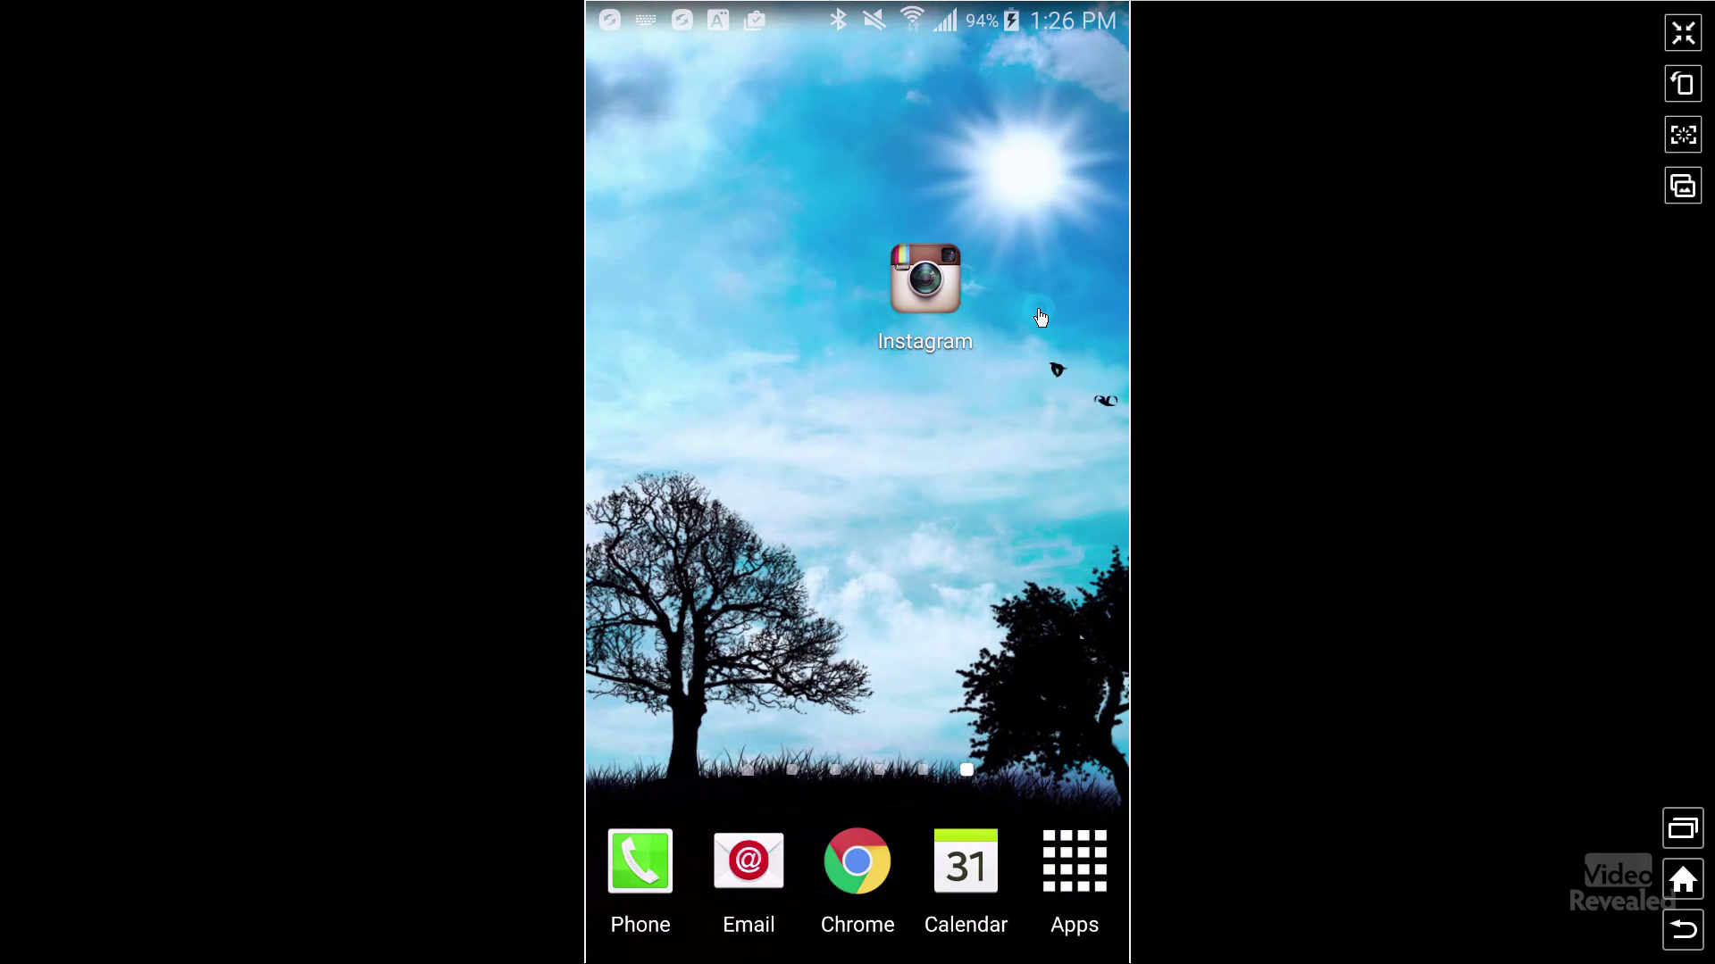
left_click(929, 282)
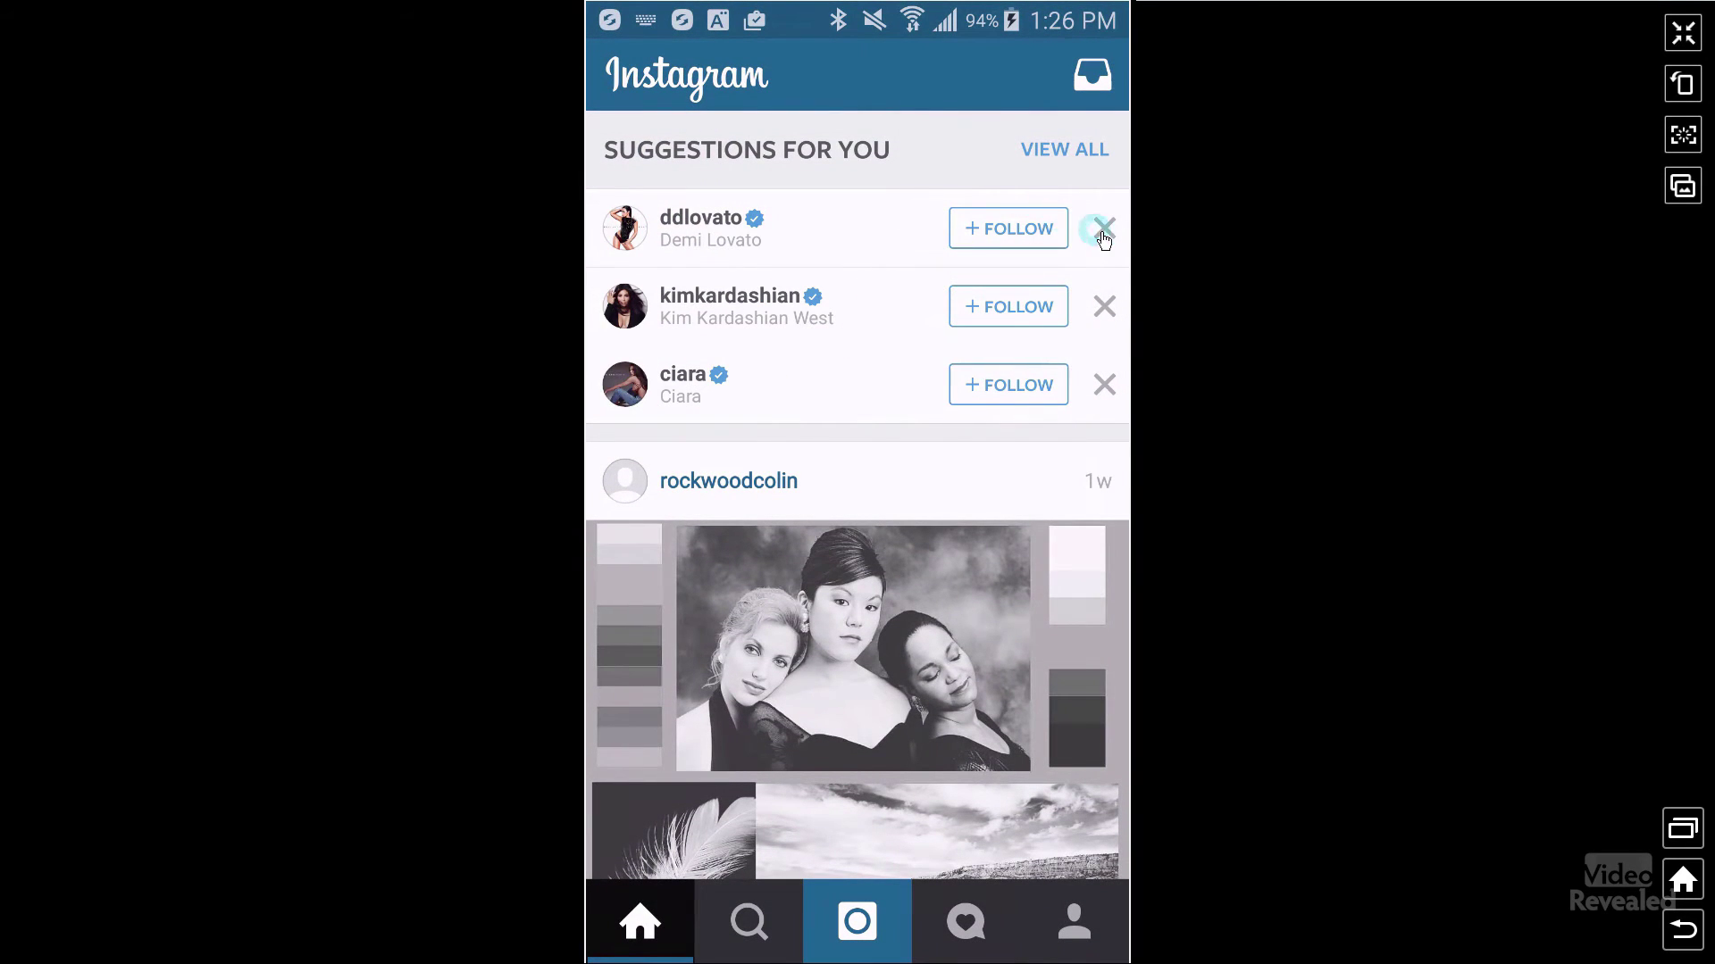
left_click(1106, 230)
left_click(1104, 230)
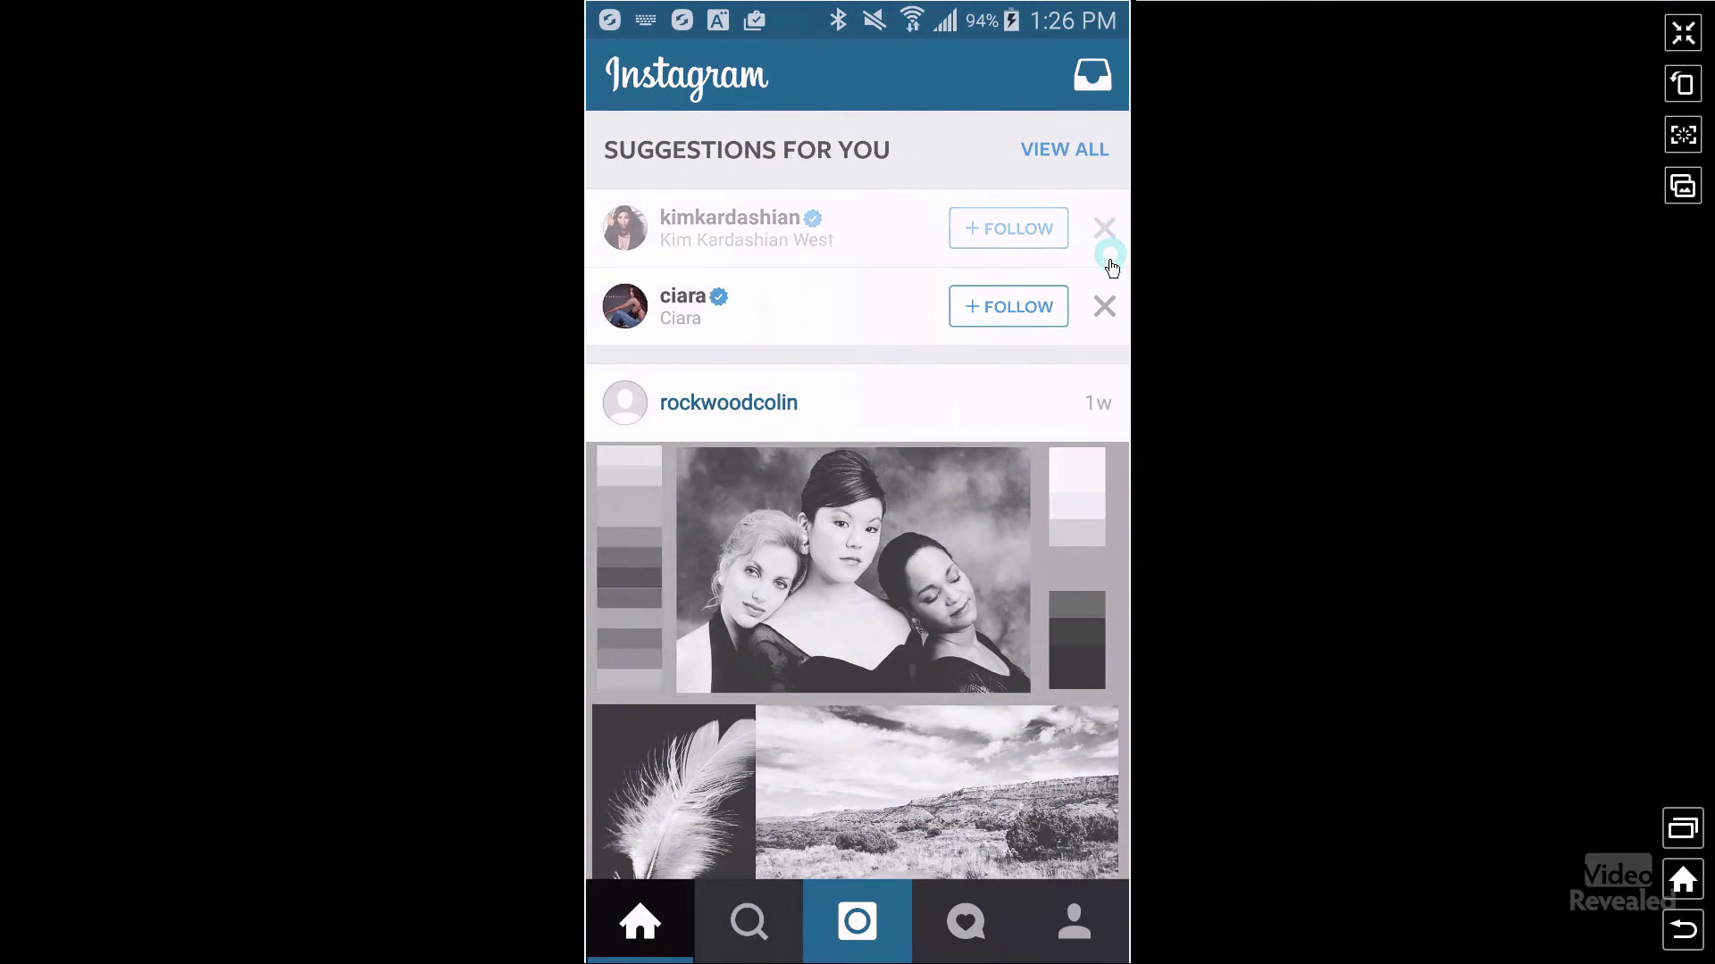
left_click(1104, 232)
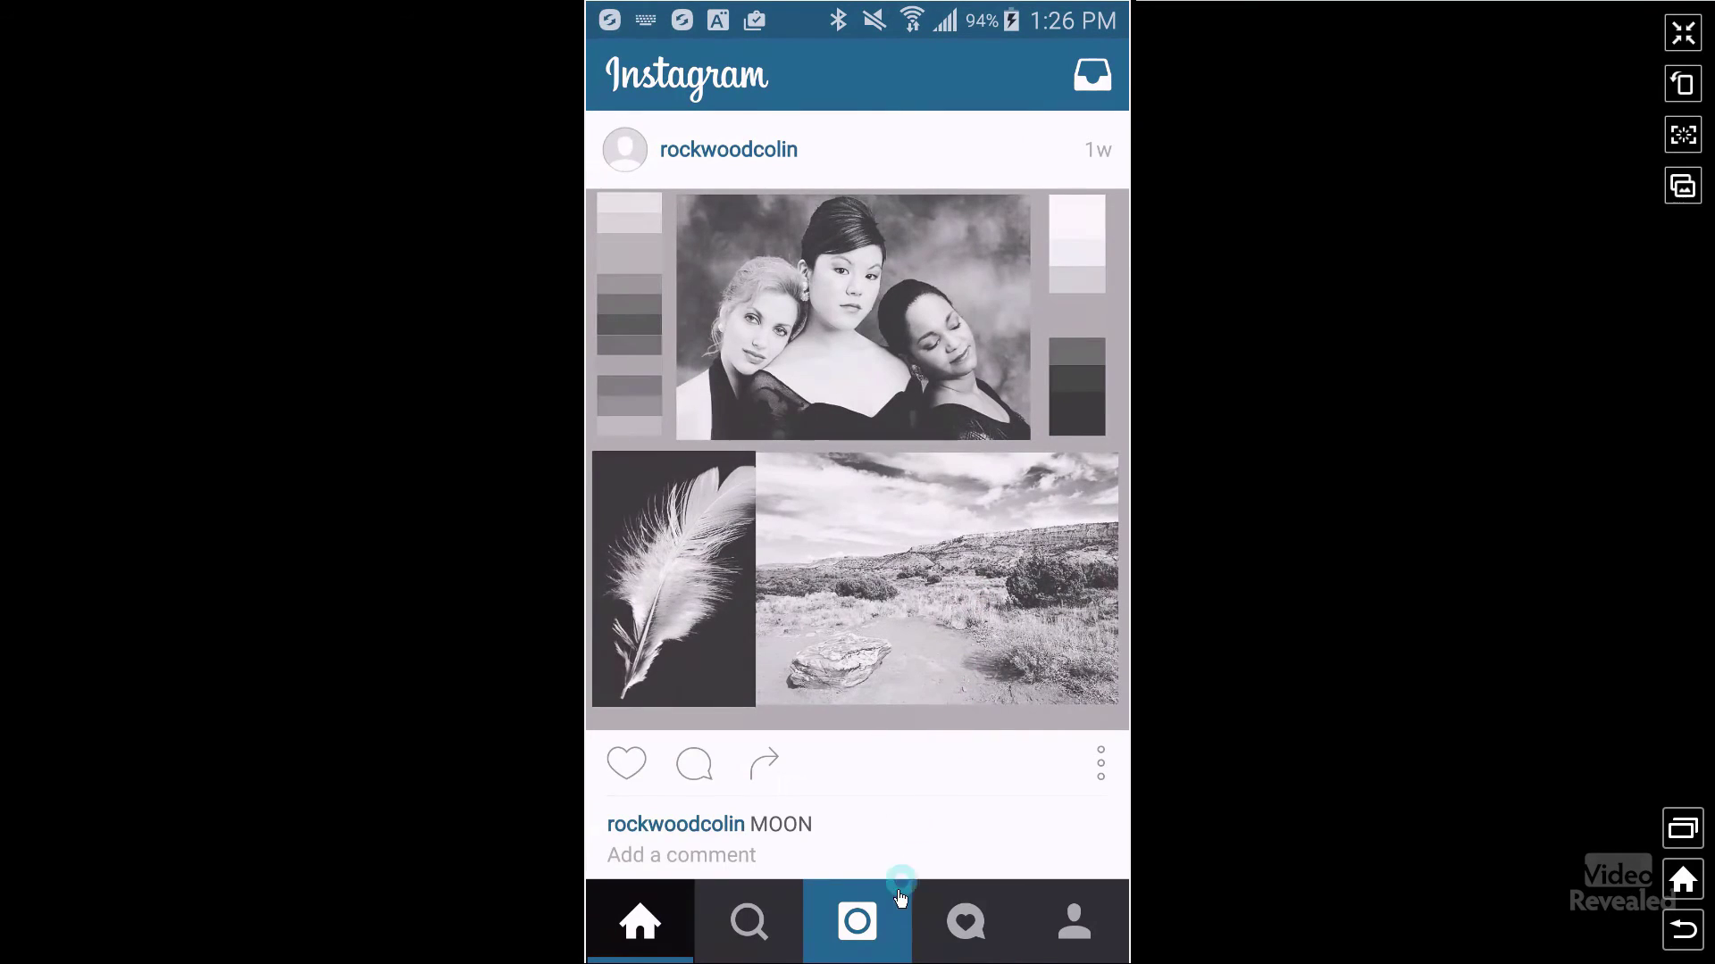
left_click(857, 924)
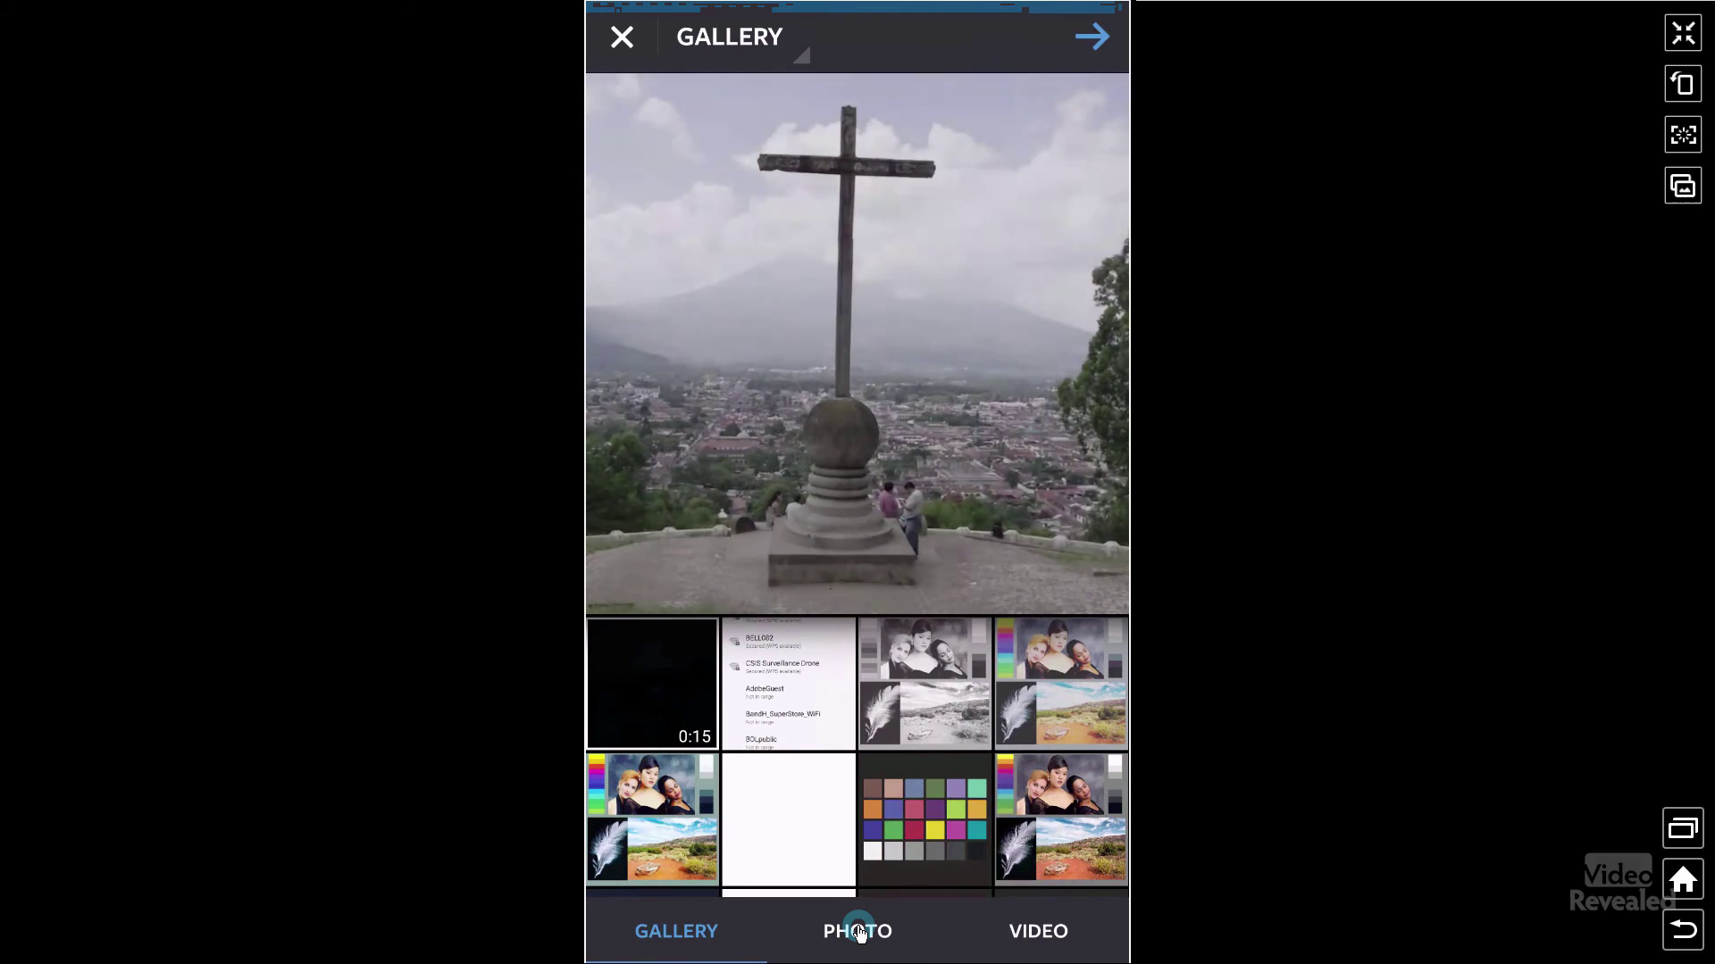
Select the 0:15 travel video and advance past Edit to the Share To screen
left_click(863, 266)
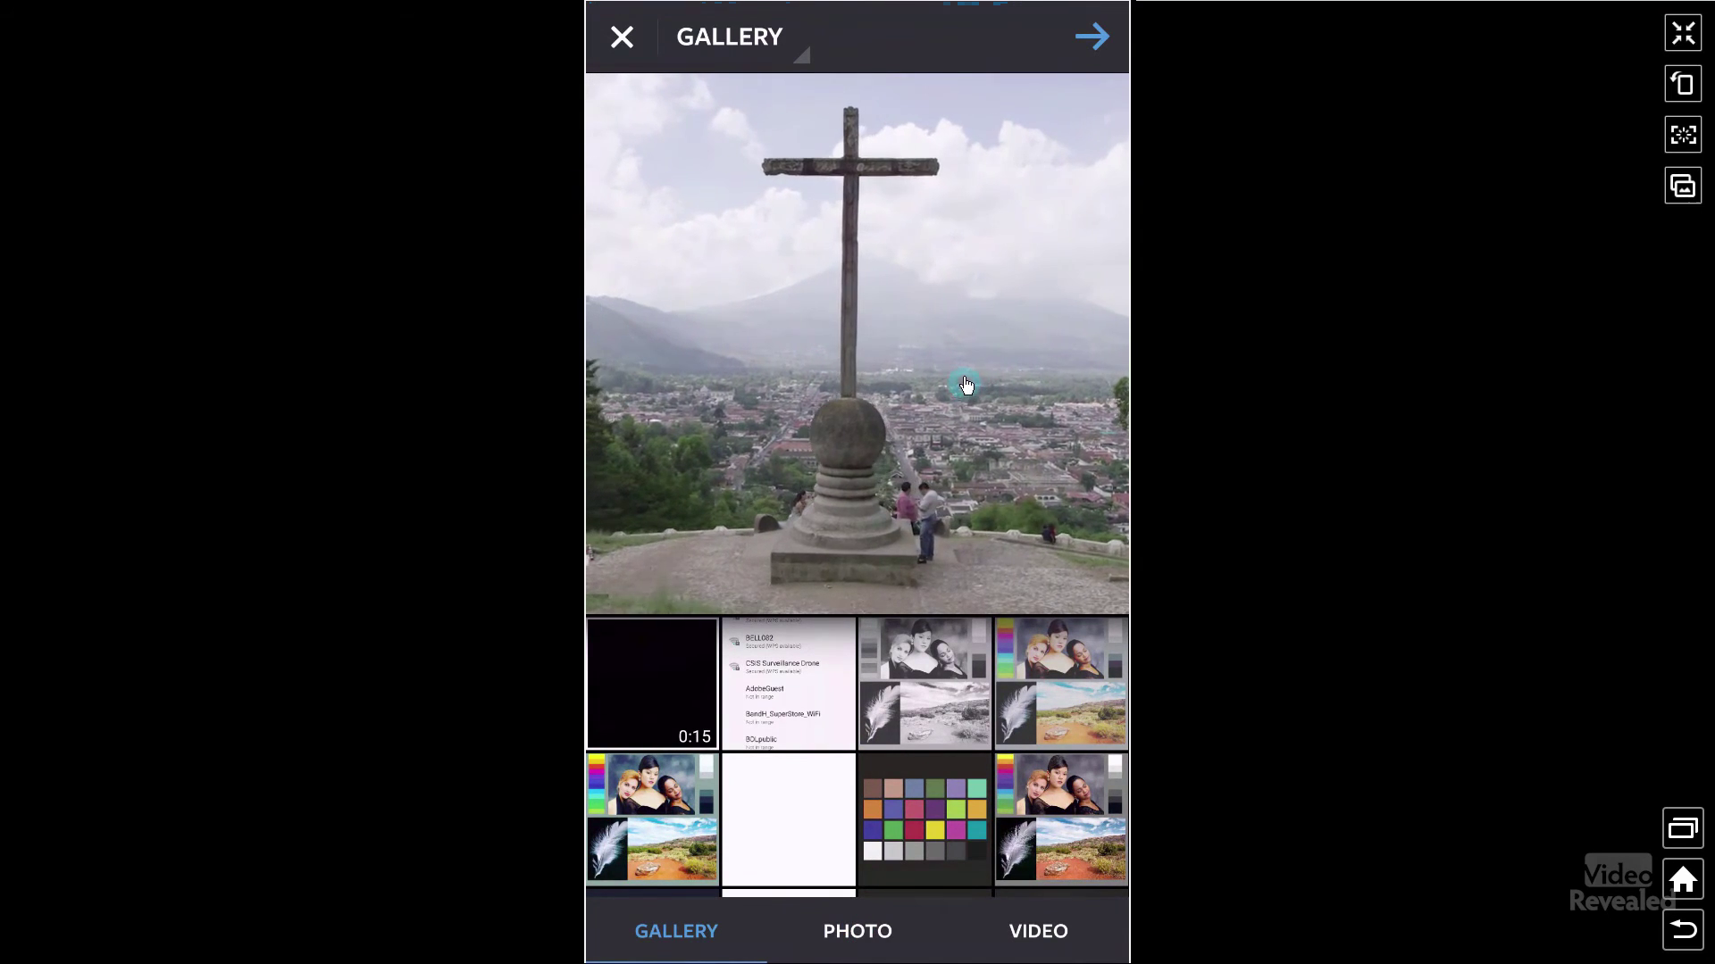
left_click(1043, 104)
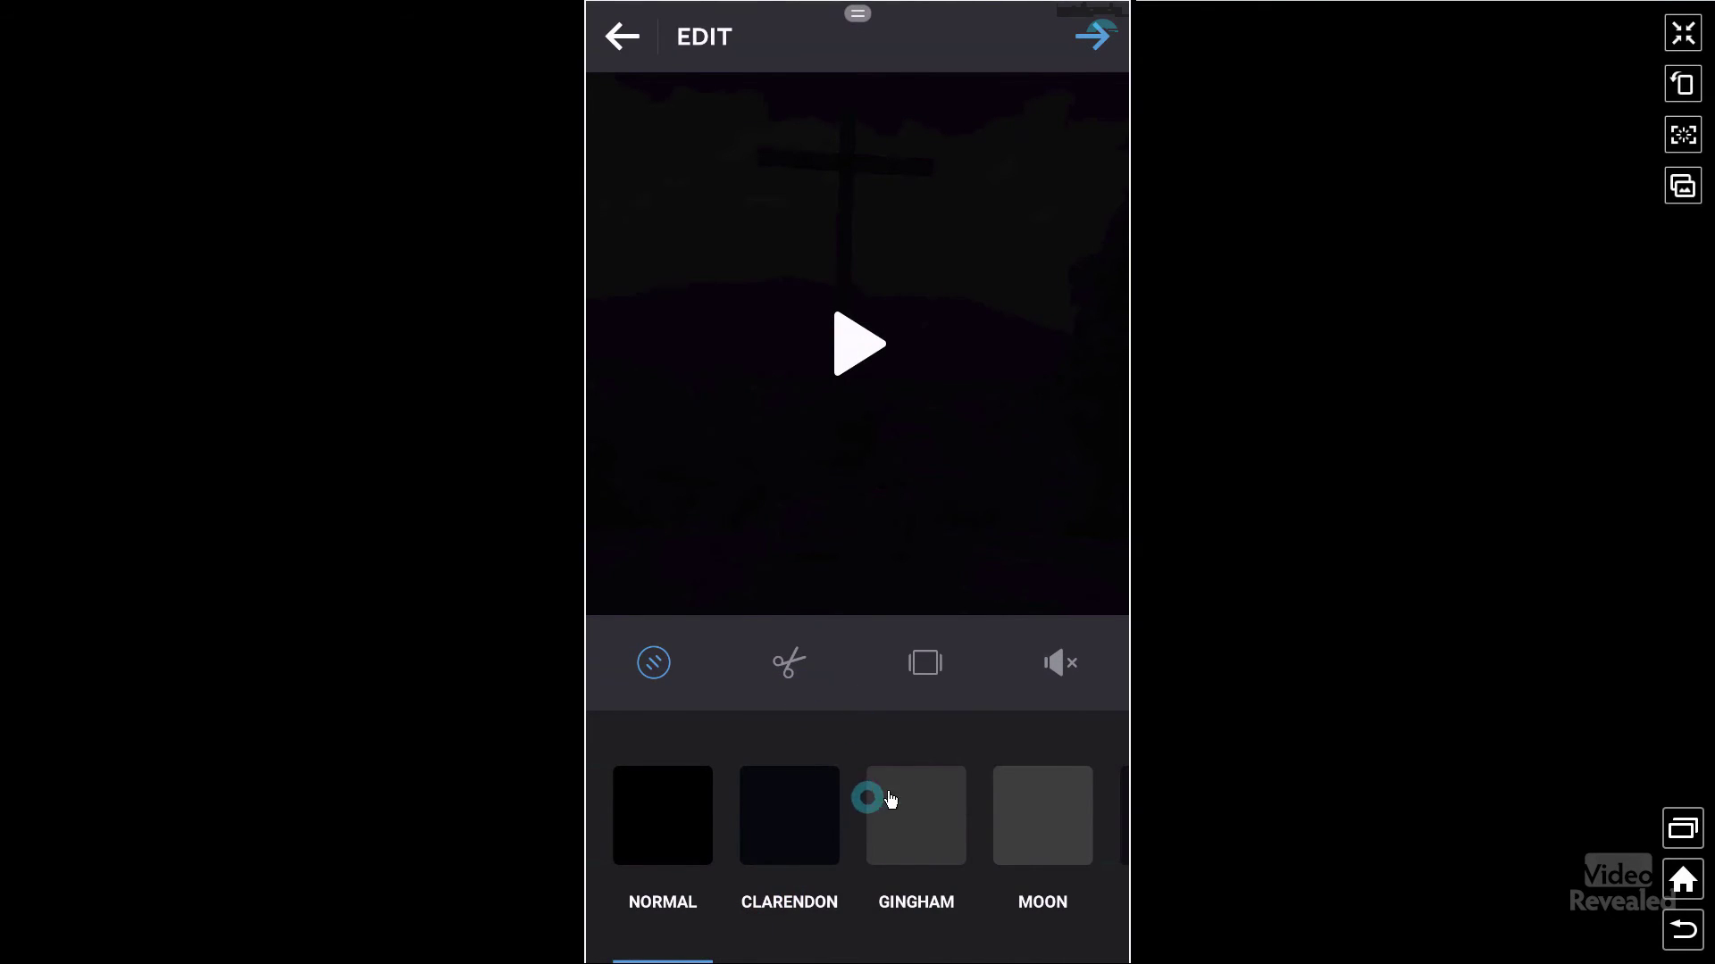
left_click(1095, 41)
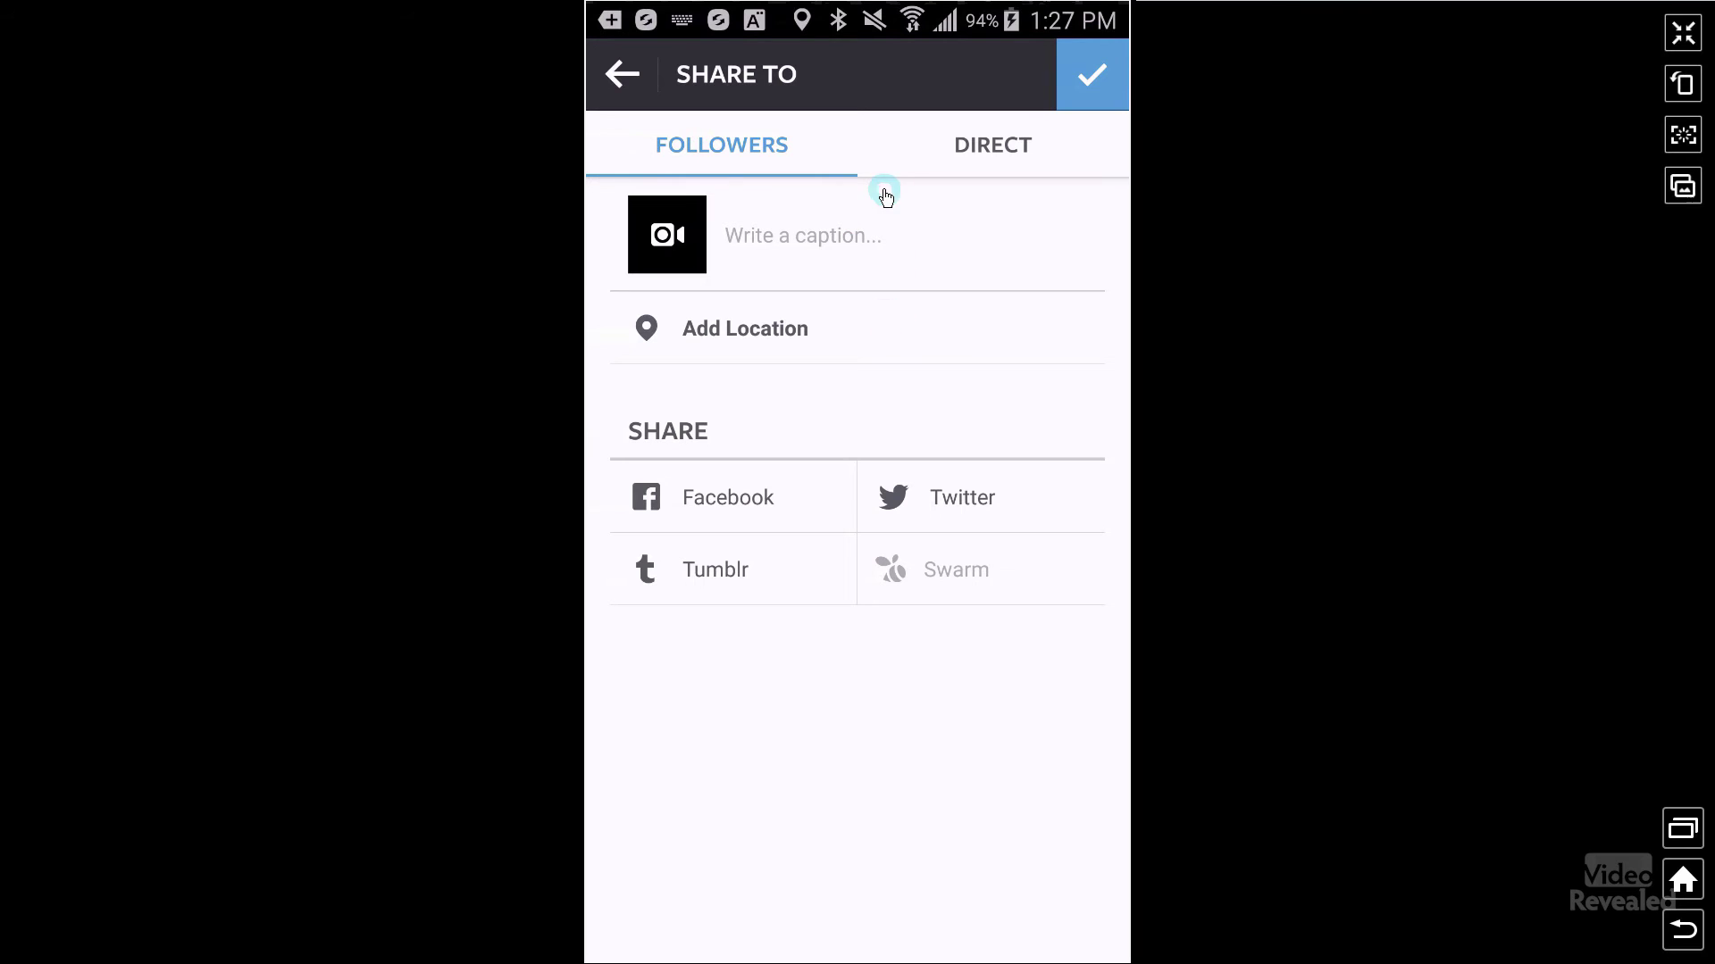
Share the video post to followers without a caption
left_click(1091, 75)
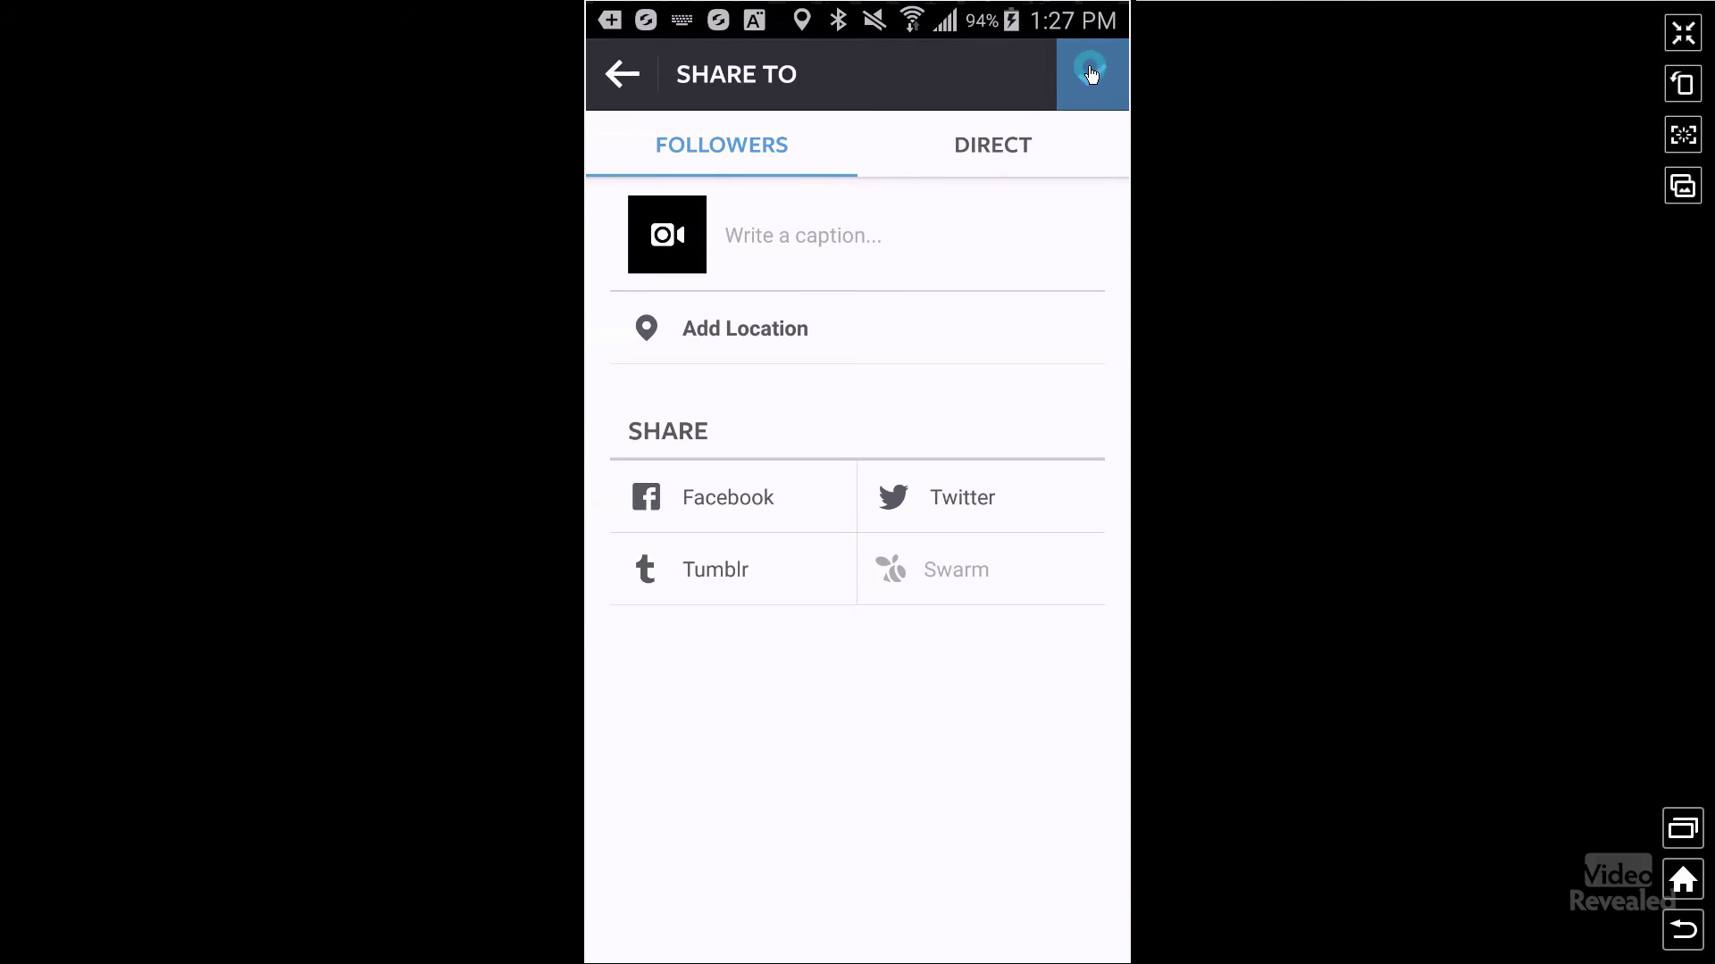